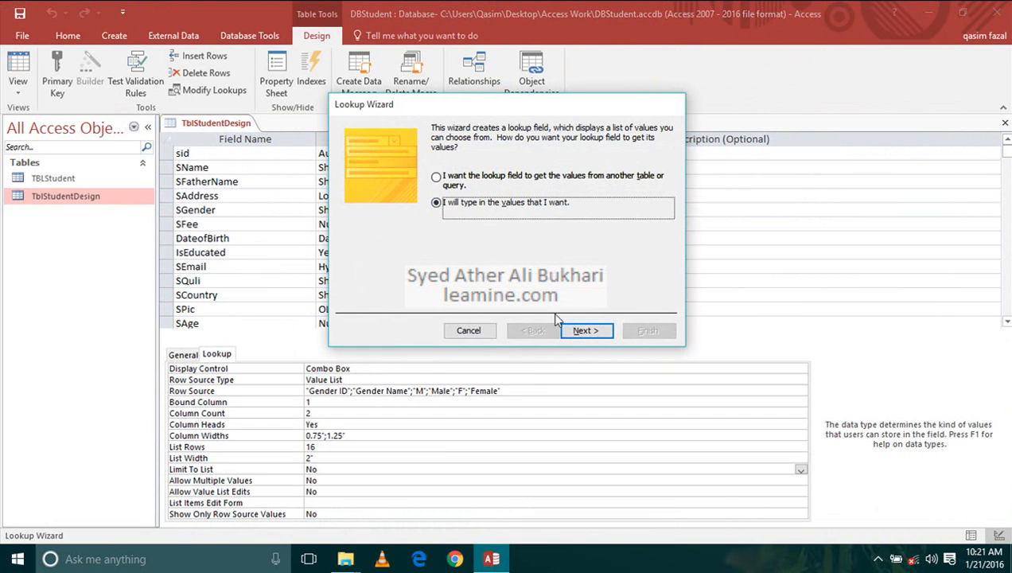
- Set the SGender lookup list to two columns and enter Gender ID and Gender Name as its first row
click(586, 331)
text(2)
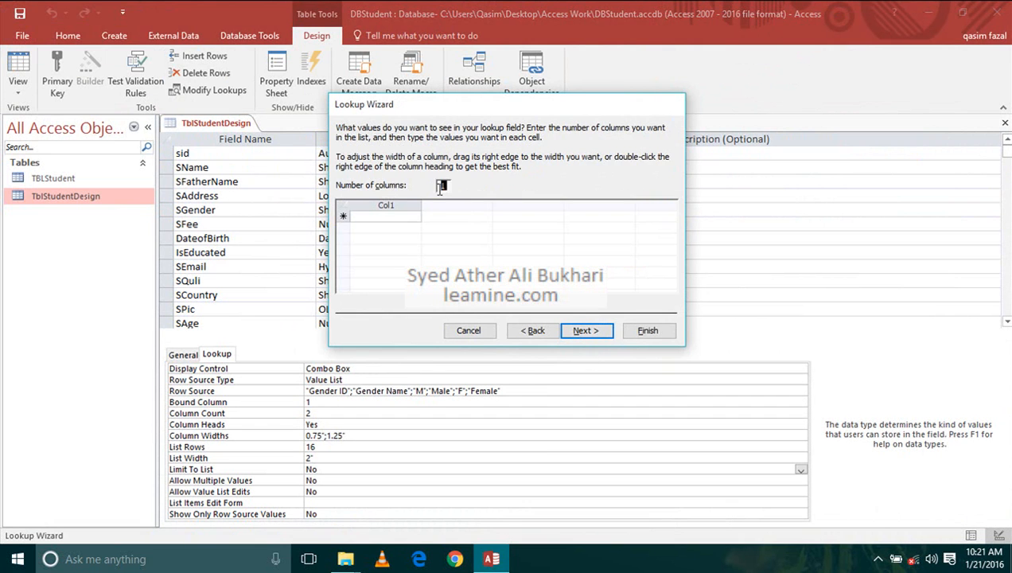
click(406, 215)
text(Gender ID)
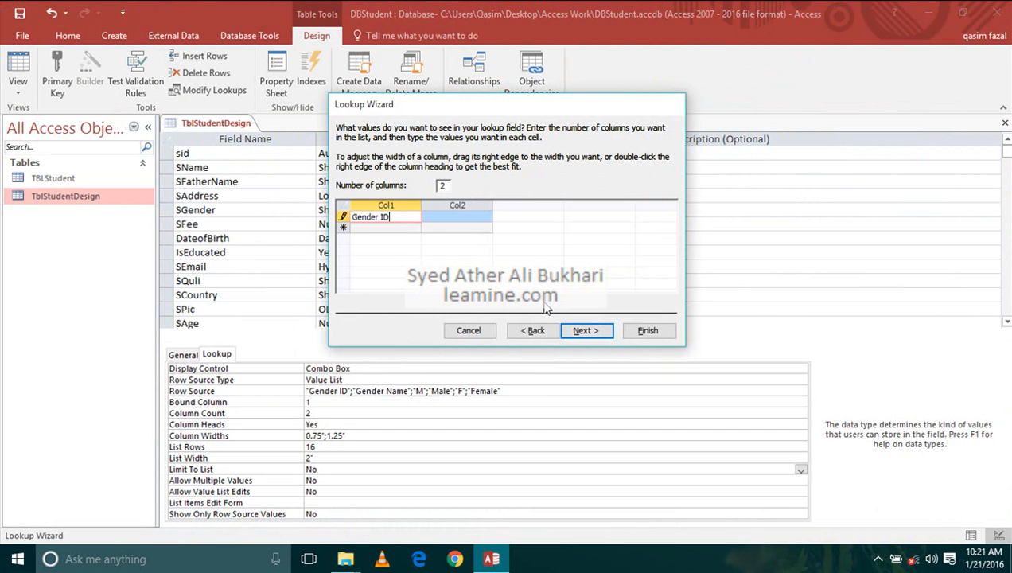
key(Tab)
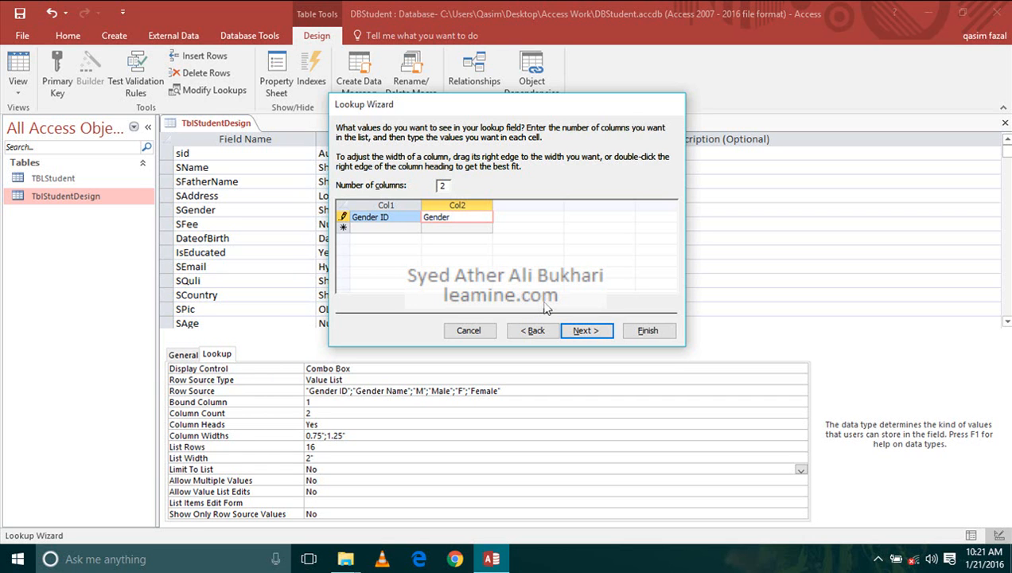
text(Gender Name)
key(Tab)
- Add the rows M / Male and F / Female to the gender lookup list
text(M)
key(Tab)
text(M)
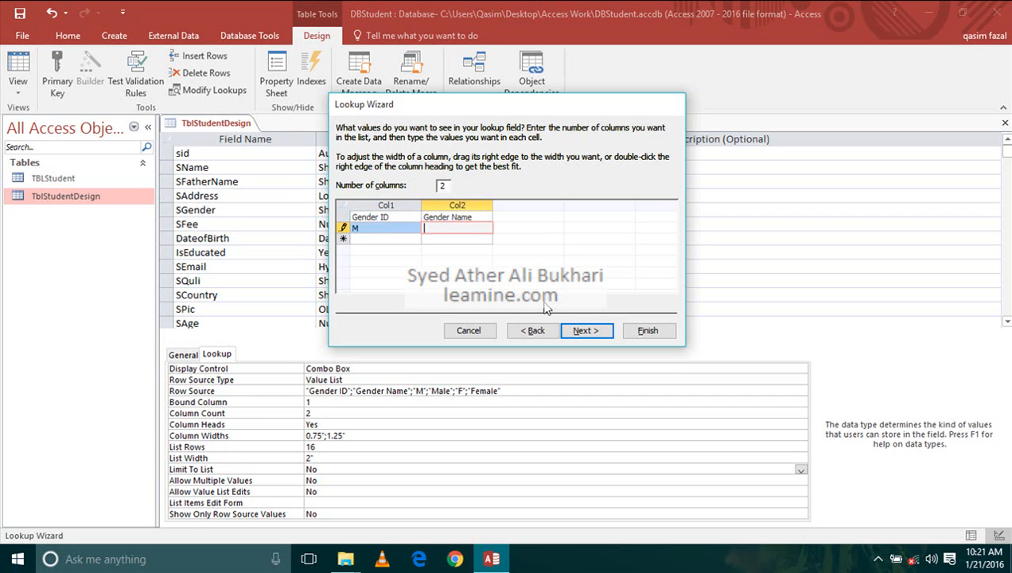
text(ale)
key(Tab)
text(F)
key(Tab)
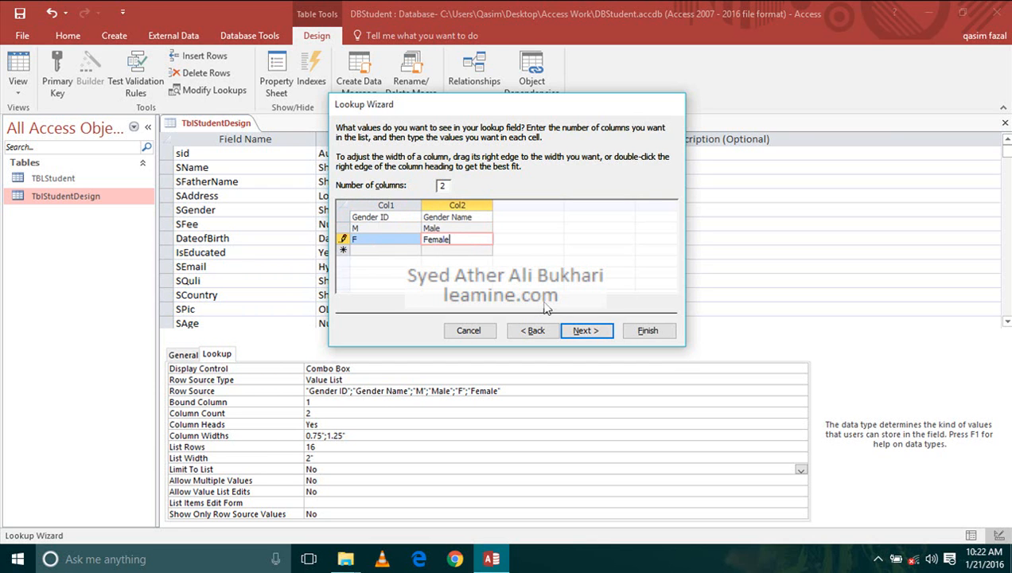
- Complete the lookup with Col1 as the stored column and SGender as the label, and save the table
click(593, 331)
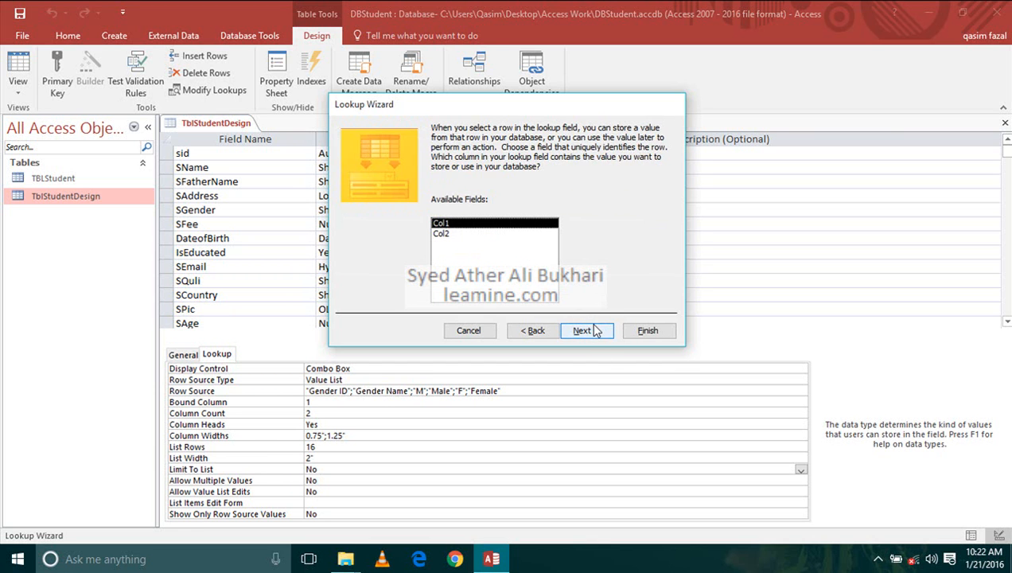
click(595, 332)
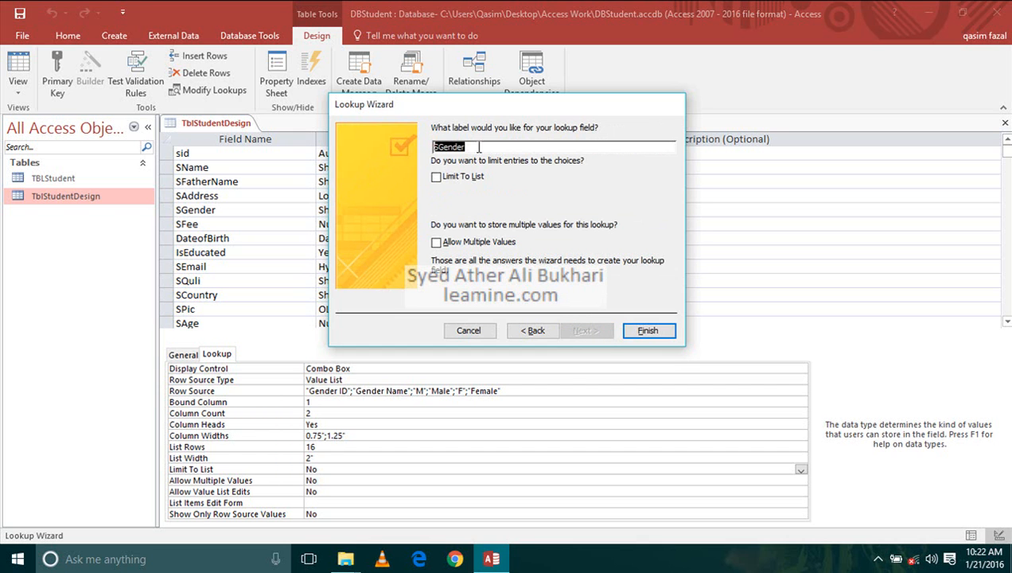
click(651, 331)
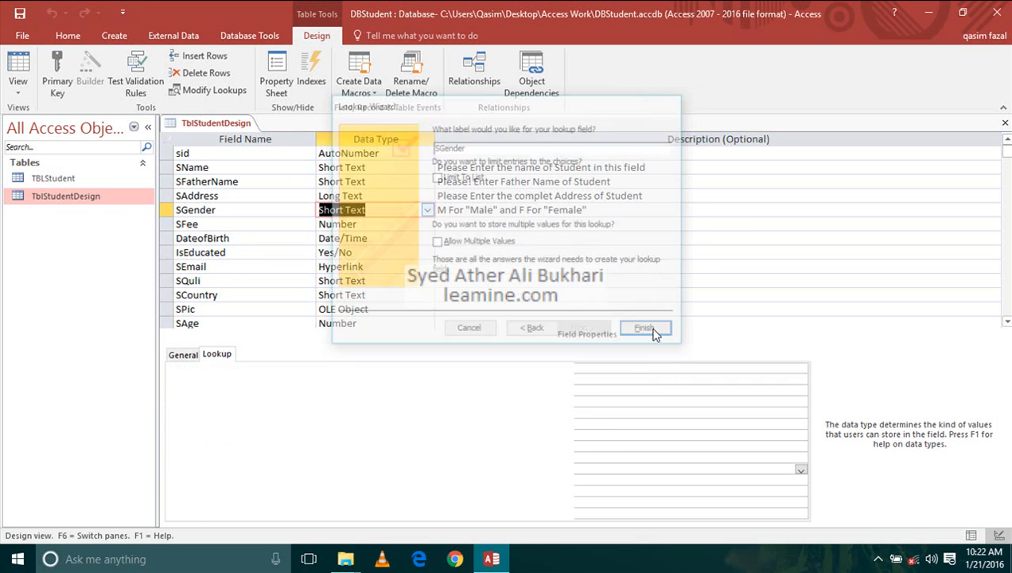
click(19, 13)
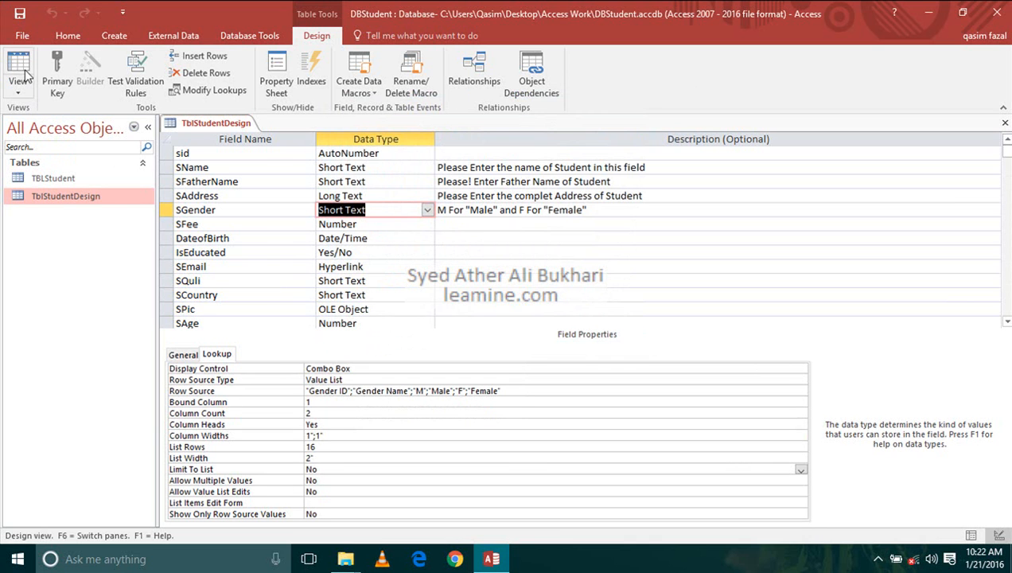
- Check the Student Gender dropdown list for the first record in Datasheet view
click(19, 66)
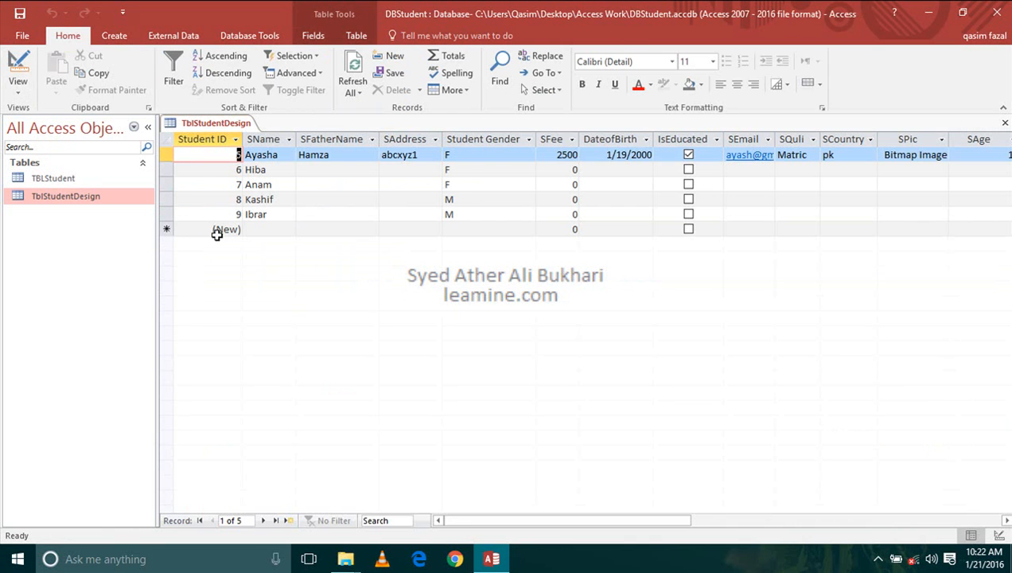
click(506, 158)
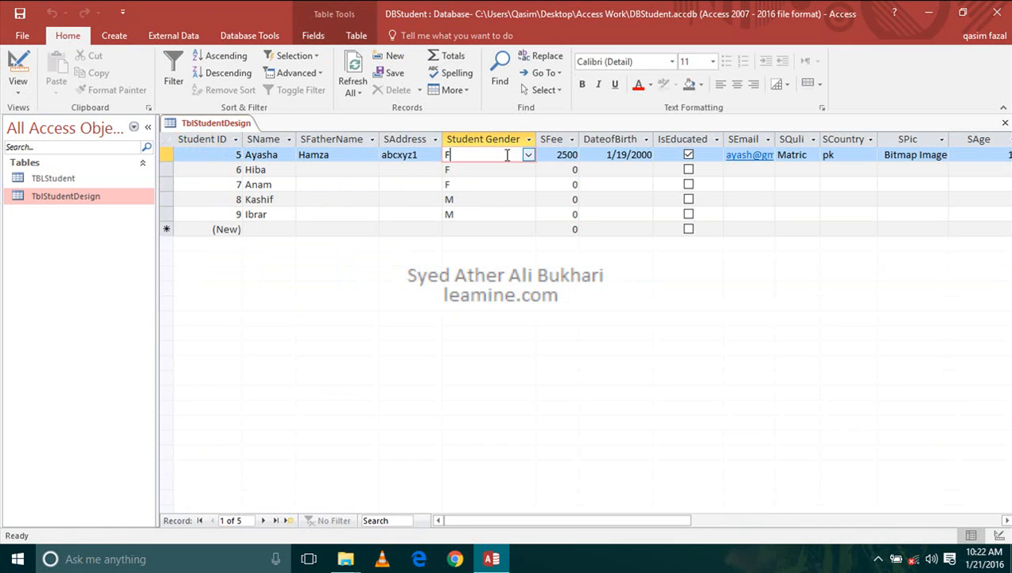
click(528, 155)
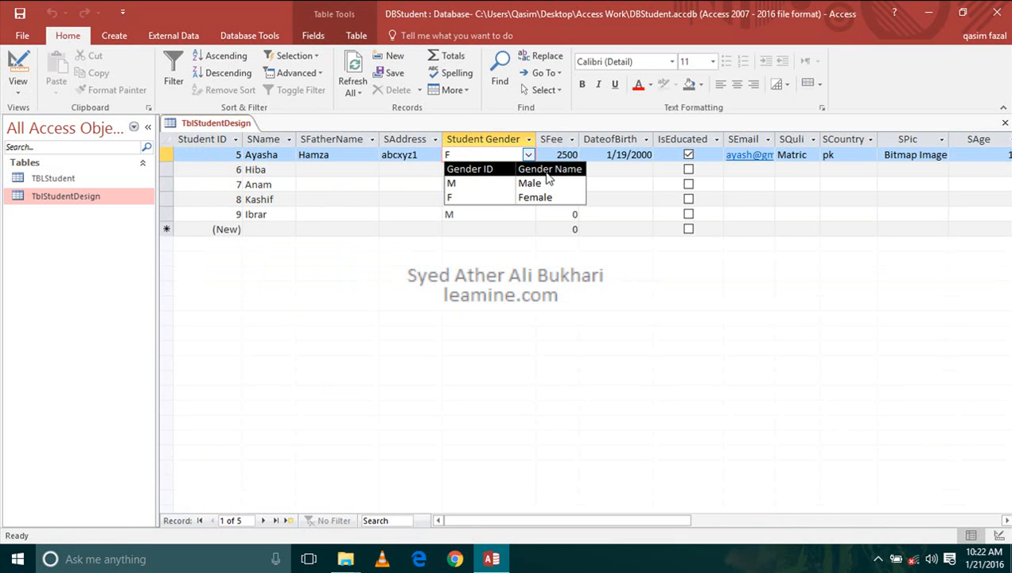
- Return to Design view and start the Lookup Wizard for the SQuli field, choosing to type in the values
click(18, 70)
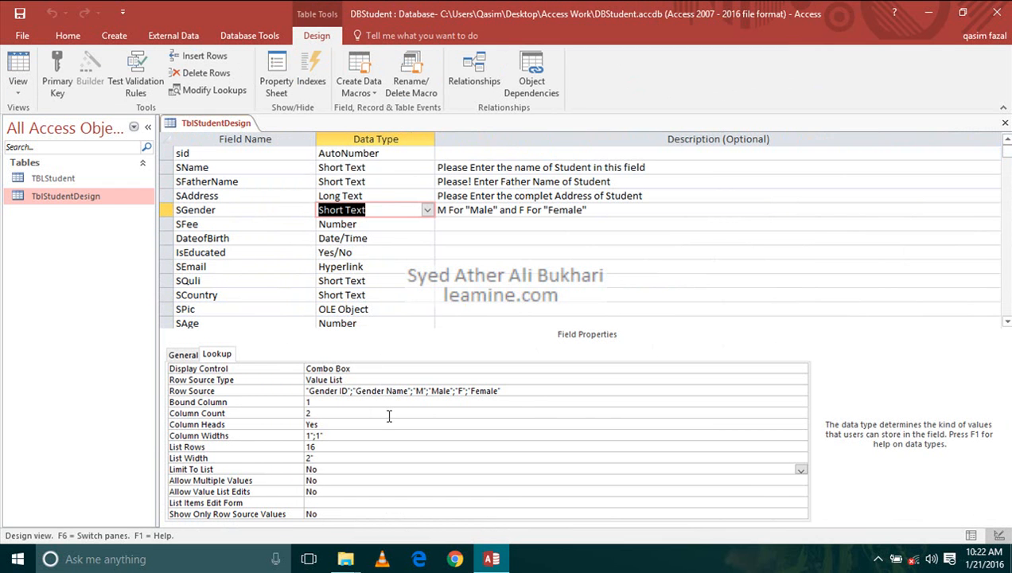
click(217, 354)
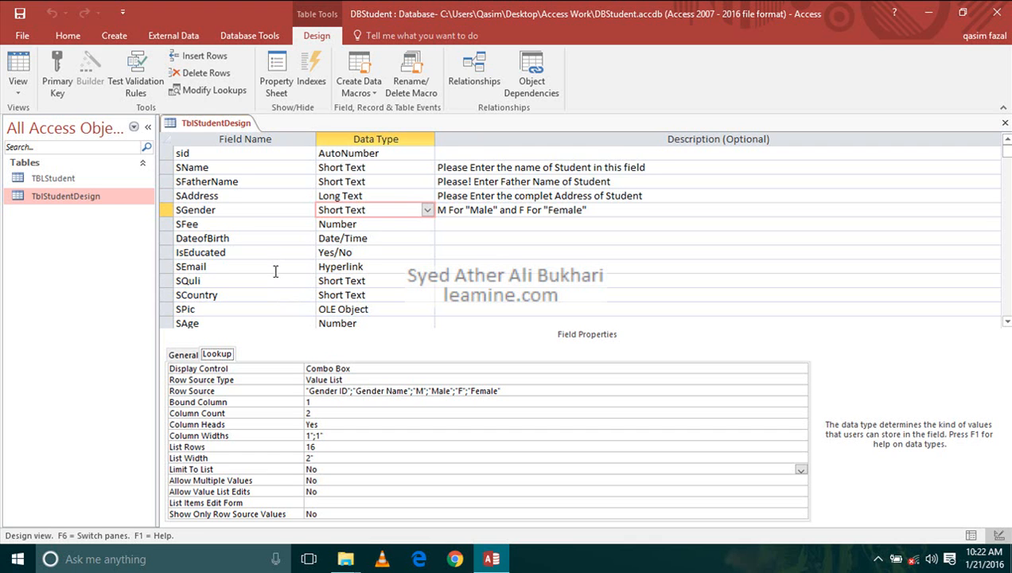
scroll(275, 272, down, 3)
scroll(275, 271, up, 1)
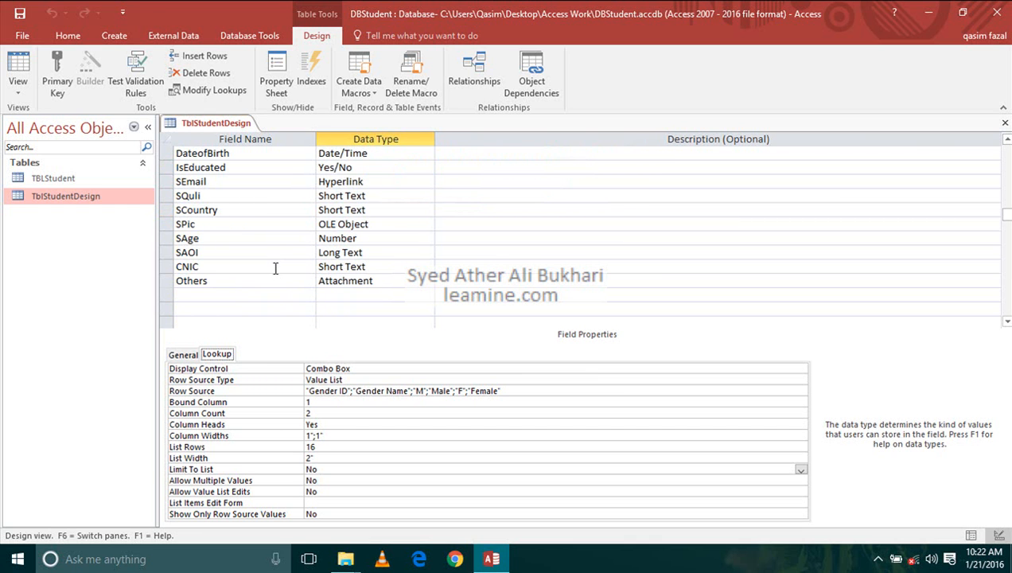
click(366, 196)
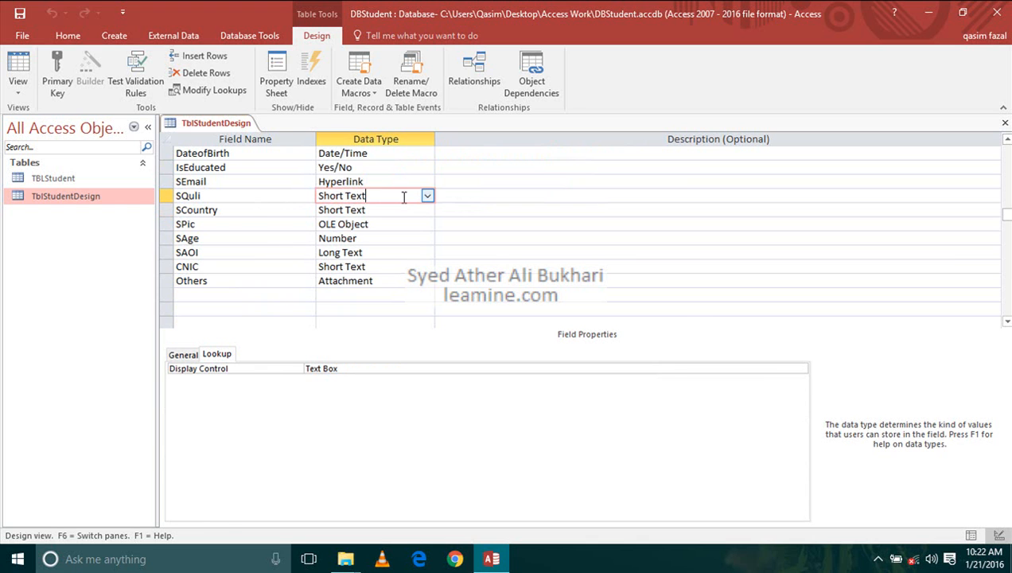
click(428, 196)
click(413, 366)
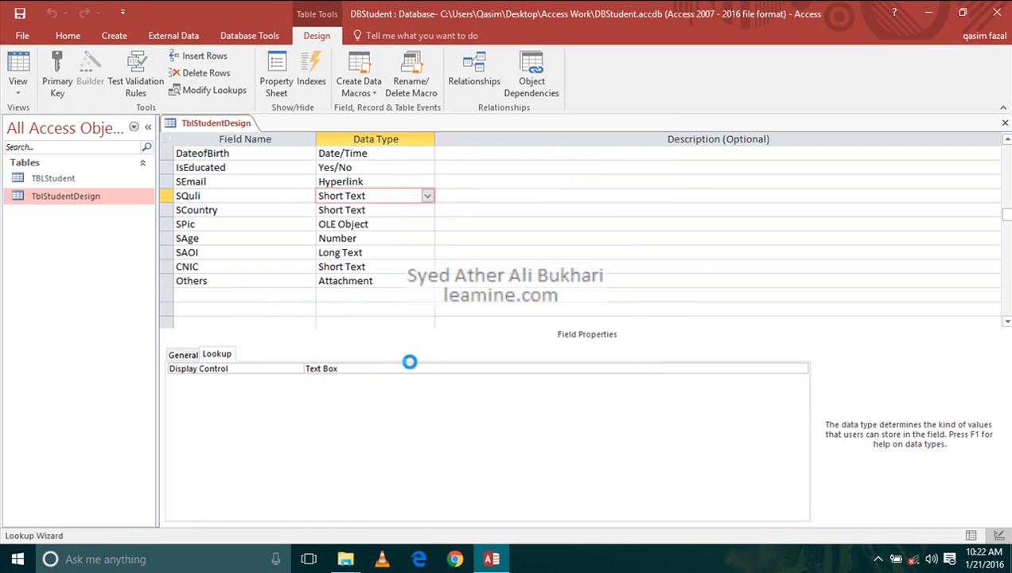
click(473, 217)
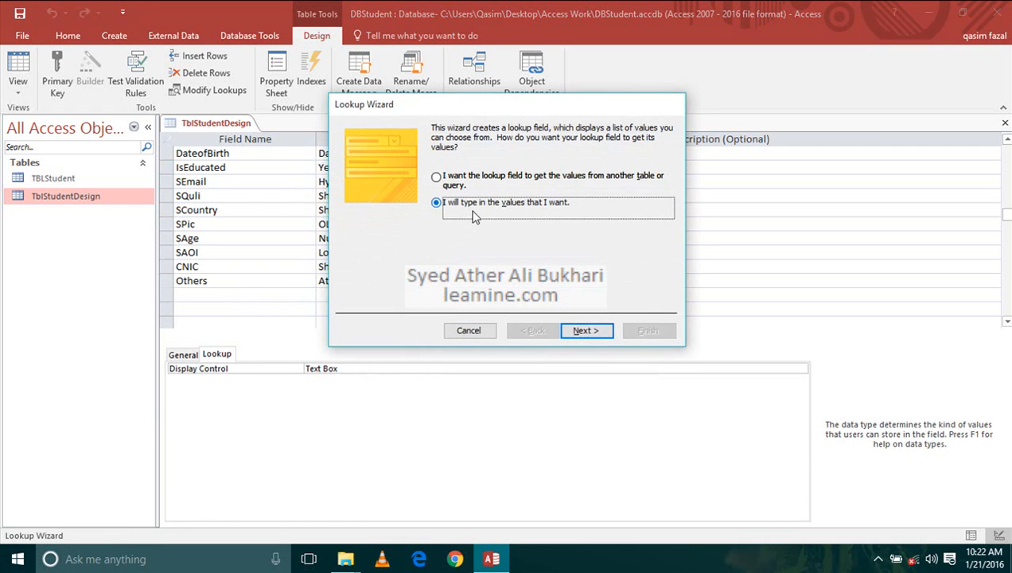
click(585, 330)
- Enter Quli ID and Mat as the first two rows of the lookup list's first column
click(403, 216)
text(Quli ID)
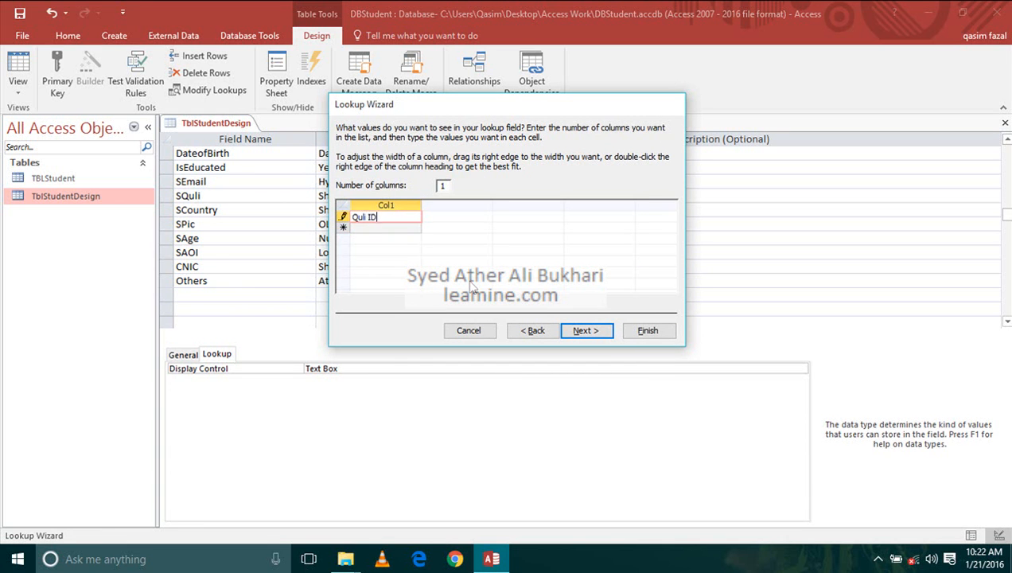
key(Return)
text(Mat)
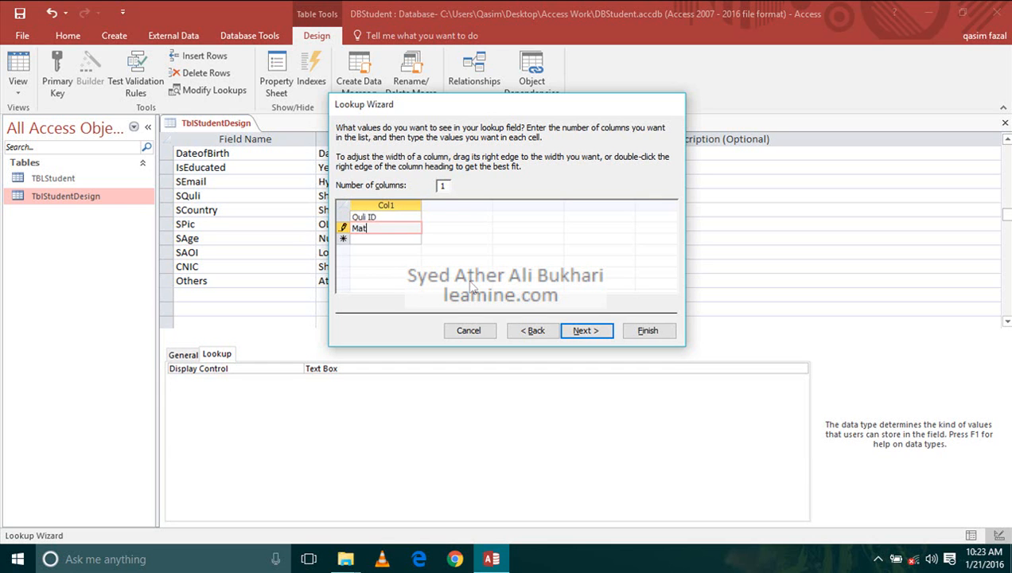
- Set the number of columns to 2 and enter Qulification Title next to Quli ID
click(442, 186)
text(2)
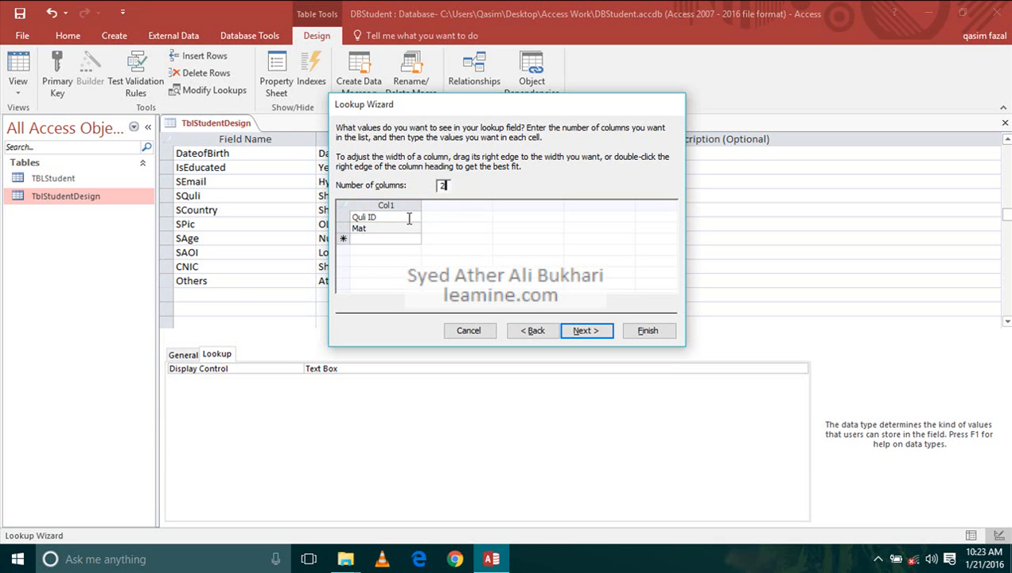
click(409, 217)
click(449, 217)
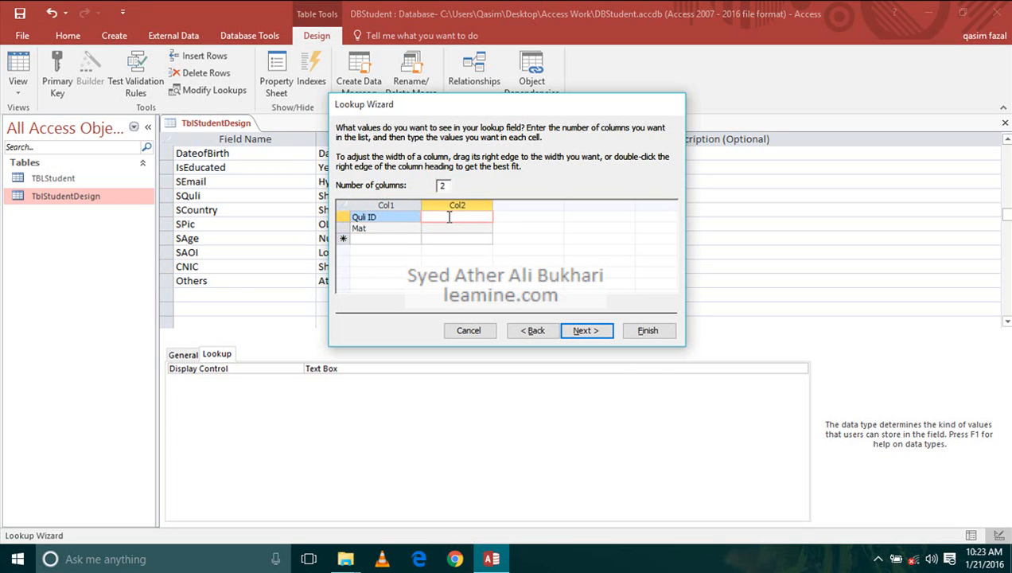
text(Qui)
key(Tab)
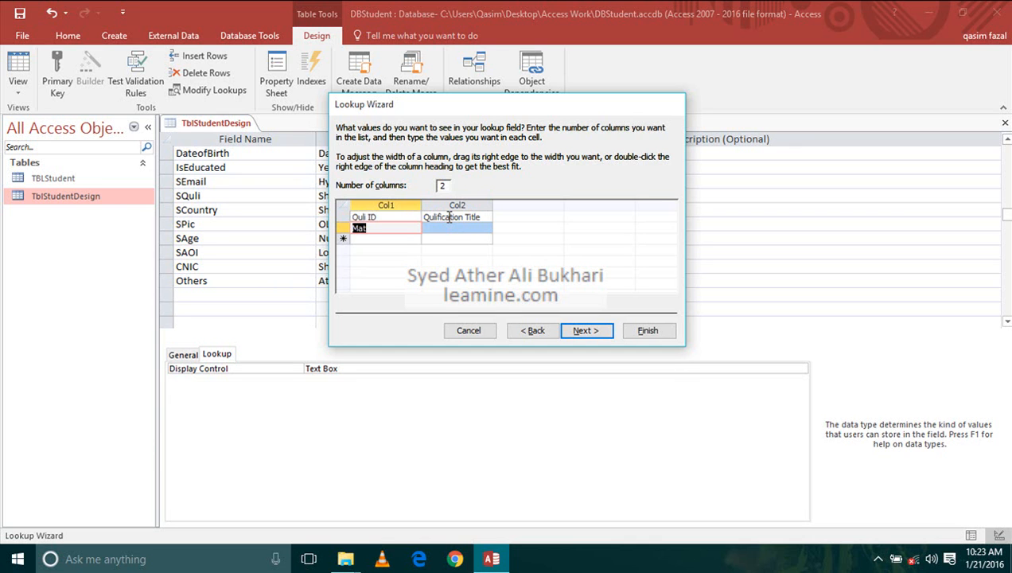
- Fill the list rows below the headings with M / Matric and F / FA
text(M)
key(Tab)
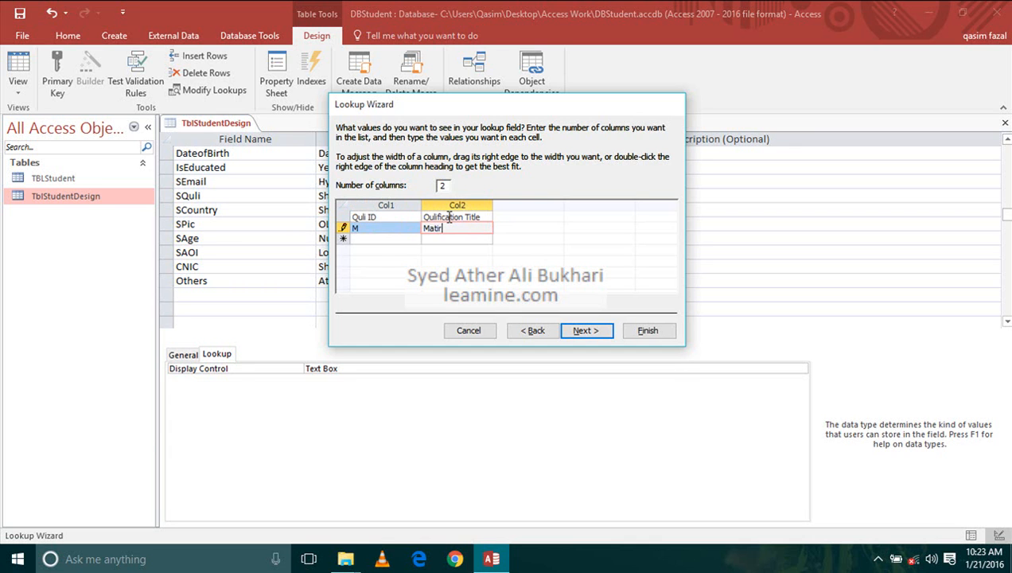
text(Matric)
key(Tab)
text(F)
key(Tab)
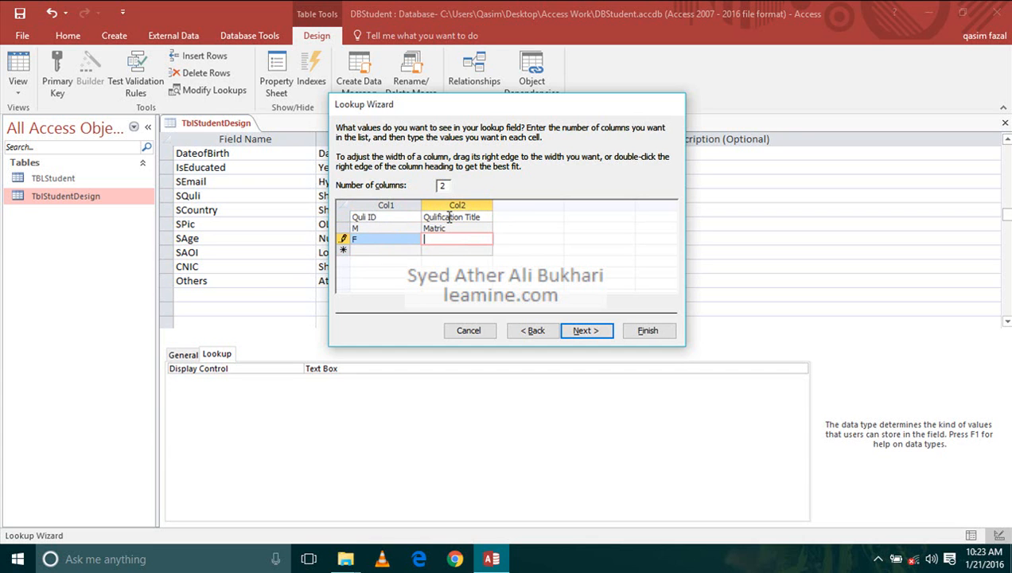
key(Tab)
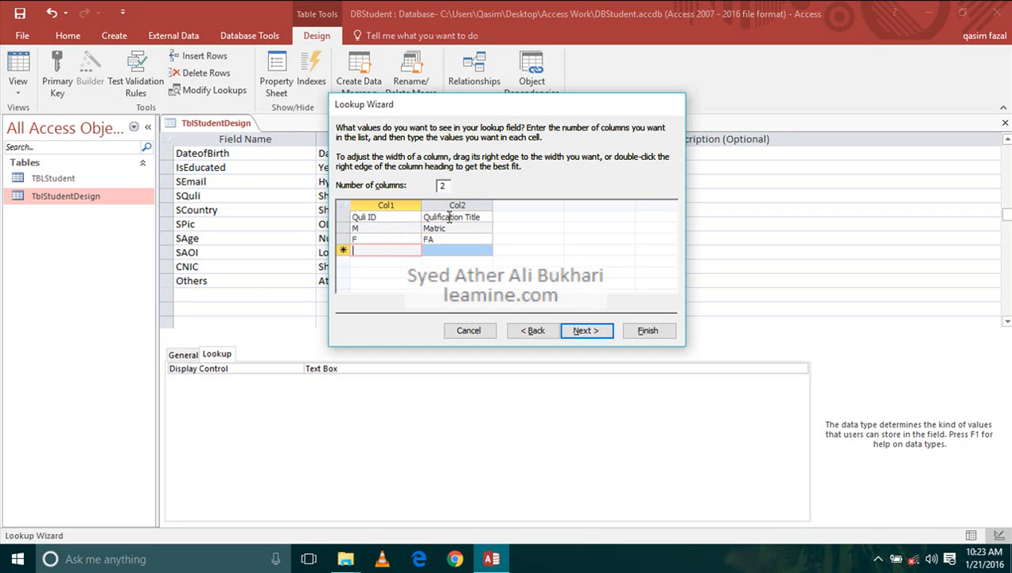
- Add the rows B / BA and M / MA to the qualification lookup list
text(B)
key(Tab)
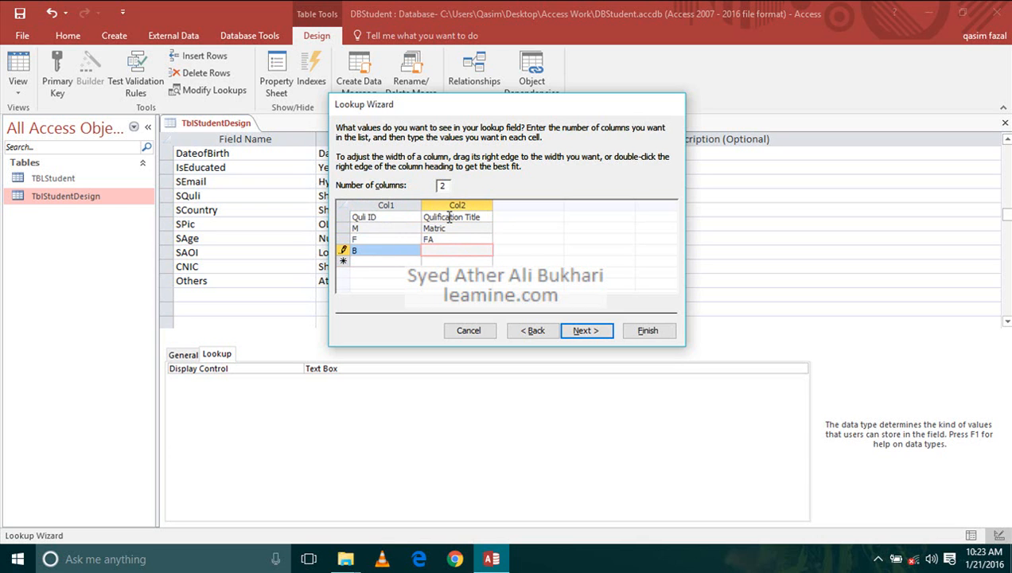
text(BA)
key(Tab)
text(M)
key(Tab)
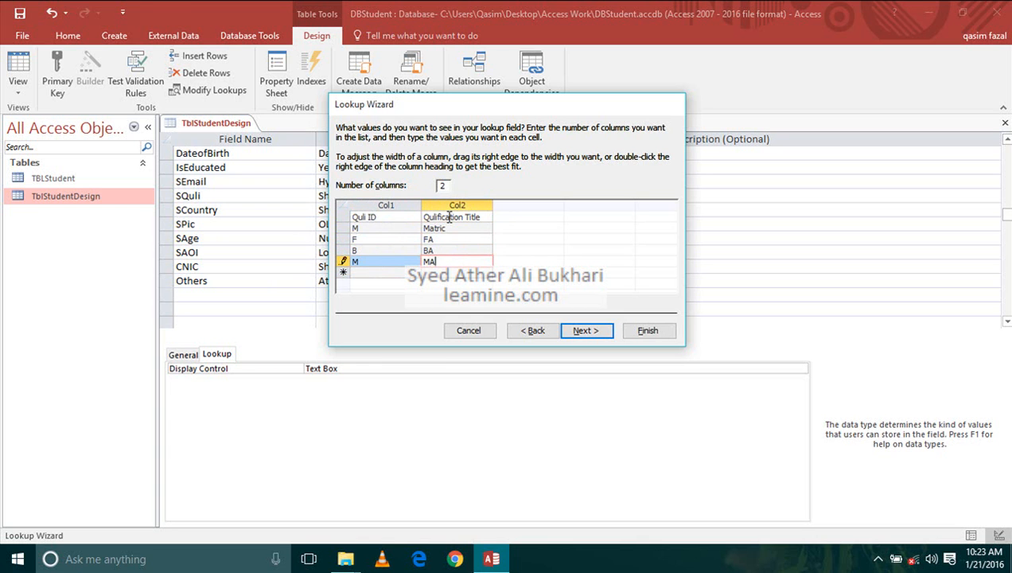
- Complete the SQuli lookup with Col1 stored and multiple values allowed, and save the table while switching to Datasheet view
click(585, 330)
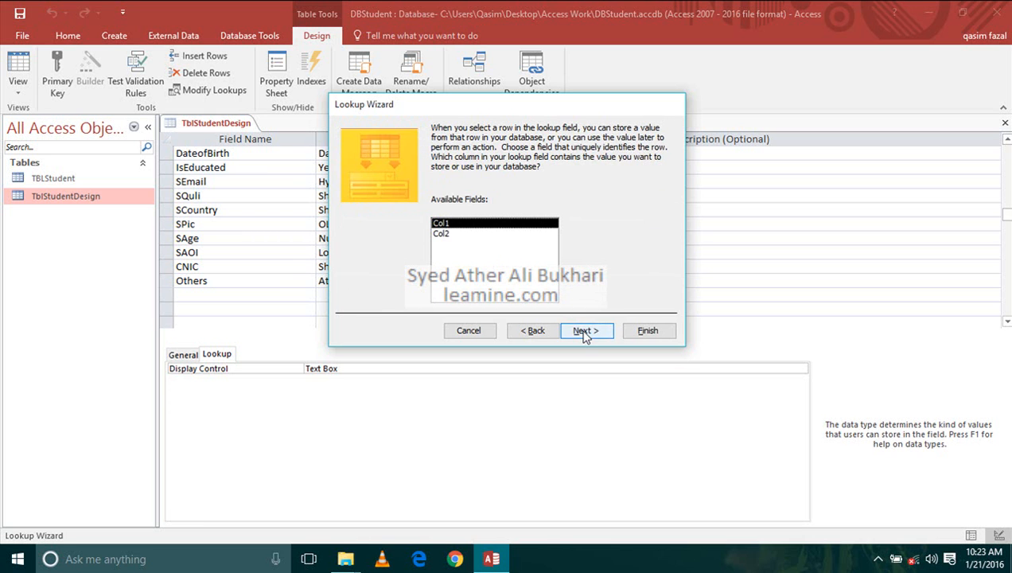
click(585, 332)
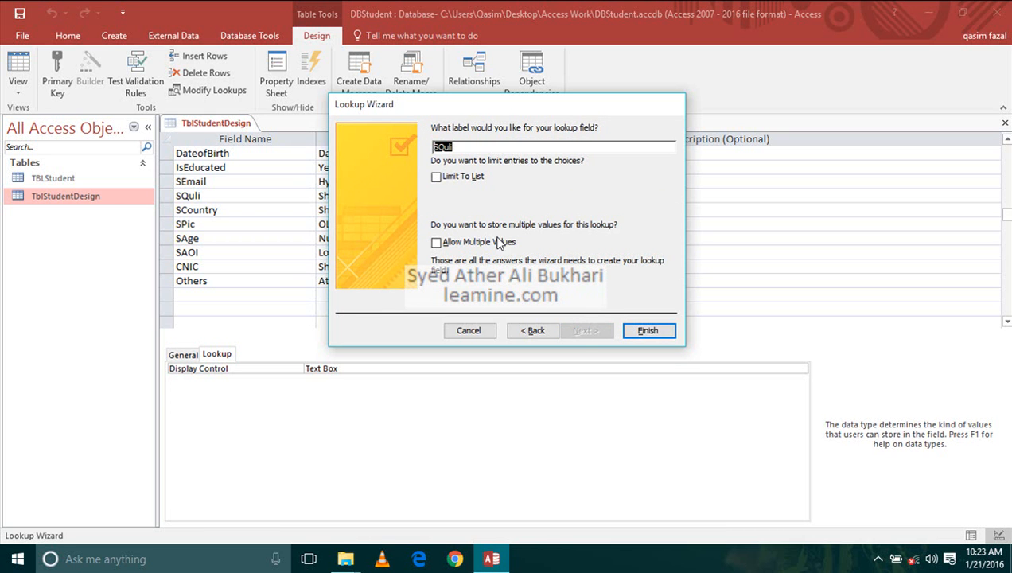
click(437, 243)
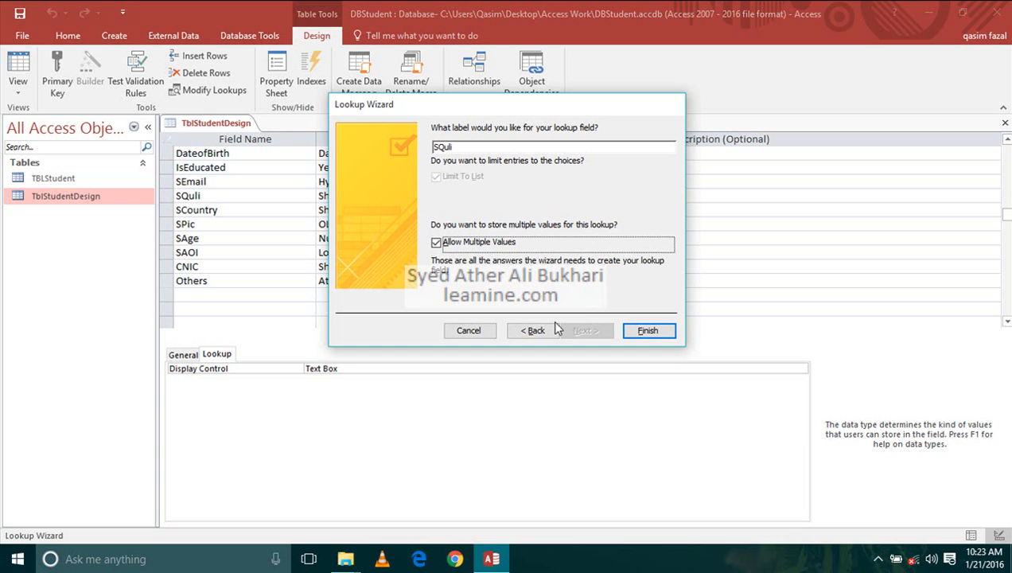
click(648, 331)
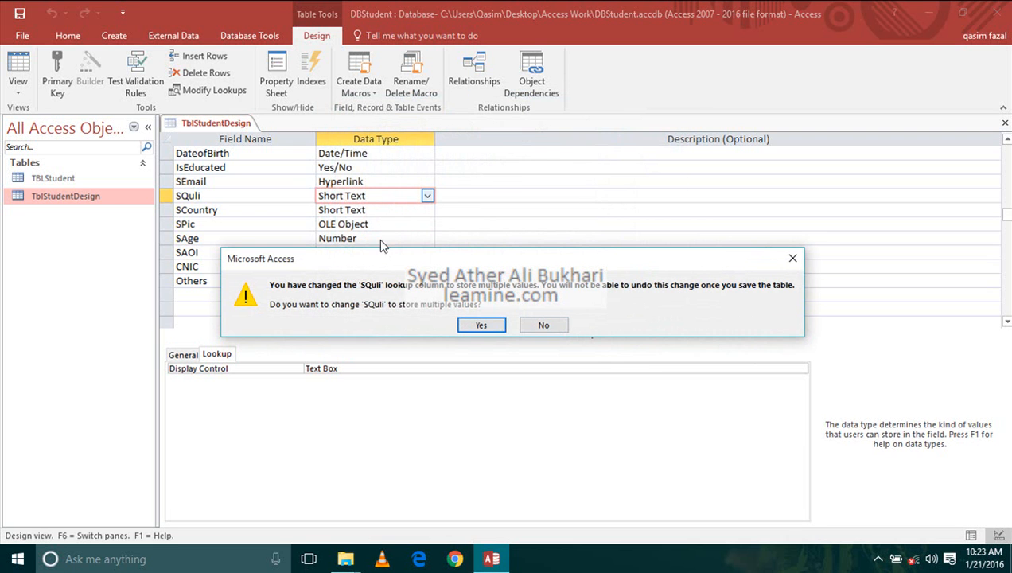
click(479, 326)
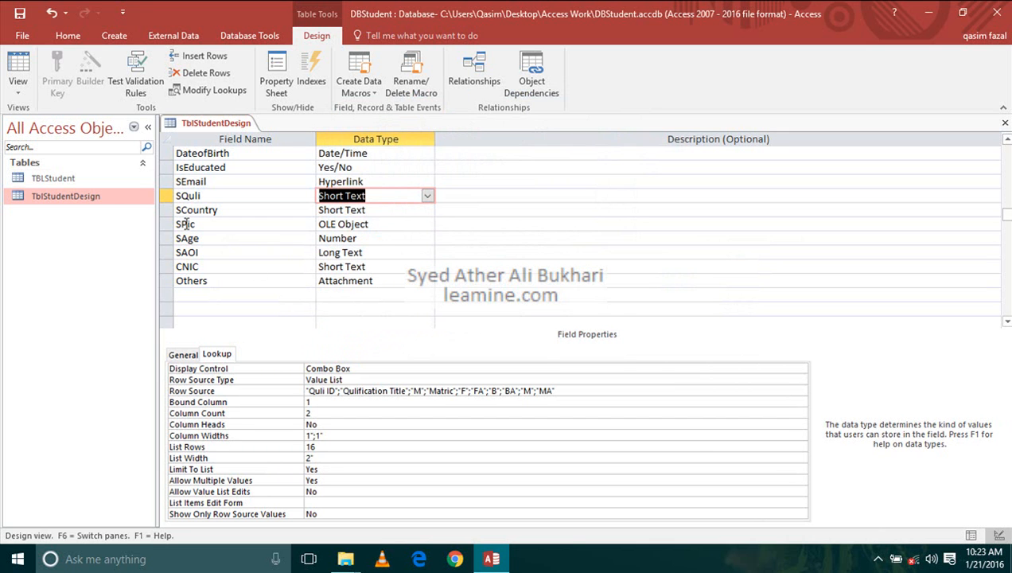
click(17, 70)
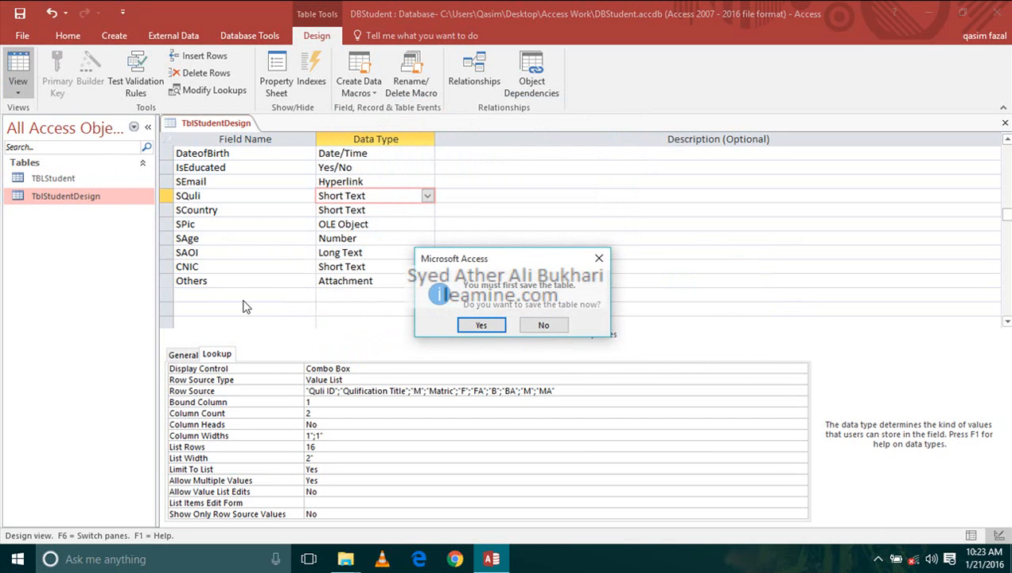
click(482, 325)
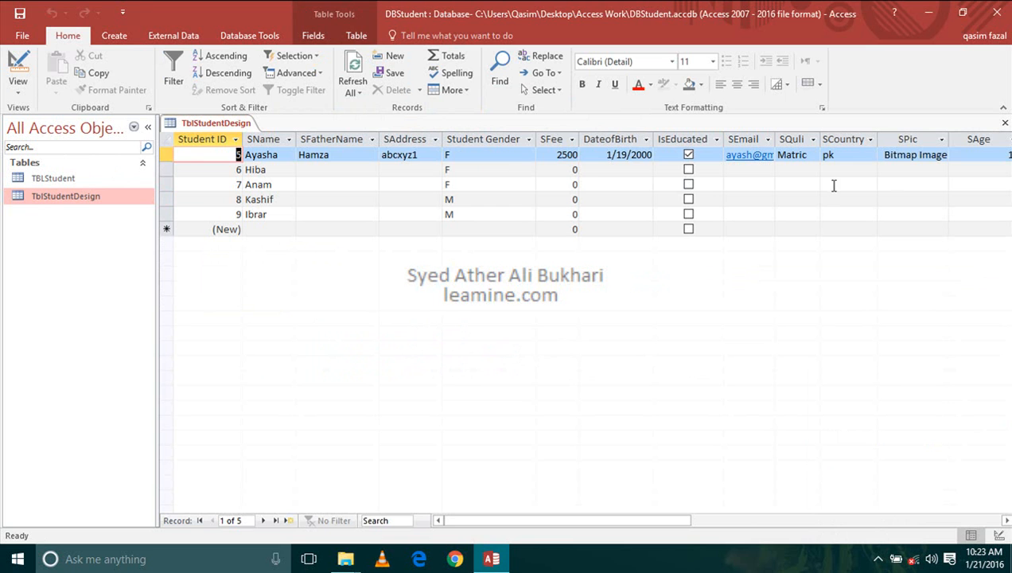
- Inspect the first record's SQuli drop-down list and its columns in the datasheet
drag(602, 512, 741, 521)
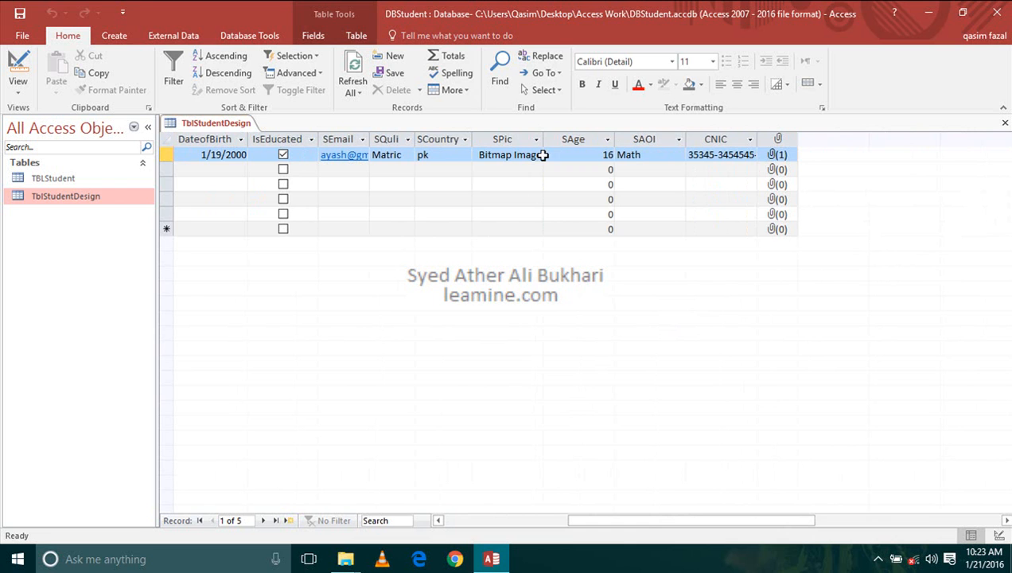
click(408, 156)
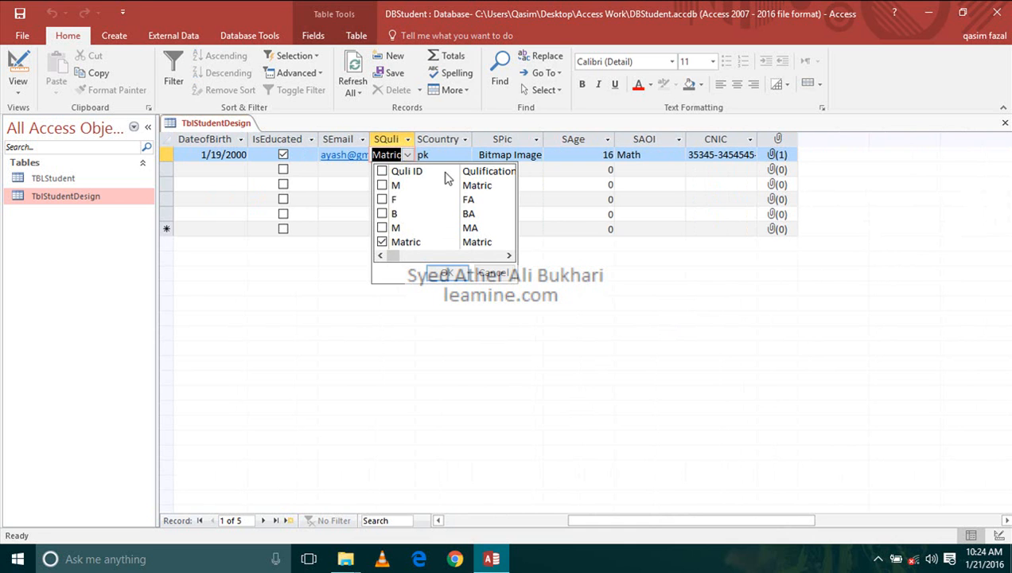
drag(394, 255, 310, 249)
- Set the SQuli lookup's List Width to 3" in Design view, save the table and return to Datasheet view
click(18, 70)
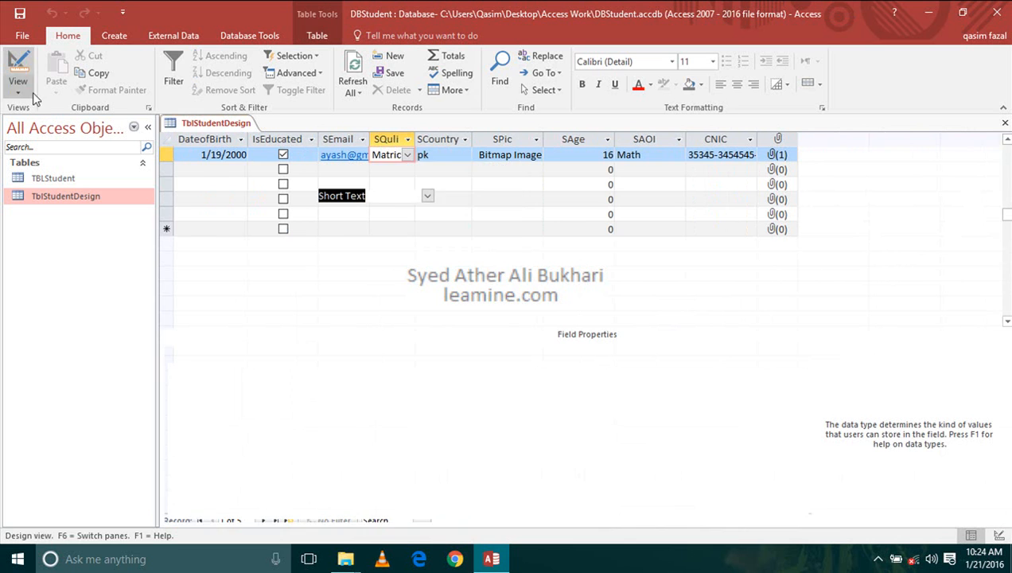
click(271, 458)
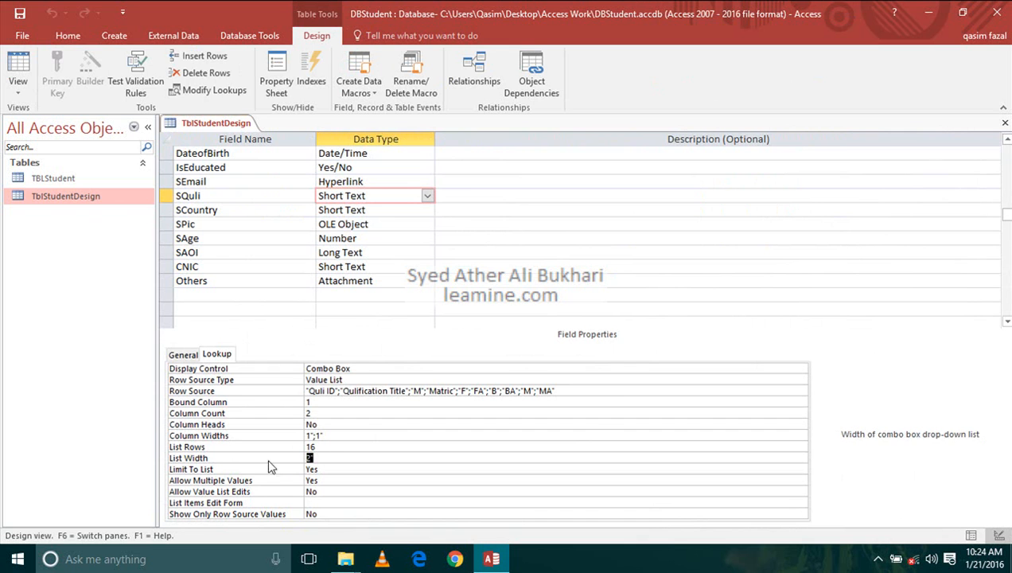
text(3)
key(Return)
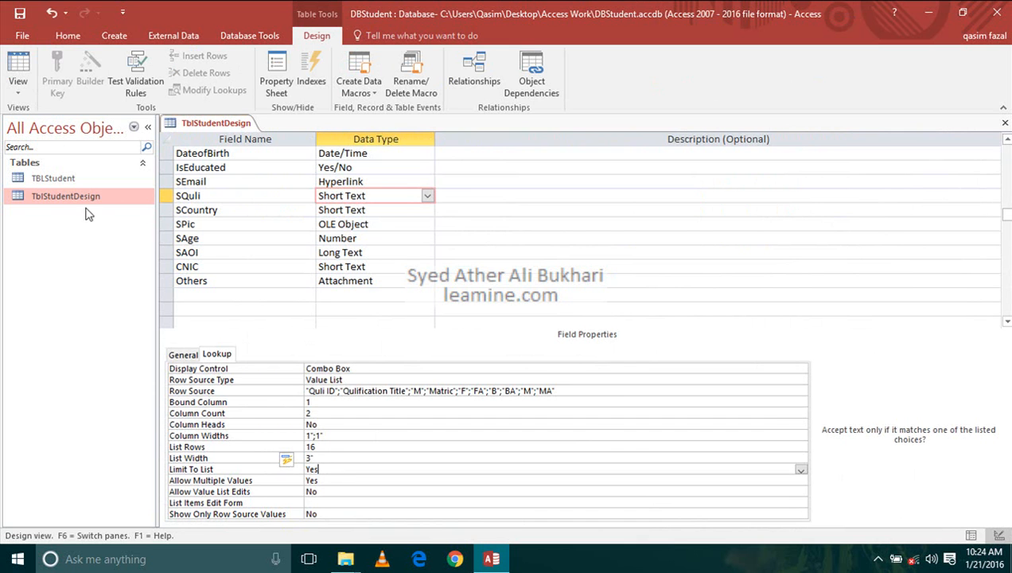
click(20, 14)
click(21, 64)
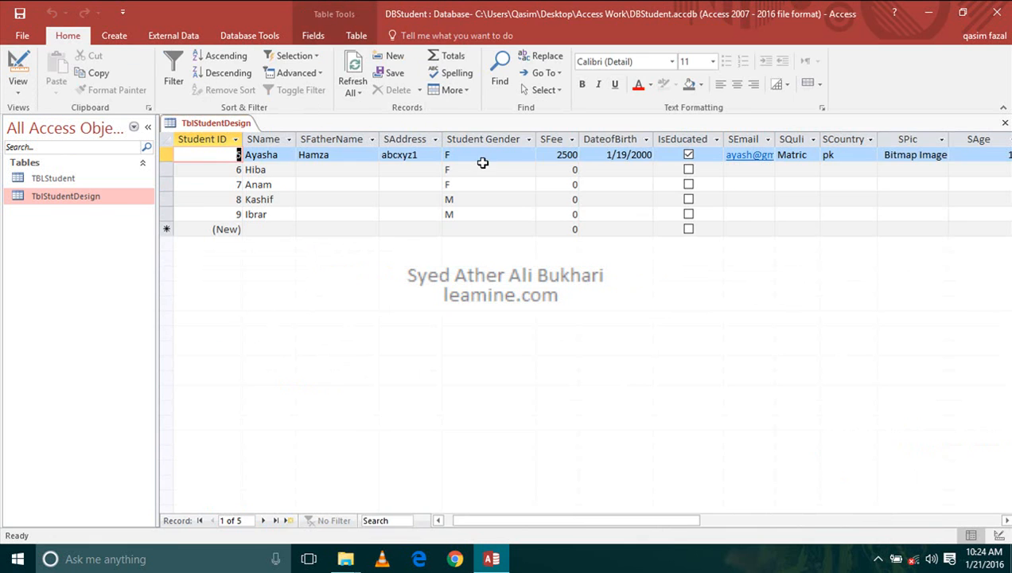
- Check the column display in the first record's SQuli list with the new list width
click(808, 155)
click(813, 155)
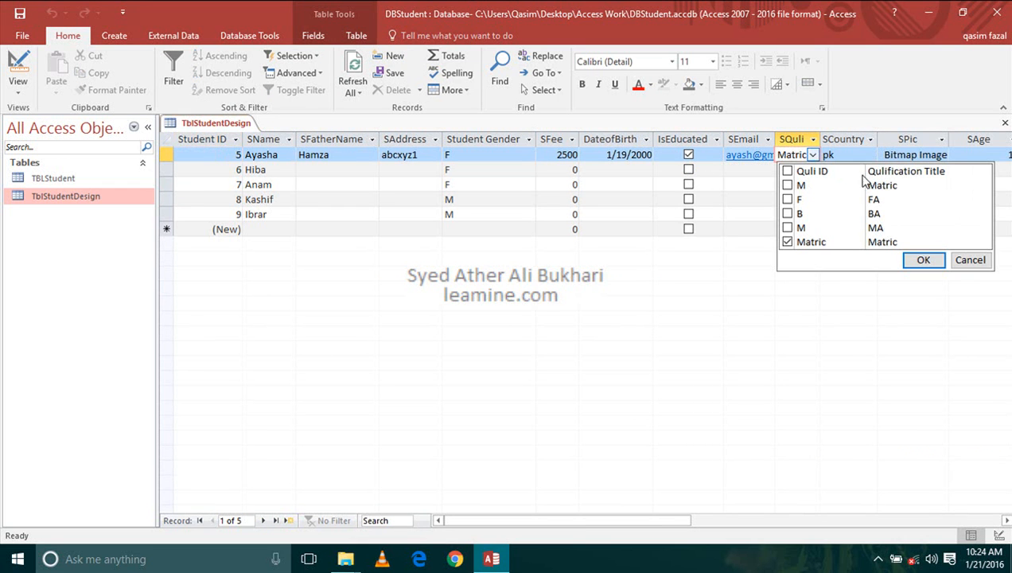
click(812, 155)
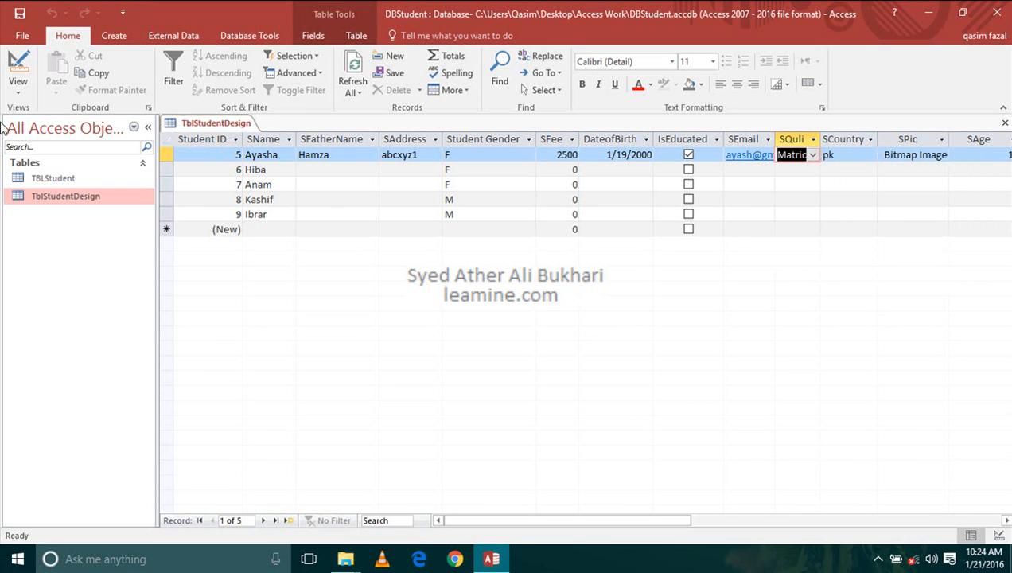
- Set Column Heads to Yes for the SQuli lookup in Design view and return to Datasheet view
click(18, 65)
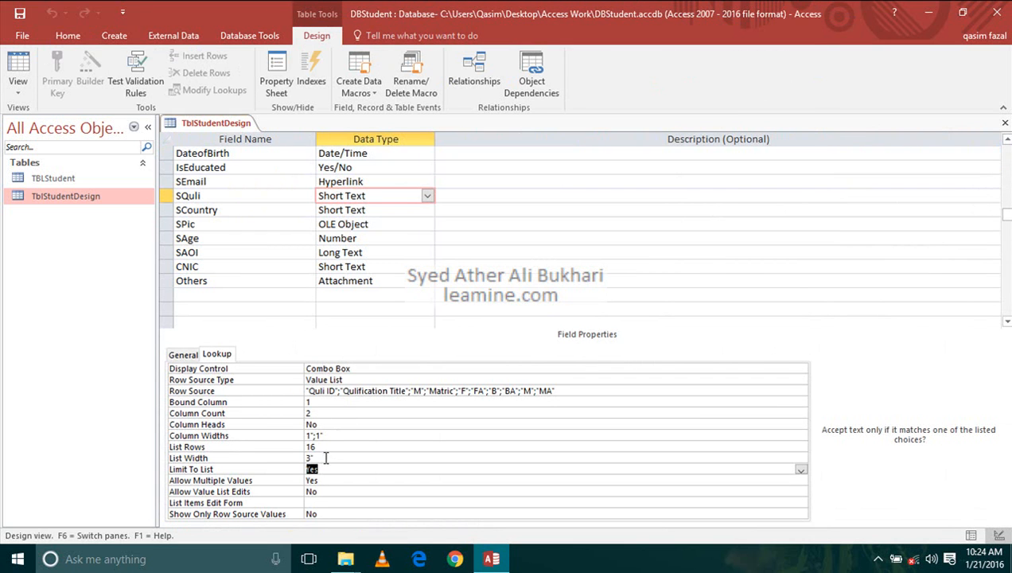
double_click(327, 425)
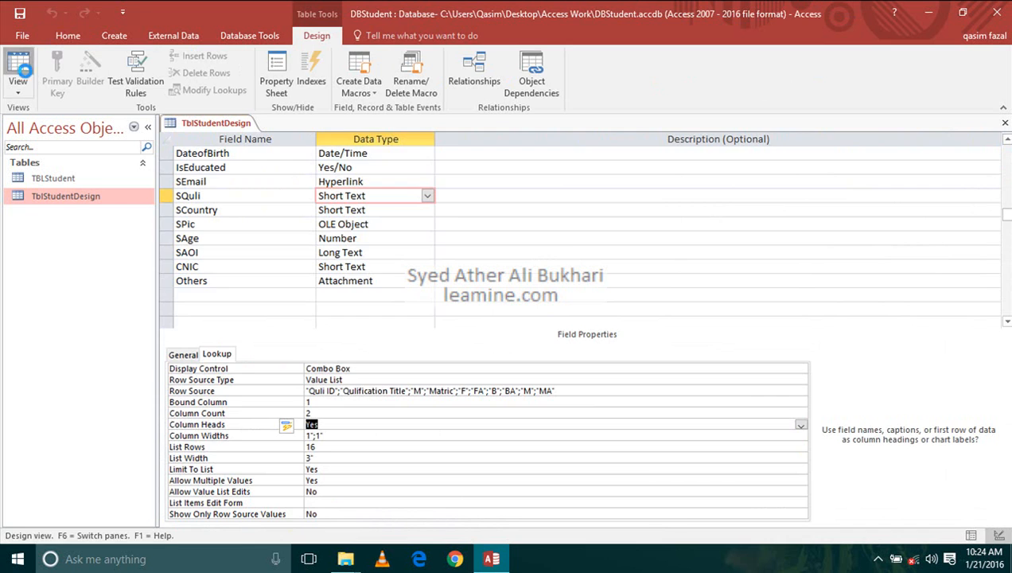
click(32, 77)
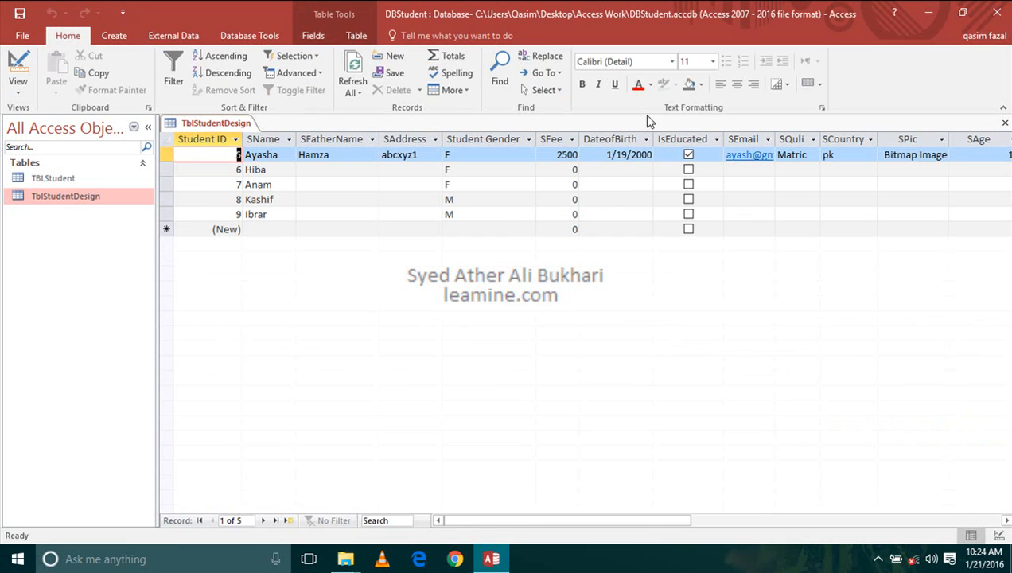
- Assign Matric (M), FA (F) and BA (B) as the first record's SQuli qualifications, removing the old Matric entry
click(813, 156)
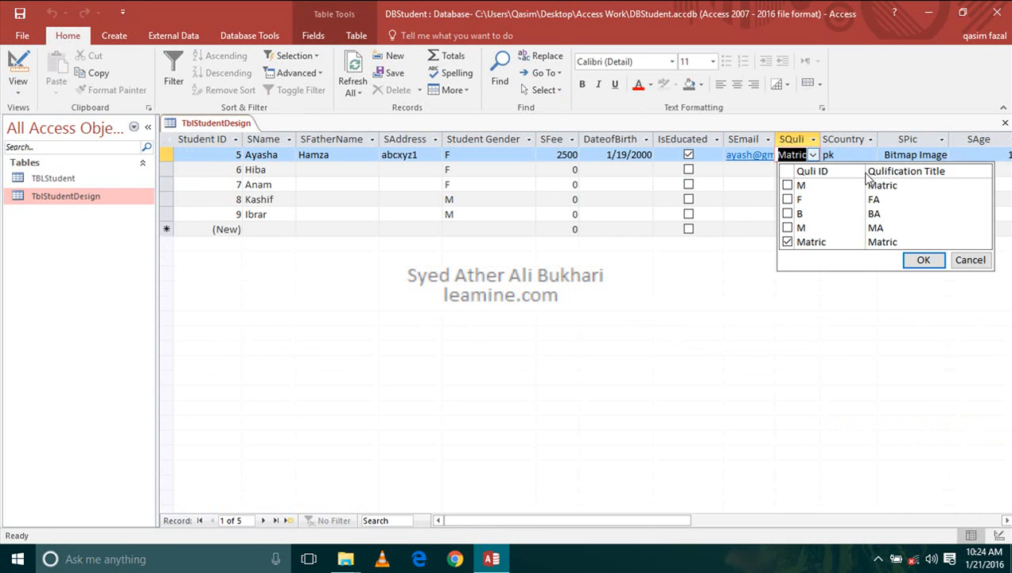
click(787, 185)
click(787, 199)
click(788, 213)
click(788, 242)
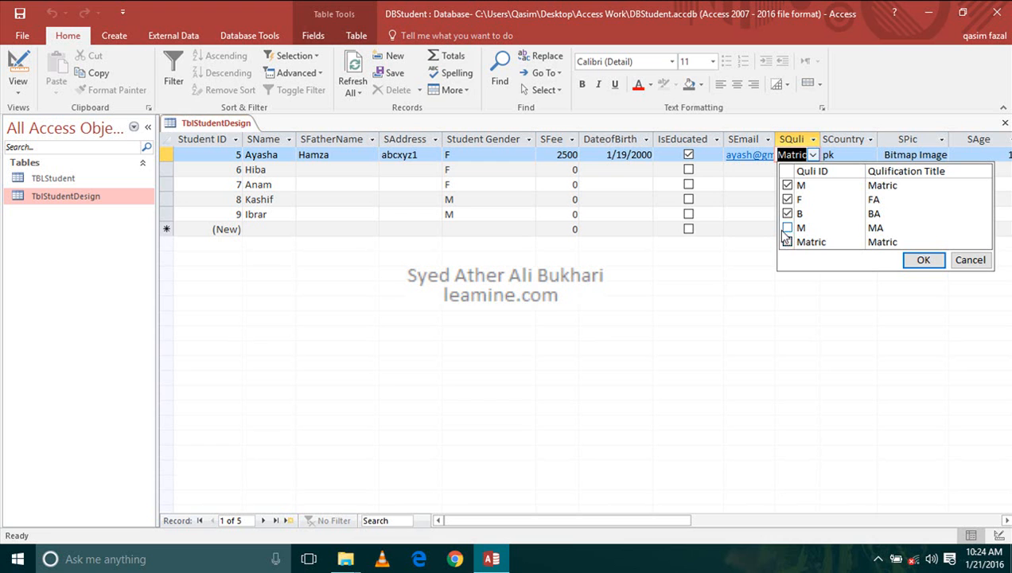
click(923, 260)
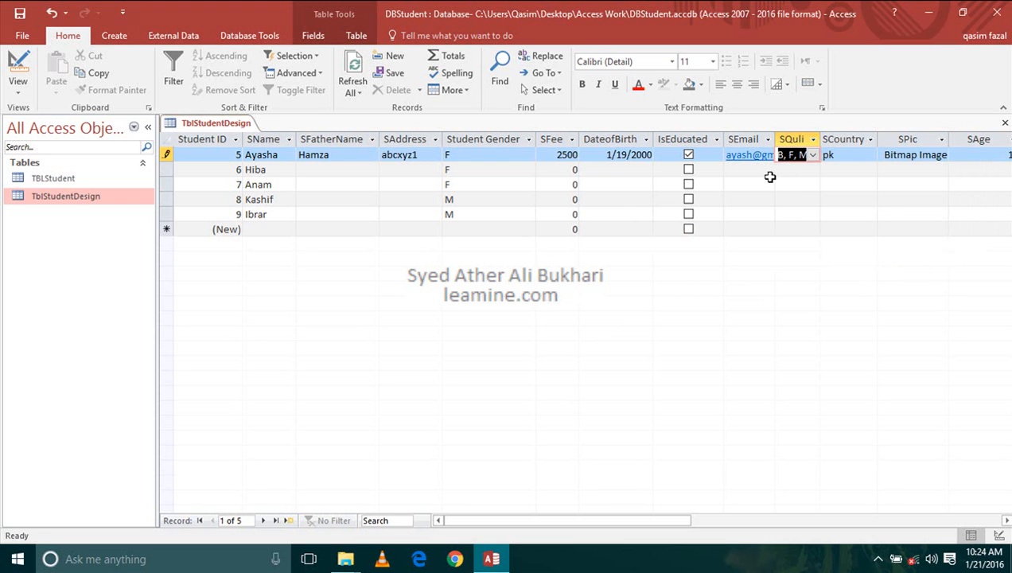
- Widen the SQuli column to fit the multiple qualifications and move to the second record's SQuli cell
drag(820, 139, 899, 140)
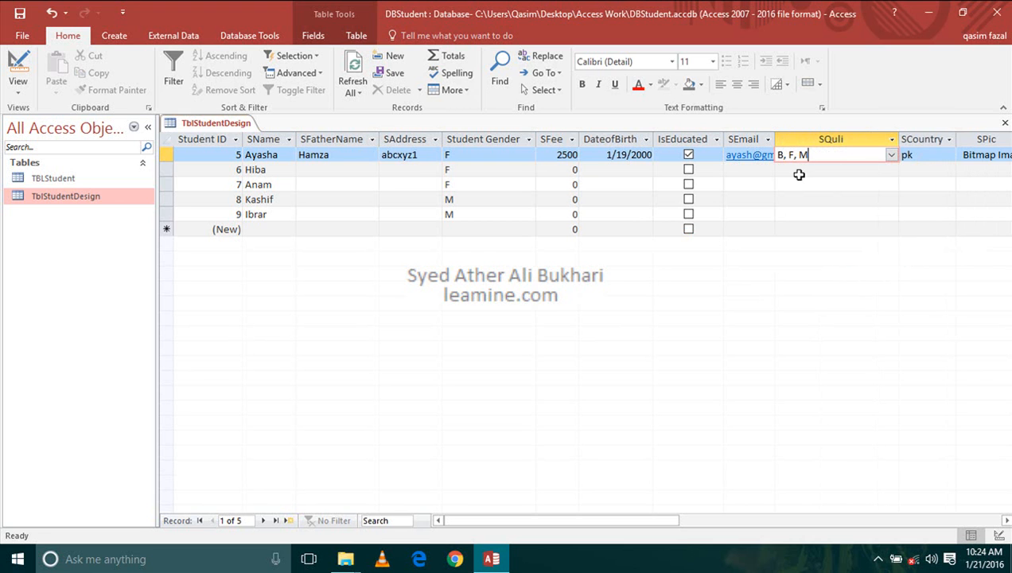
click(793, 170)
click(779, 174)
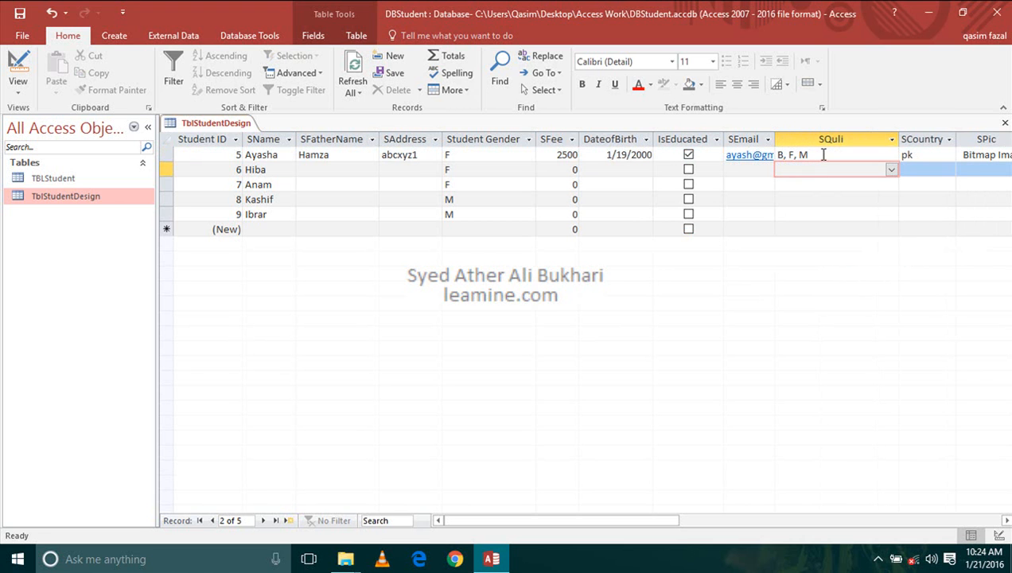
- Review the SQuli lookup properties in Design view and the first record's qualification list in Datasheet view
click(24, 65)
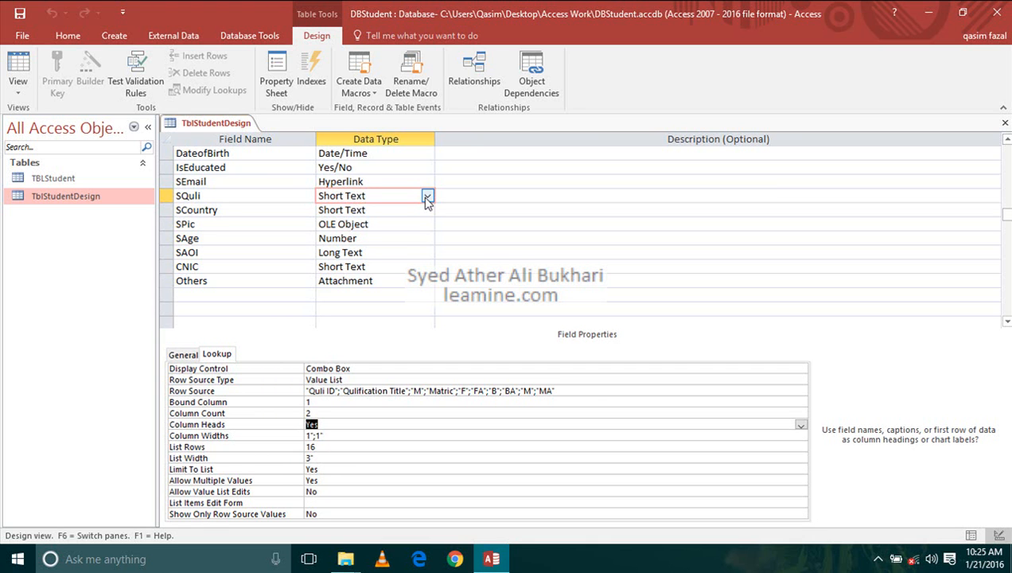
click(17, 72)
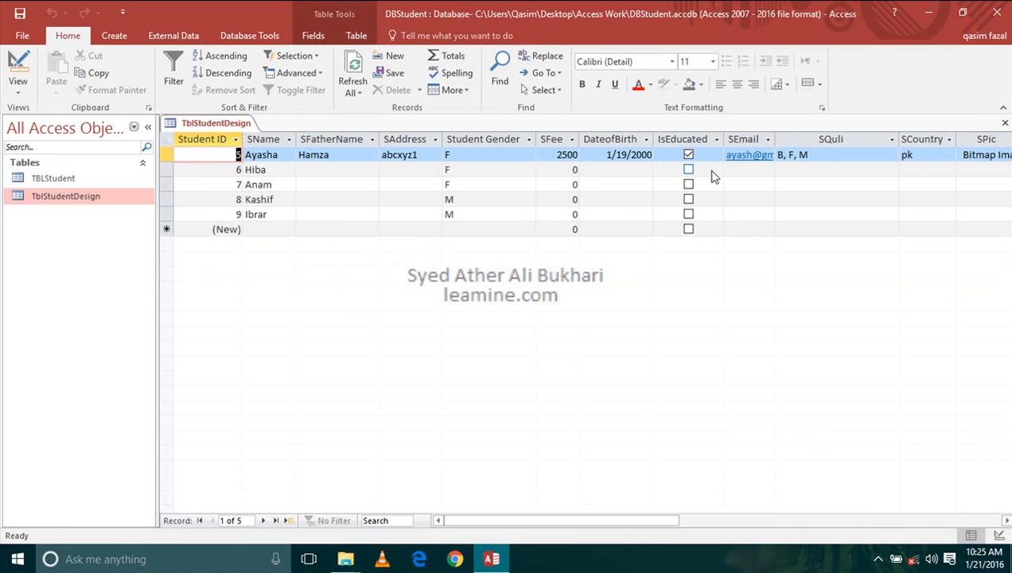
click(827, 155)
click(890, 155)
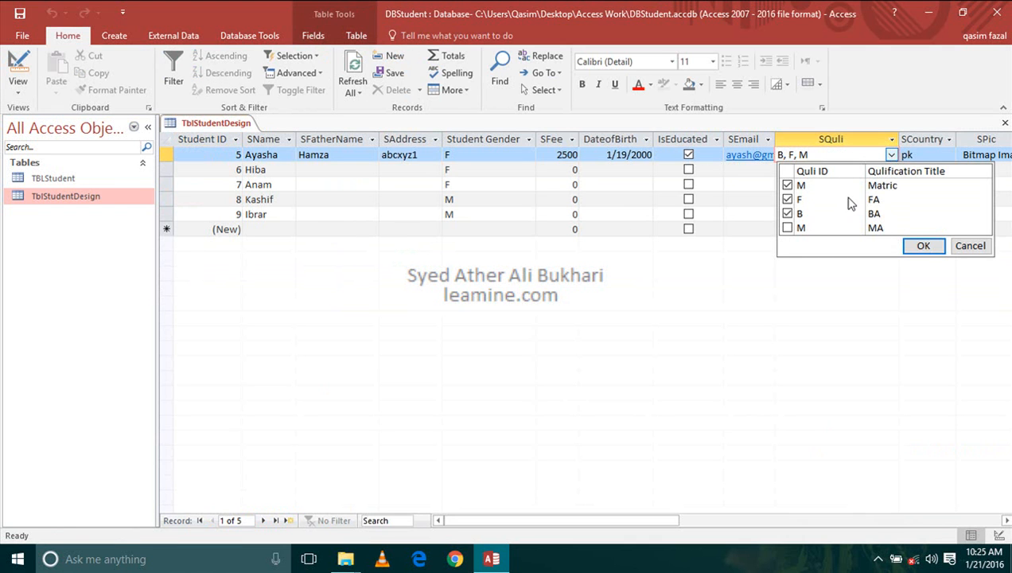
- Set Allow Value List Edits to Yes for the SQuli lookup in Design view and return to Datasheet view
click(19, 70)
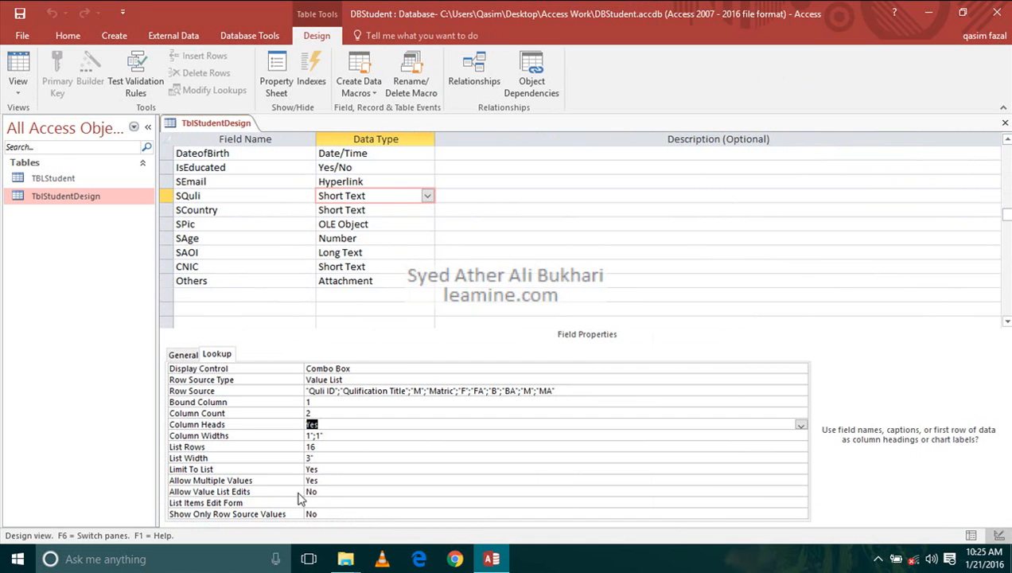
double_click(324, 491)
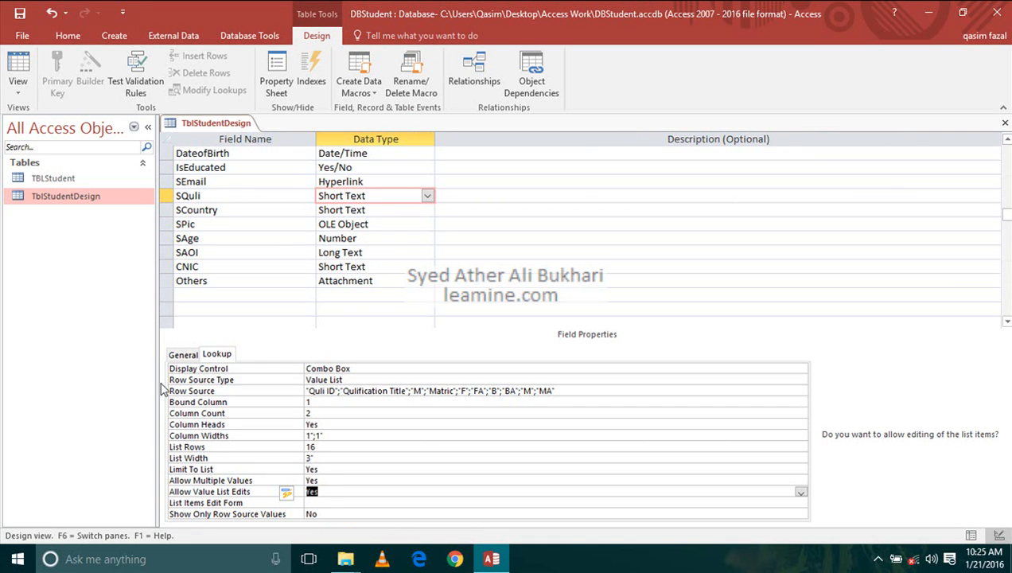
click(17, 71)
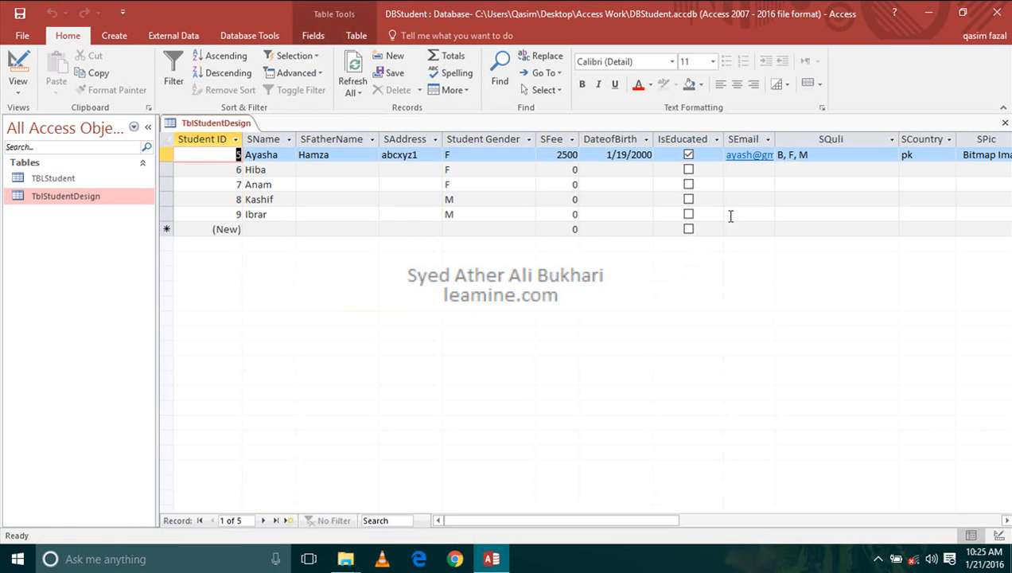
- Check the first record's SQuli list for list editing and go to its Student Gender cell
click(850, 154)
click(892, 155)
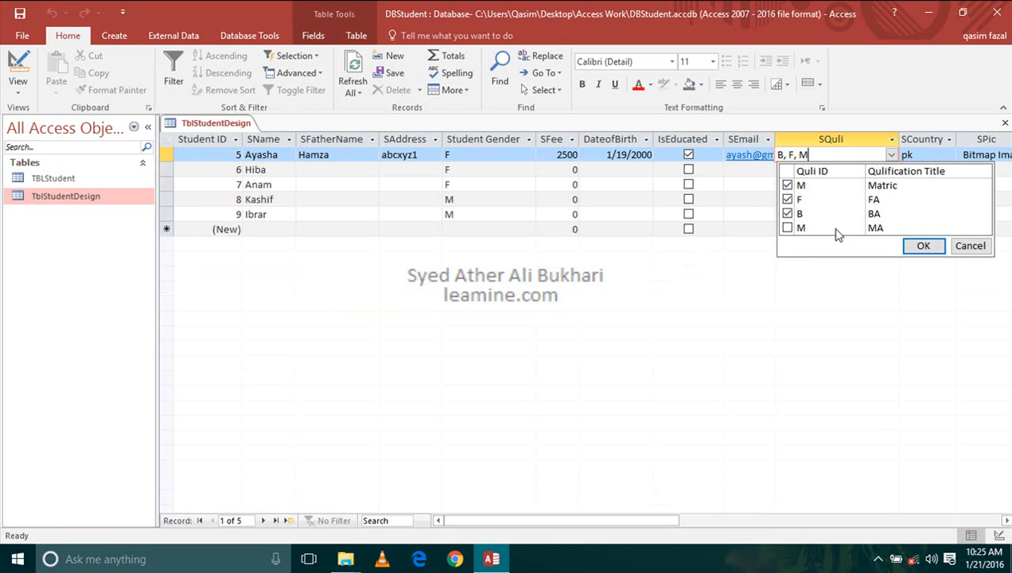
click(460, 155)
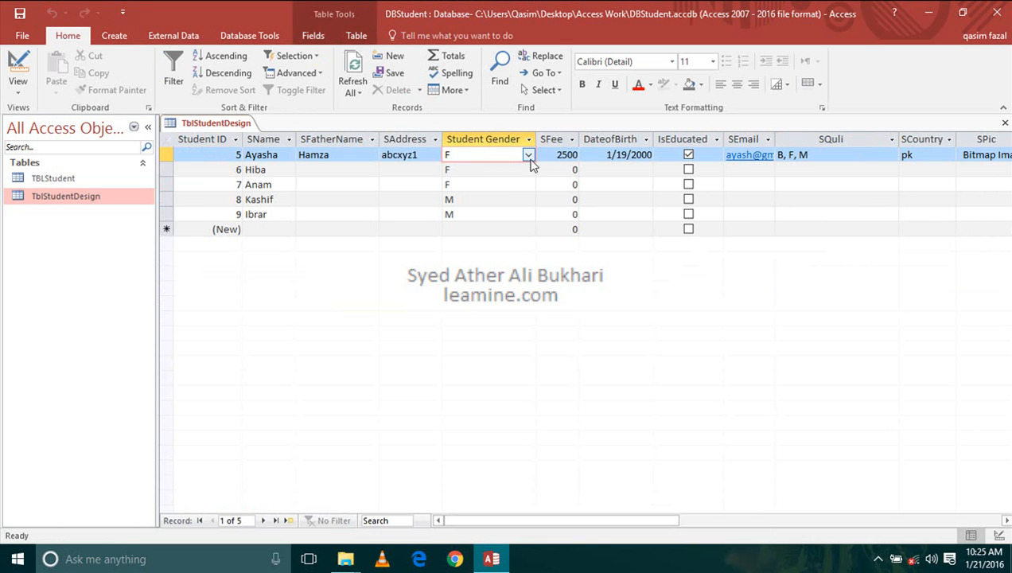
- Set Allow Value List Edits to Yes for the SGender lookup in Design view and return to Datasheet view
click(17, 64)
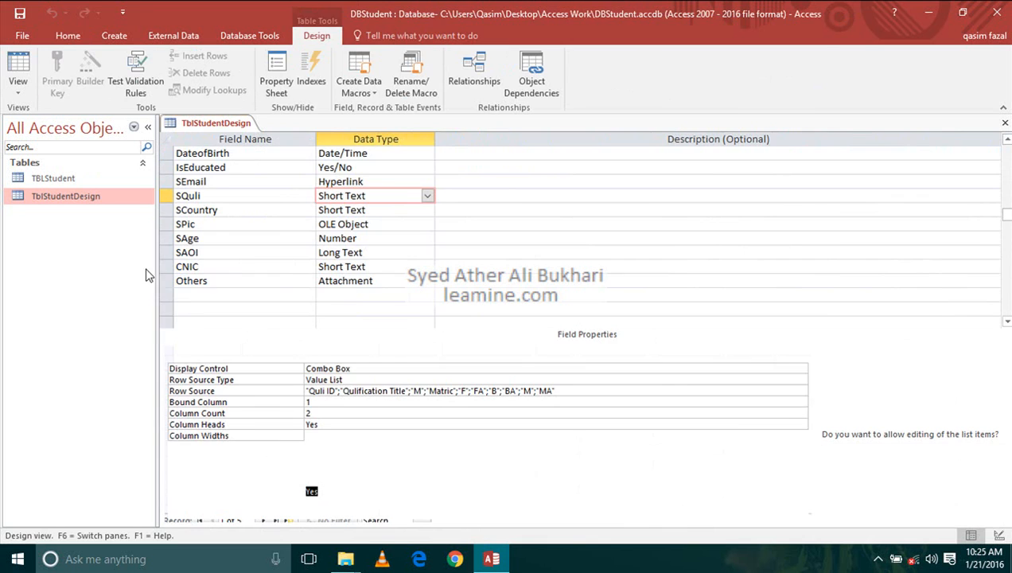
scroll(253, 201, up, 2)
click(242, 210)
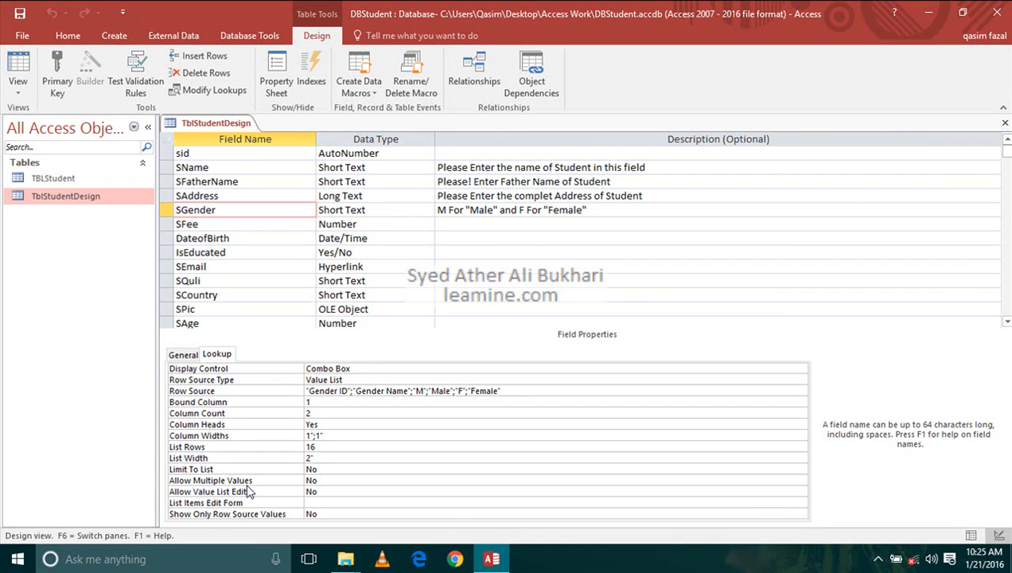
double_click(336, 492)
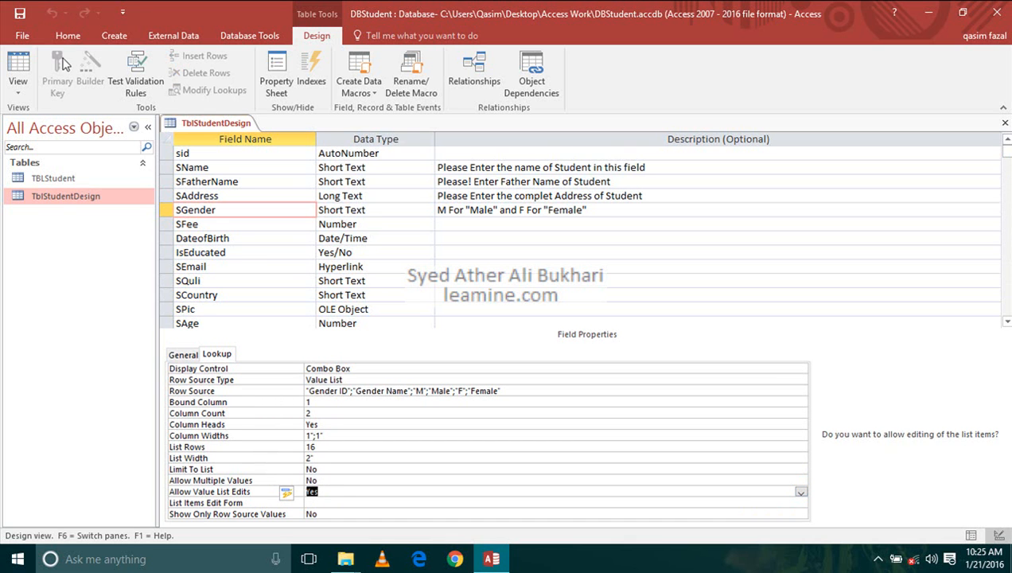
click(18, 68)
- Inspect the first record's Student Gender list in the datasheet, and review the SGender field's Allow Value List Edits setting in Design view
click(476, 154)
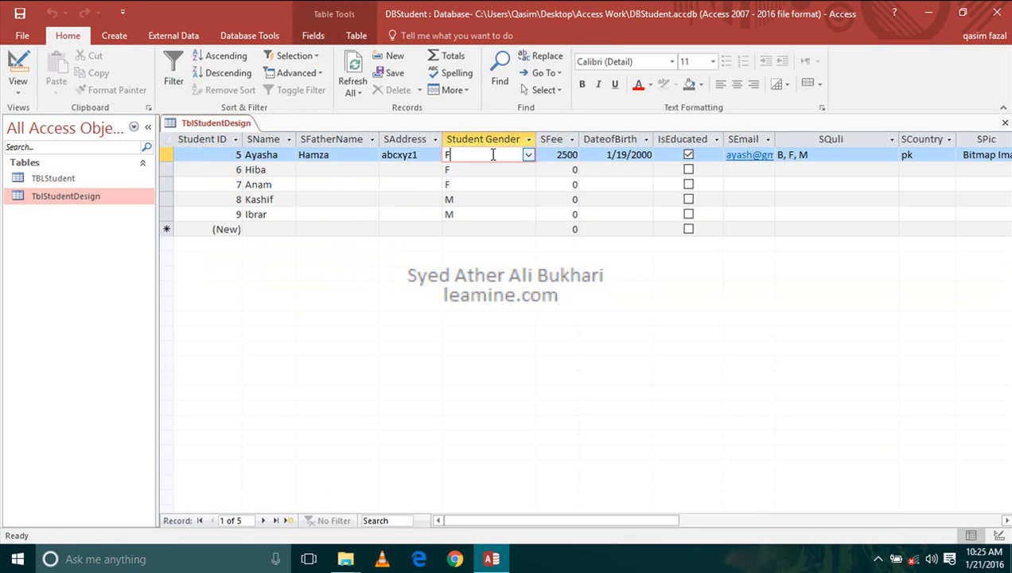
click(528, 156)
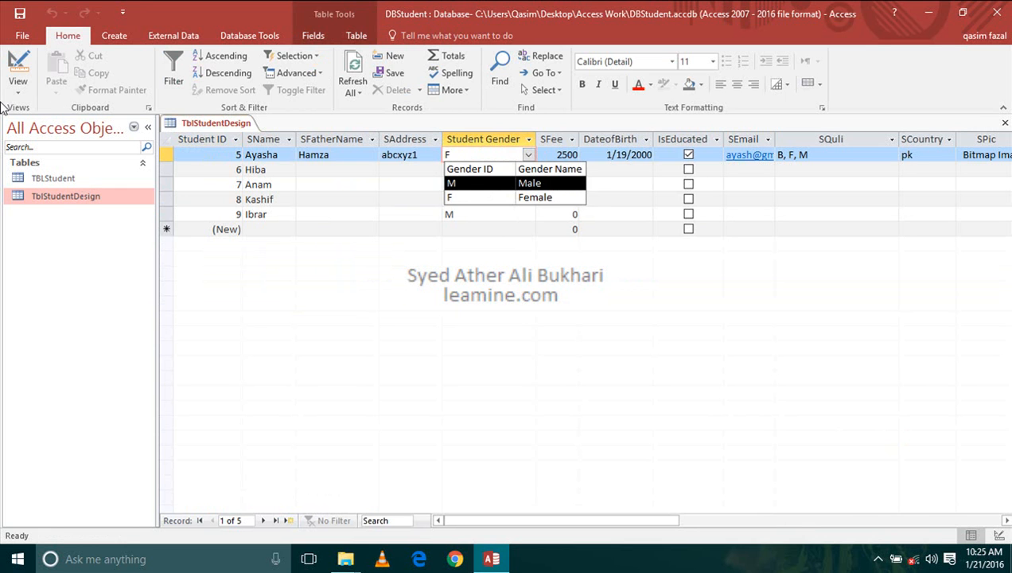
click(17, 68)
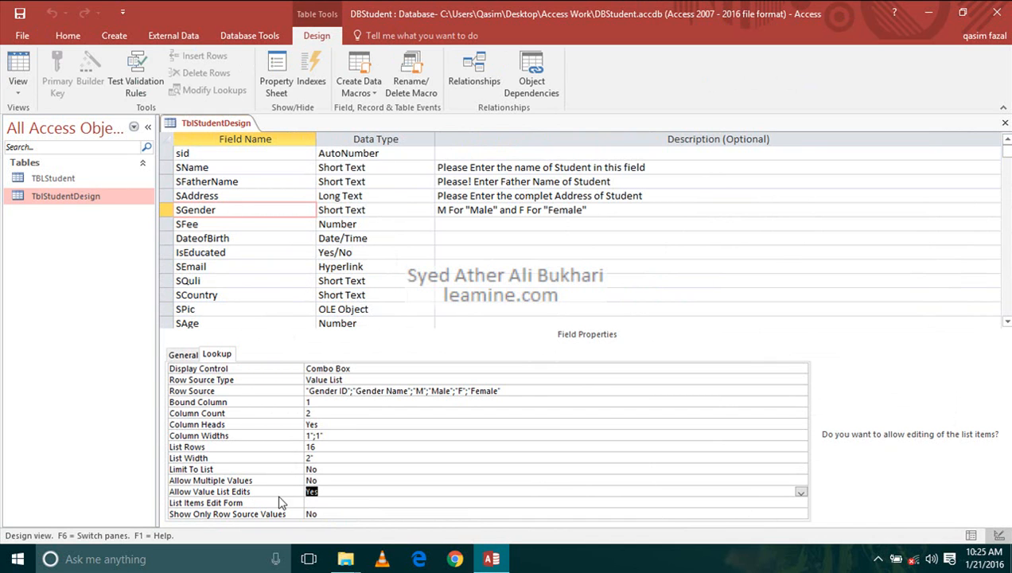
click(326, 493)
click(338, 493)
click(417, 211)
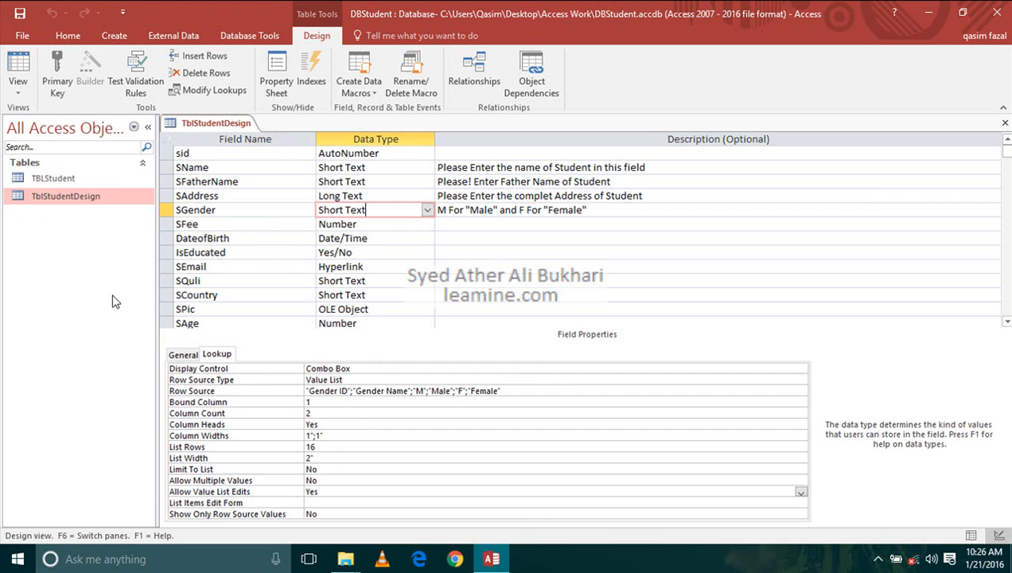
- Create a new table in Design view with a first field Cid of type AutoNumber
click(114, 36)
click(105, 81)
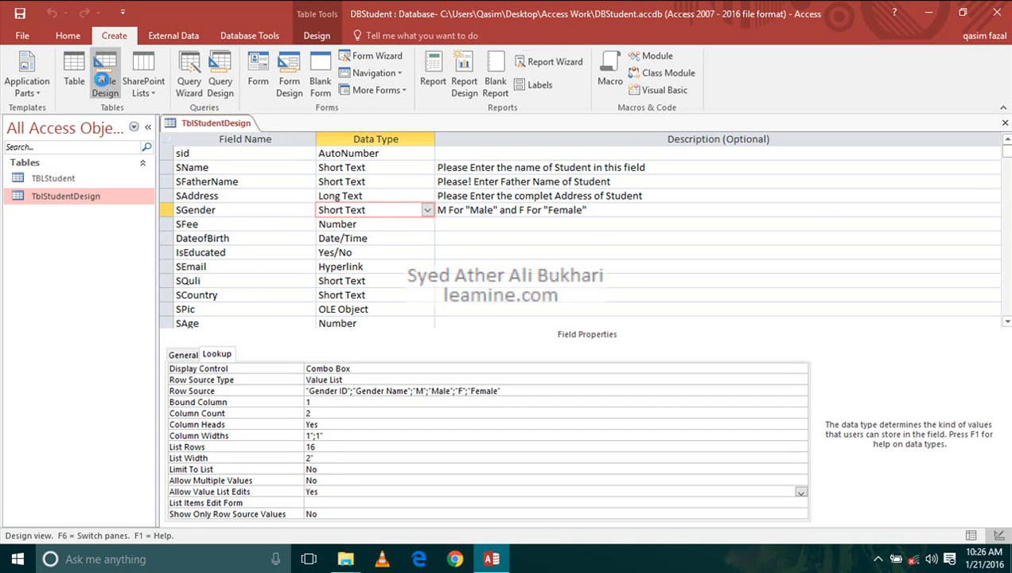
text(C)
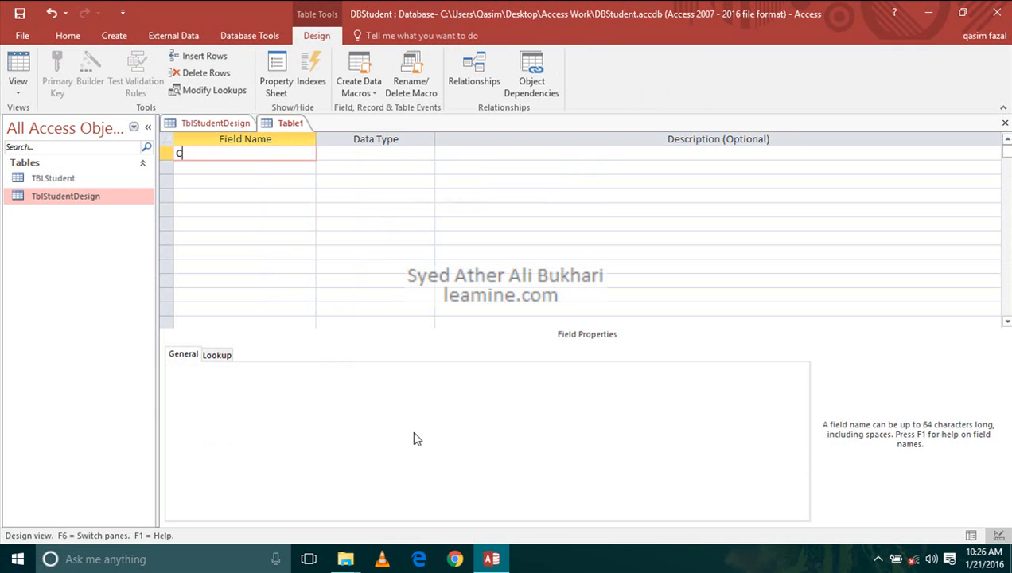
text(id)
key(Tab)
text(AutoNumber)
key(Tab)
- Add a CName field of type Short Text below Cid in the new table
key(Tab)
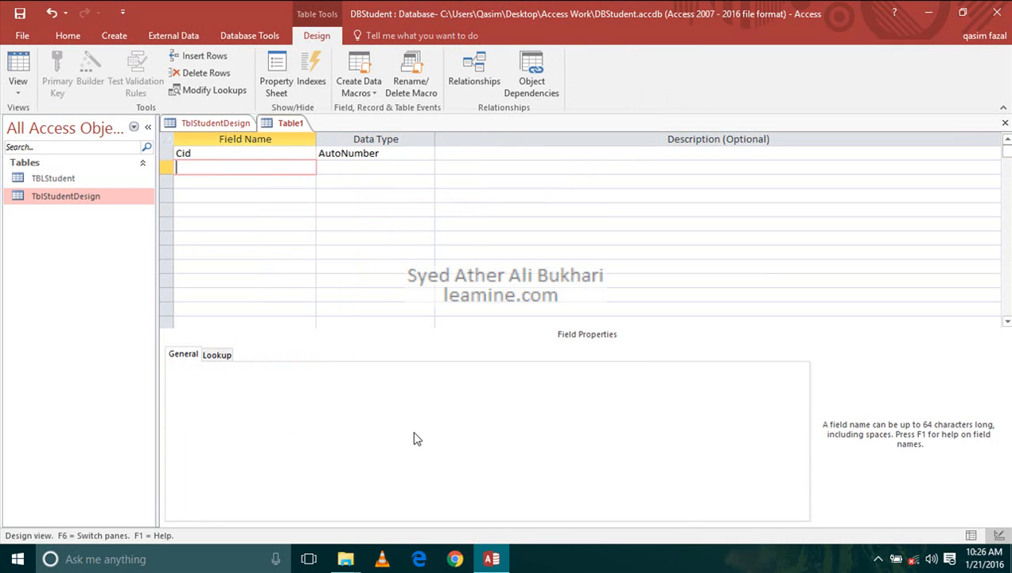
text(CName)
key(Tab)
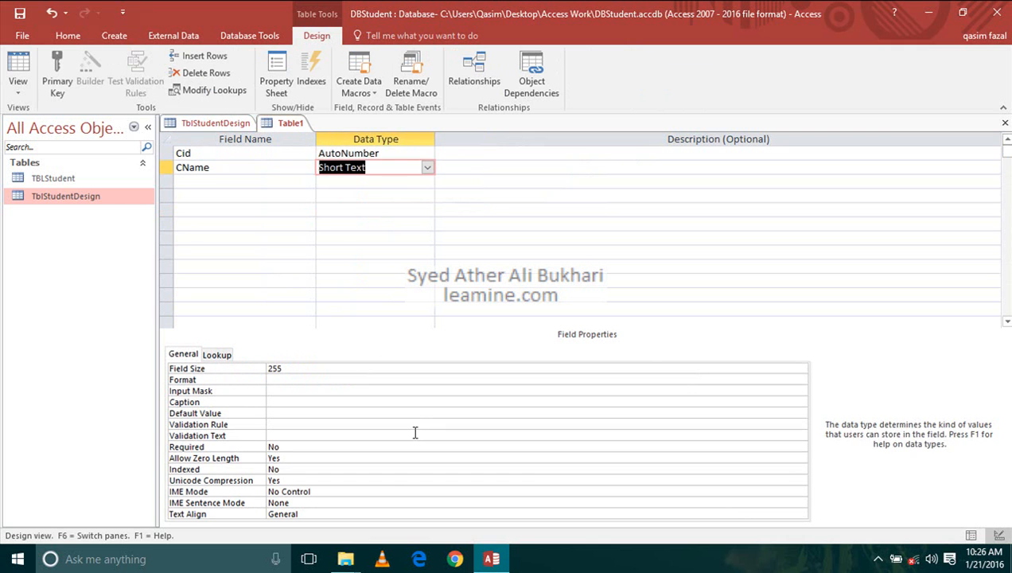
key(Tab)
- Add a CFee field of type Number below CName in the new table
key(Tab)
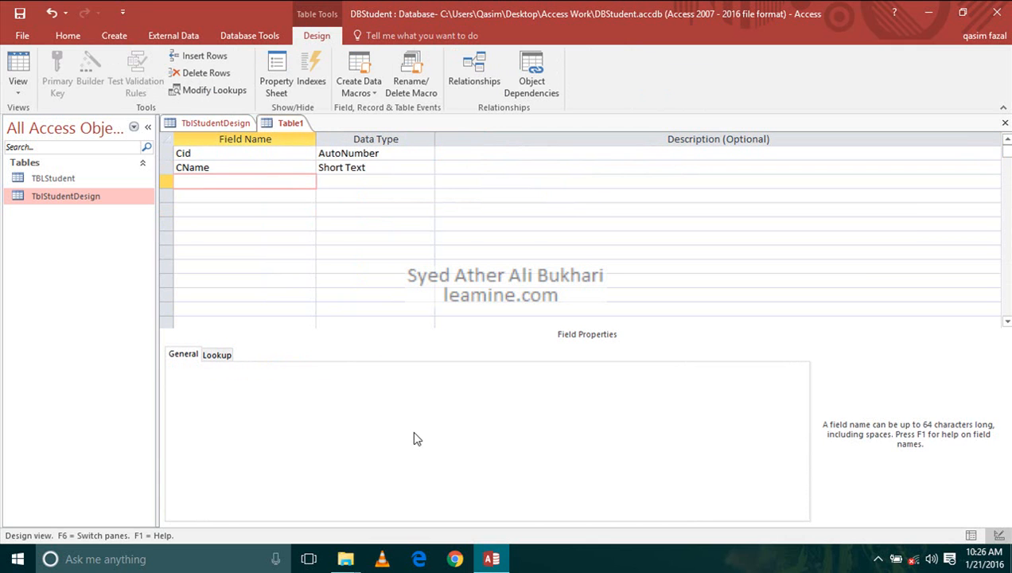
text(CFee)
key(Tab)
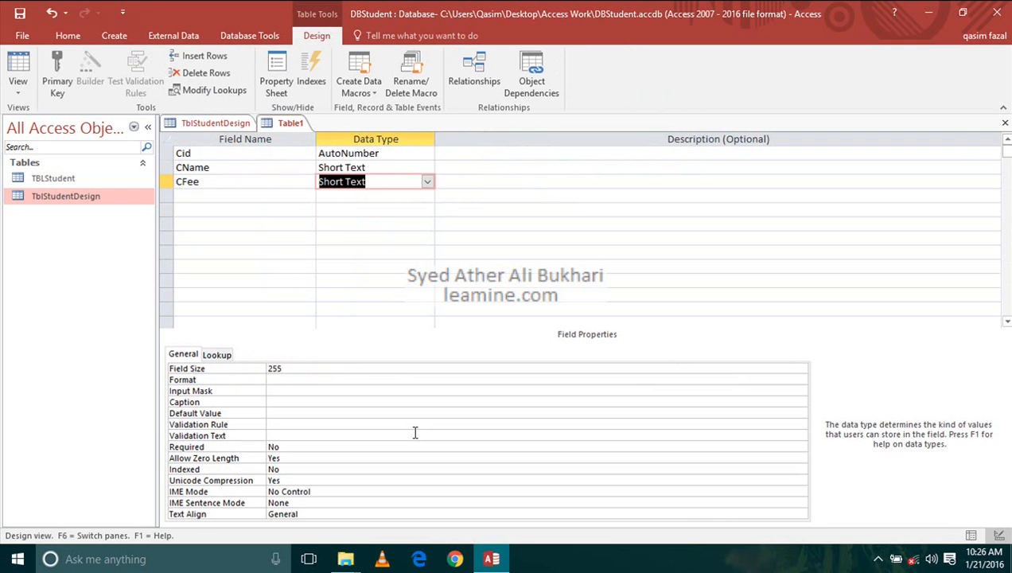
text(number)
- Add a CTeacherName field of type Short Text below CFee
key(Tab)
key(Tab)
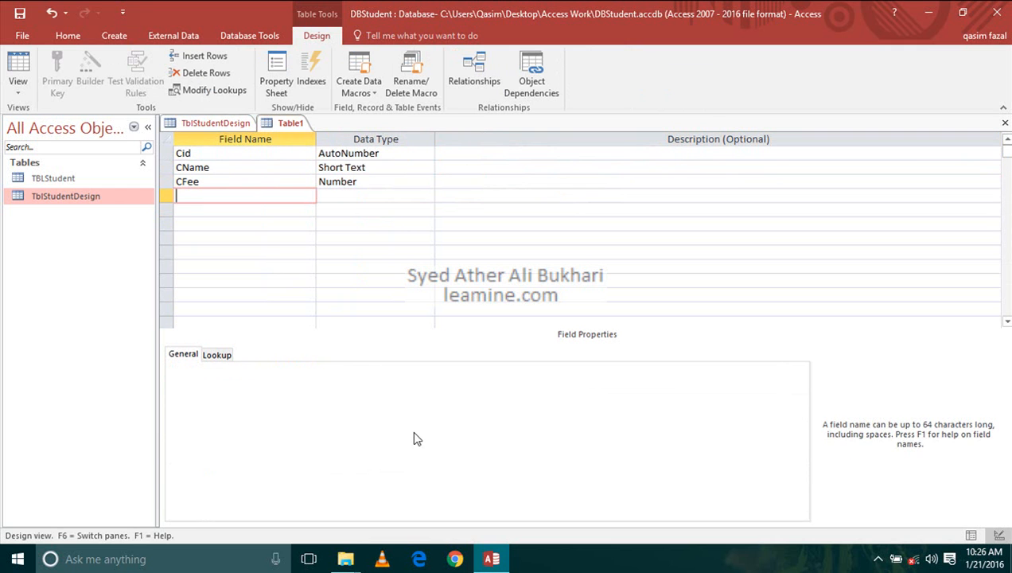
text(CTeacherName)
key(Tab)
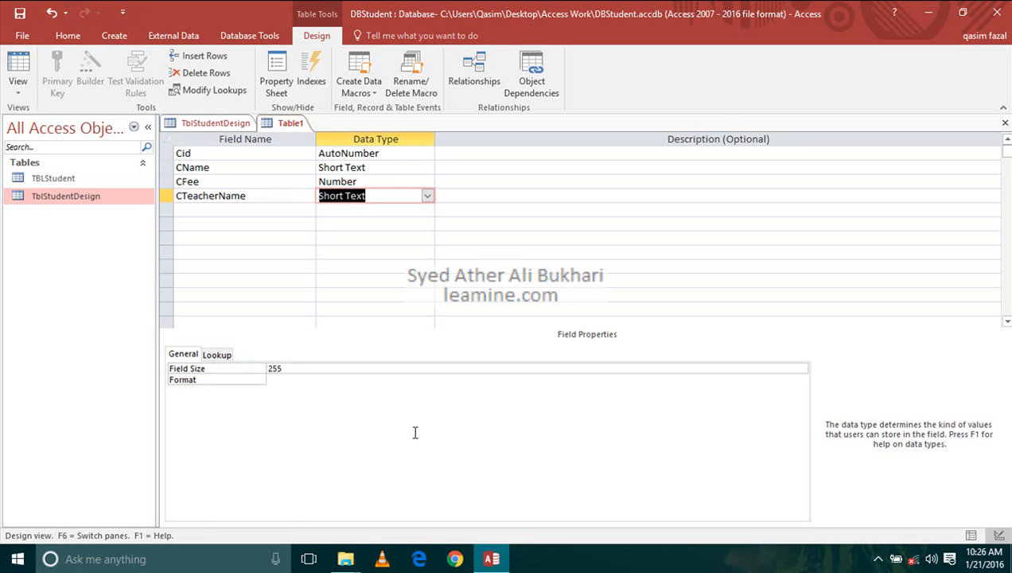
key(Tab)
key(Tab)
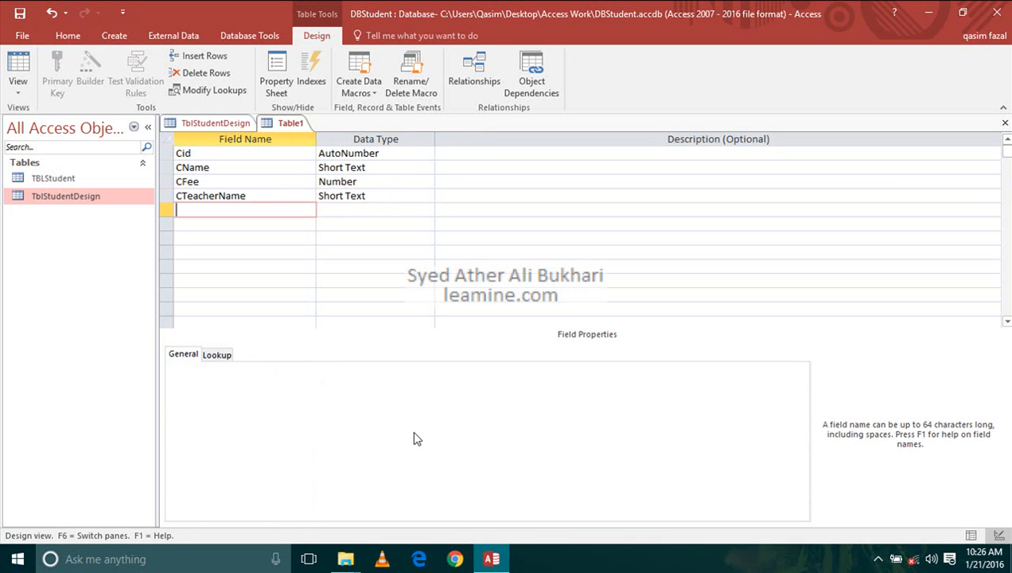
- Add an Others field of type Attachment below CTeacherName
text(Others)
key(Tab)
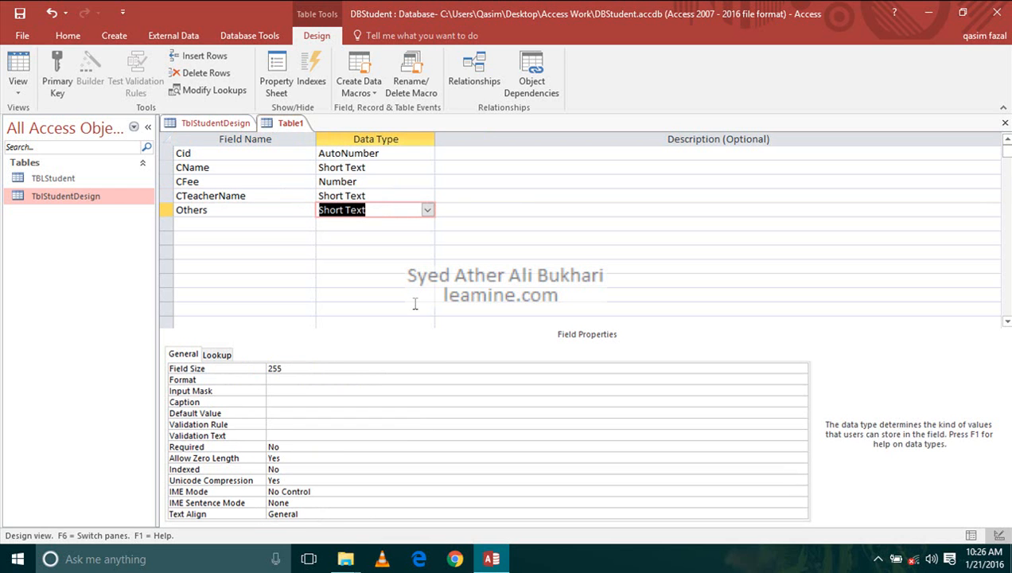
text(attachment)
click(285, 222)
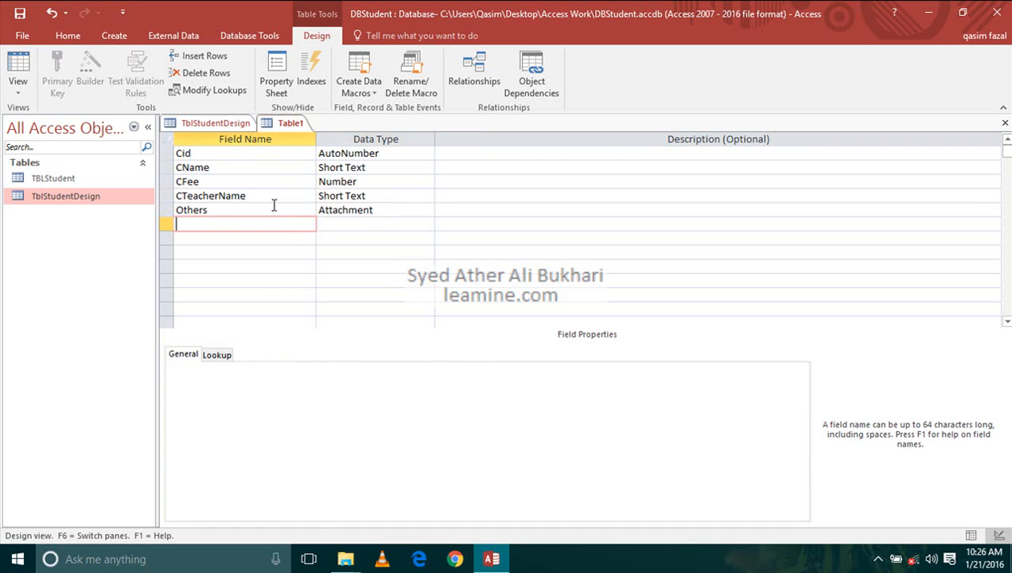
- Make Cid the primary key and save the new table as TblCourse
click(226, 156)
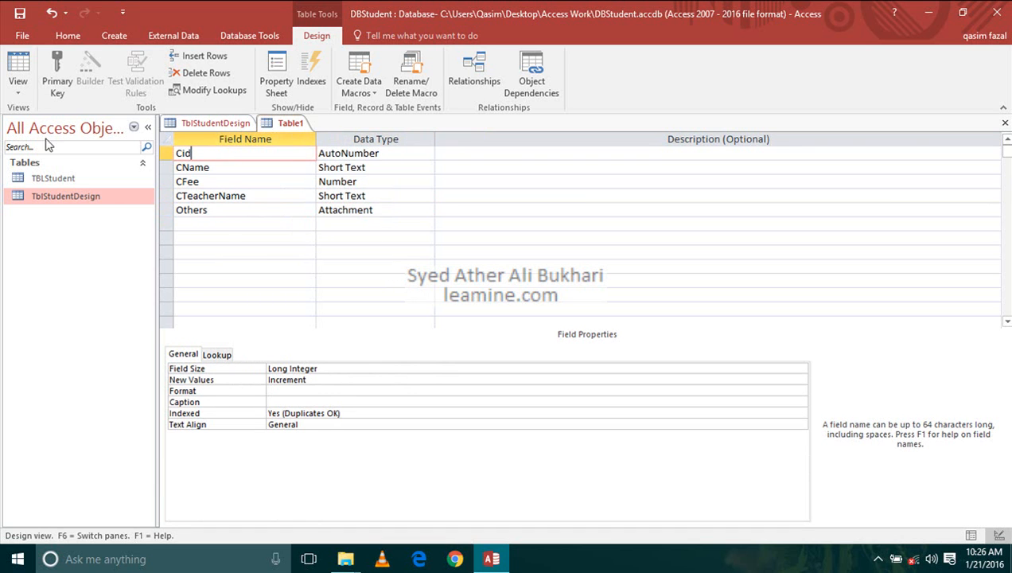
click(61, 80)
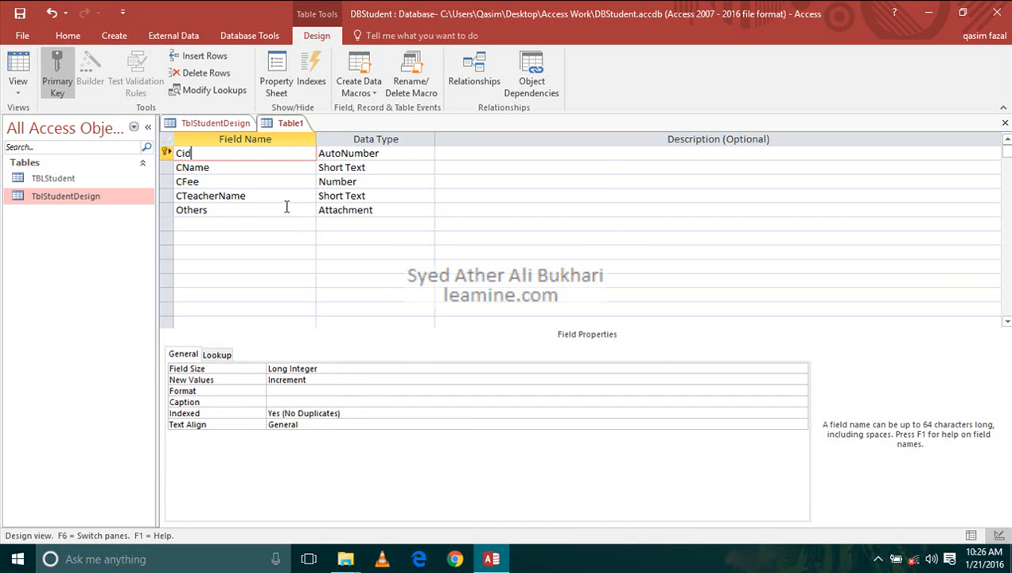
key(ctrl+s)
text(T)
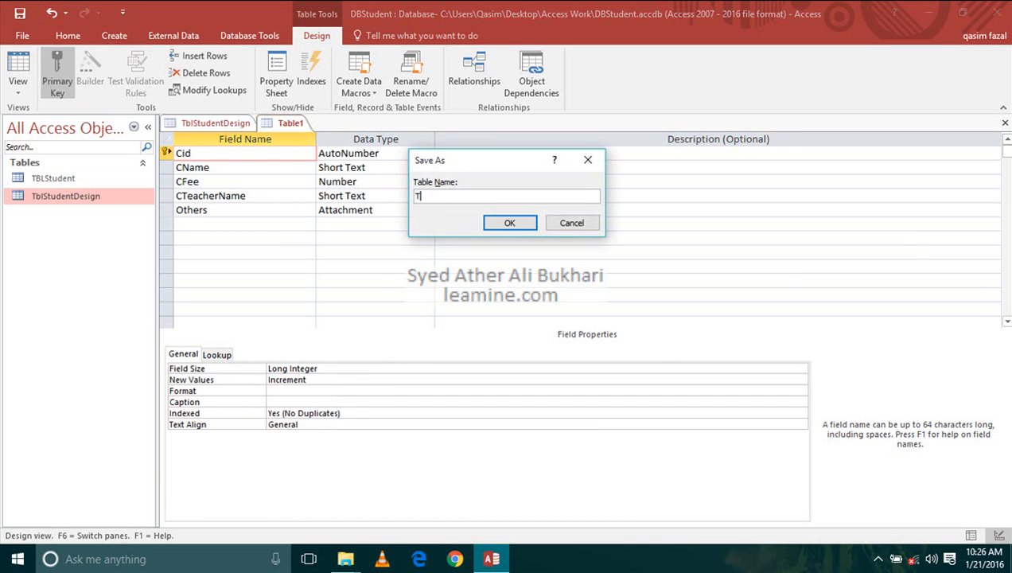
text(blCourse)
click(521, 223)
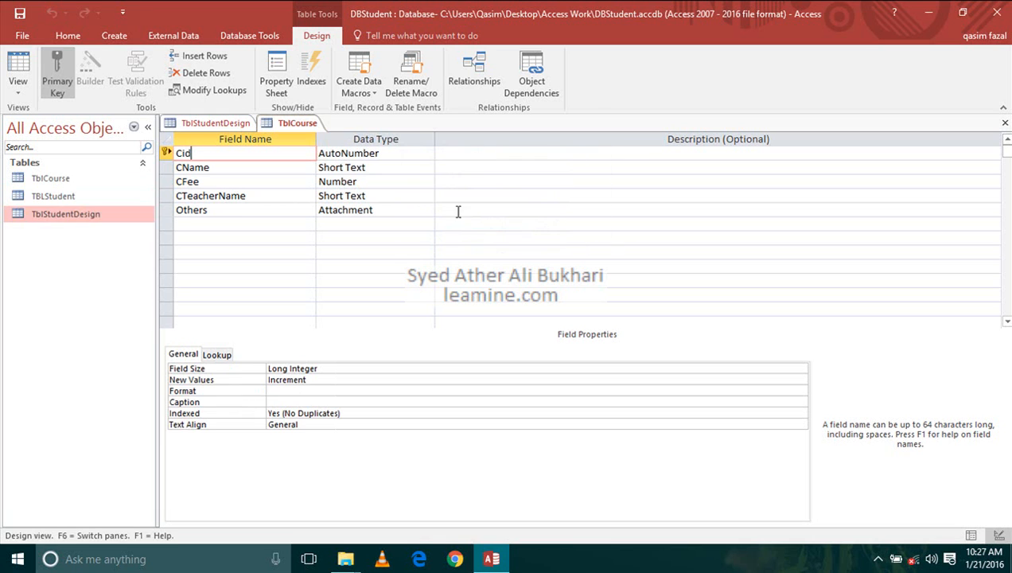
- Switch to the TblStudentDesign table's design and go to its SAddress field
click(56, 180)
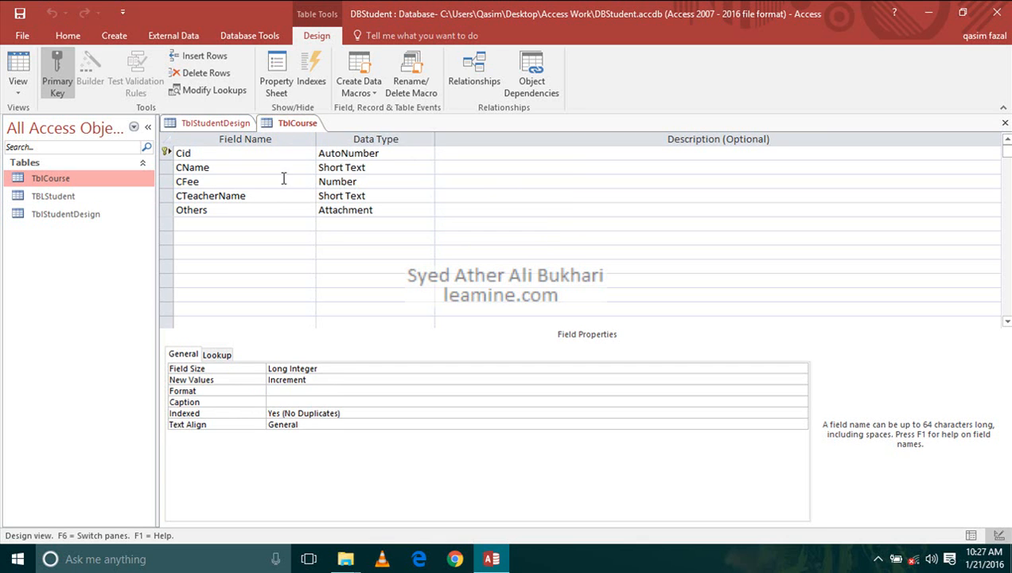
click(232, 124)
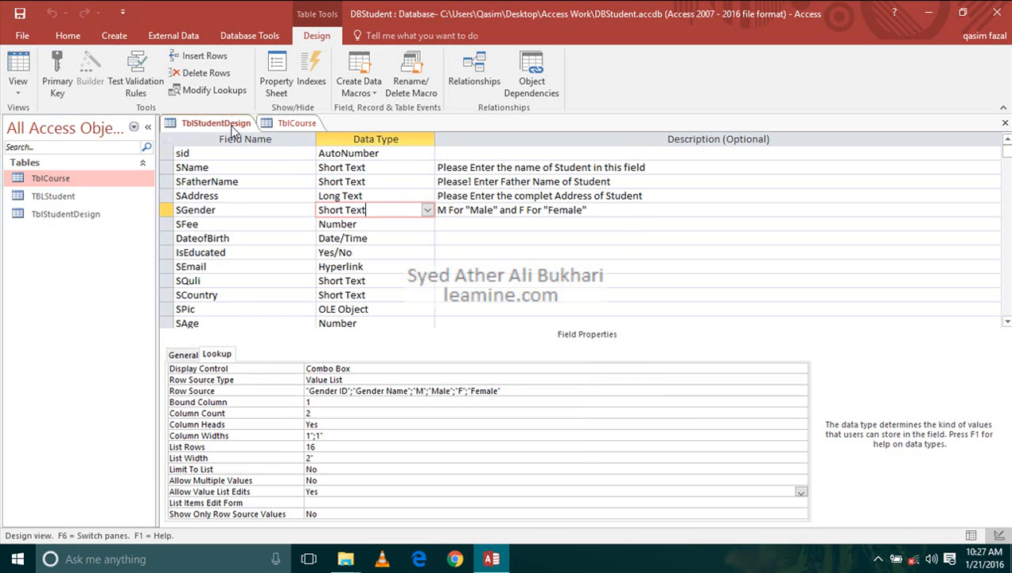
click(232, 196)
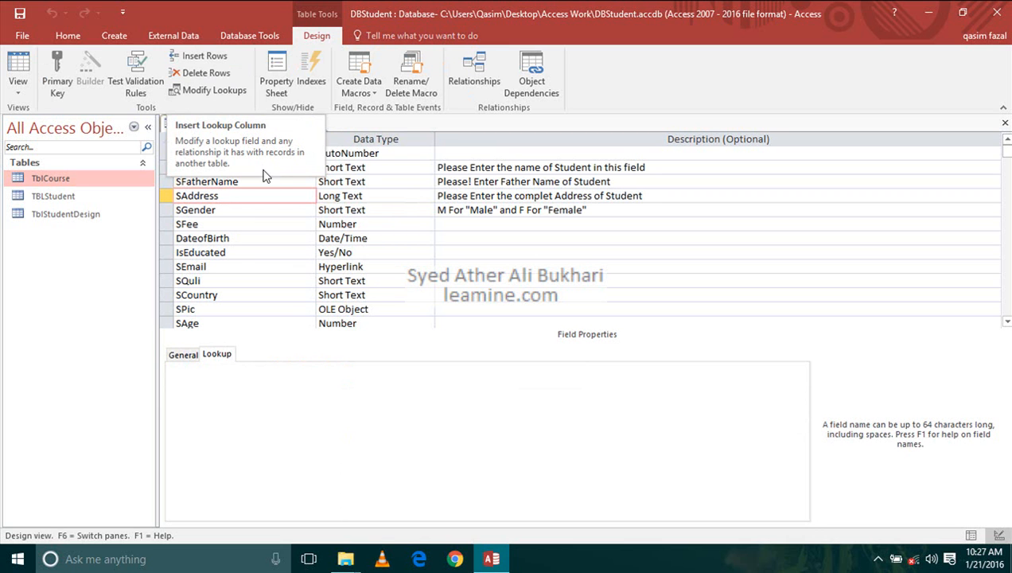
click(270, 210)
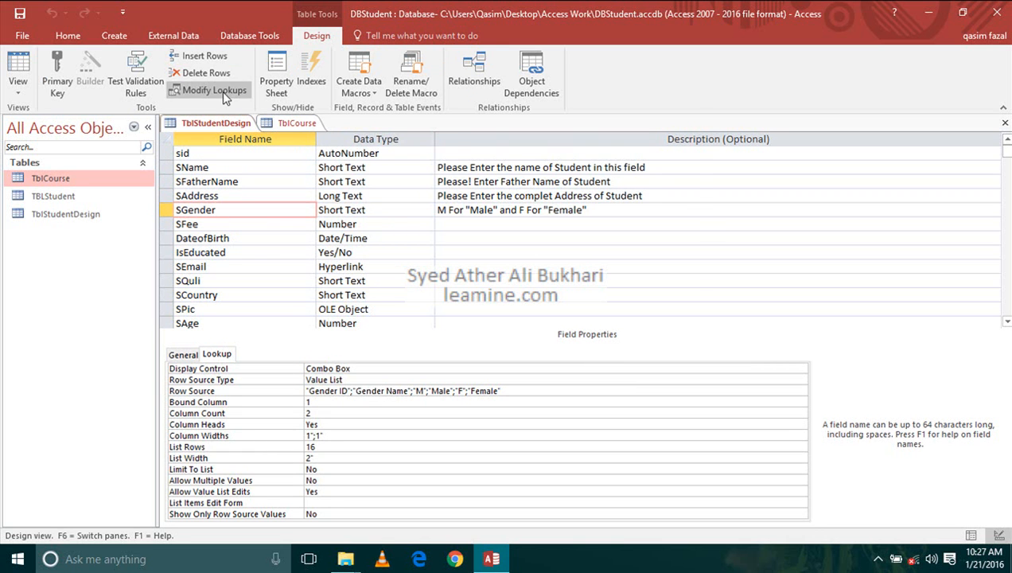
click(216, 90)
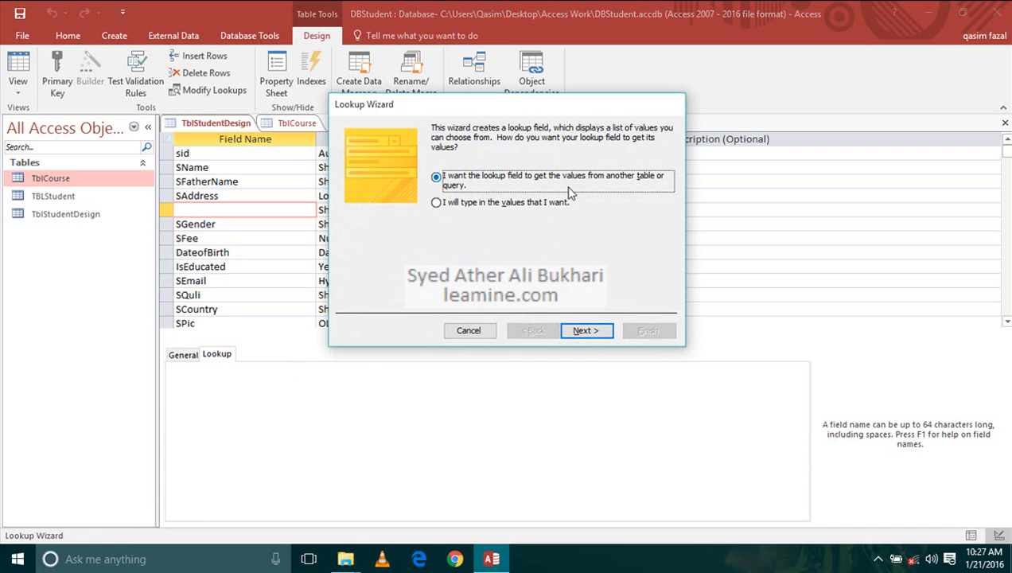
key(Escape)
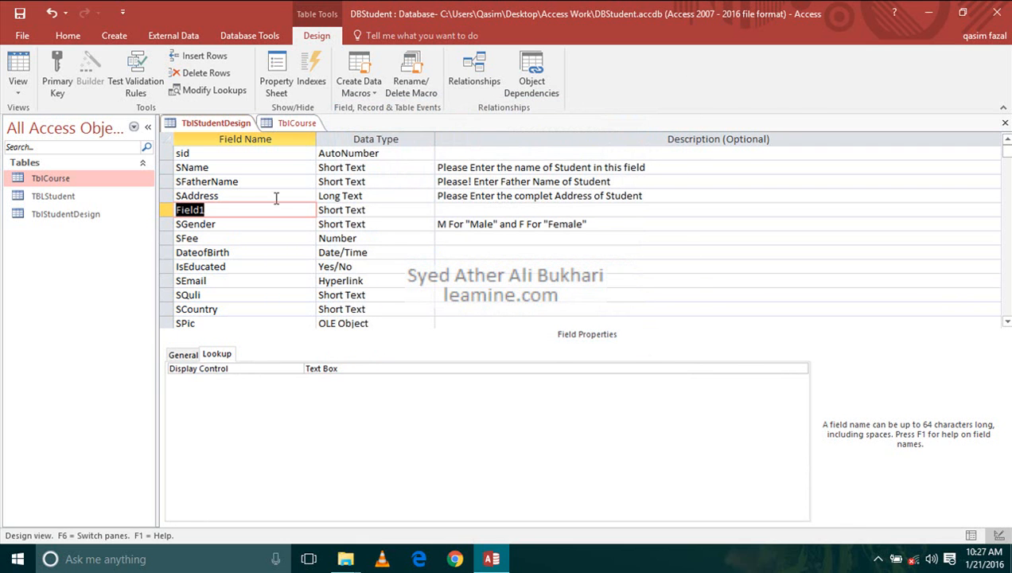
key(ctrl+z)
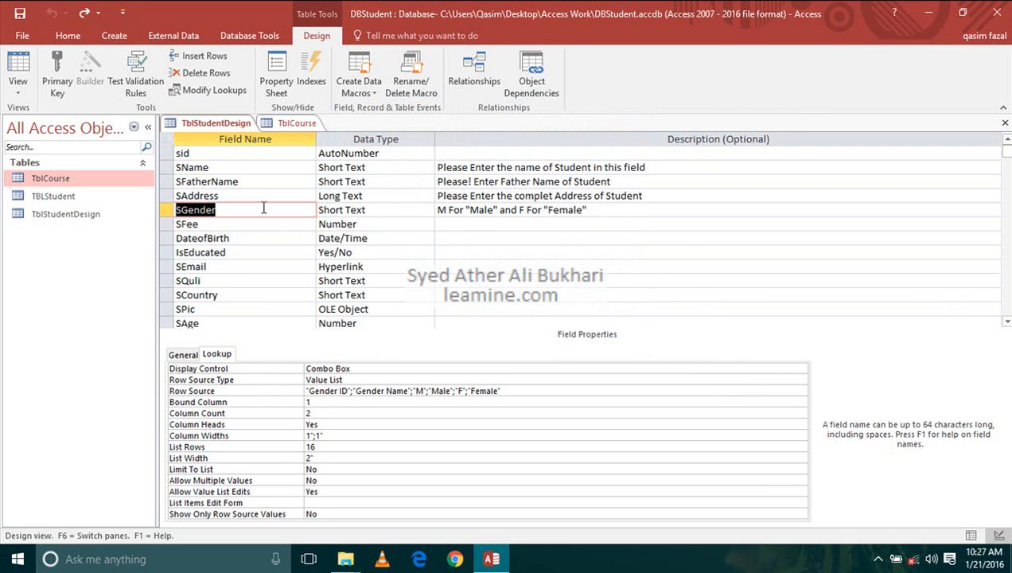
- Insert a new field cid of type Number between SAddress and SGender in TblStudentDesign
click(168, 210)
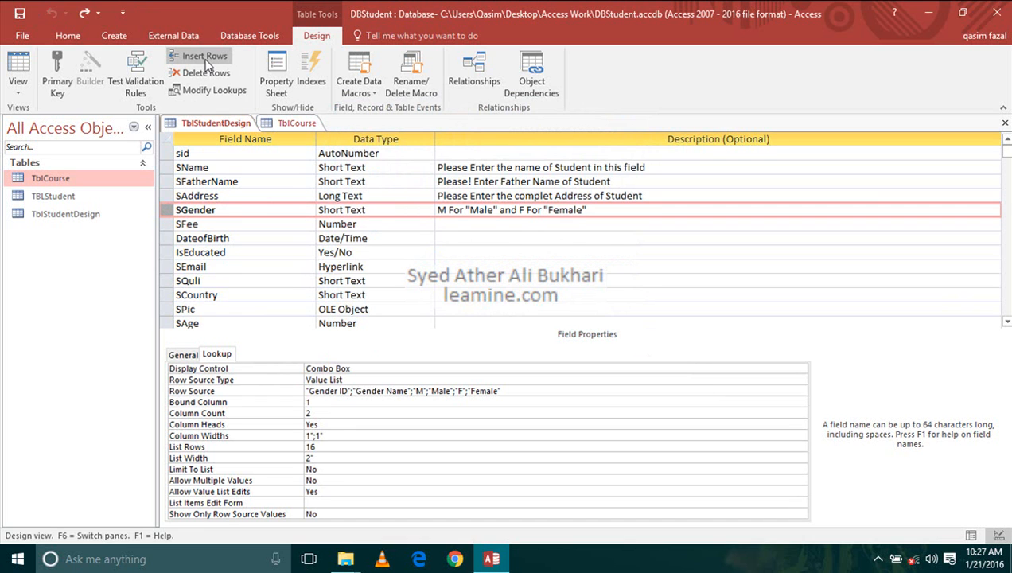
click(205, 57)
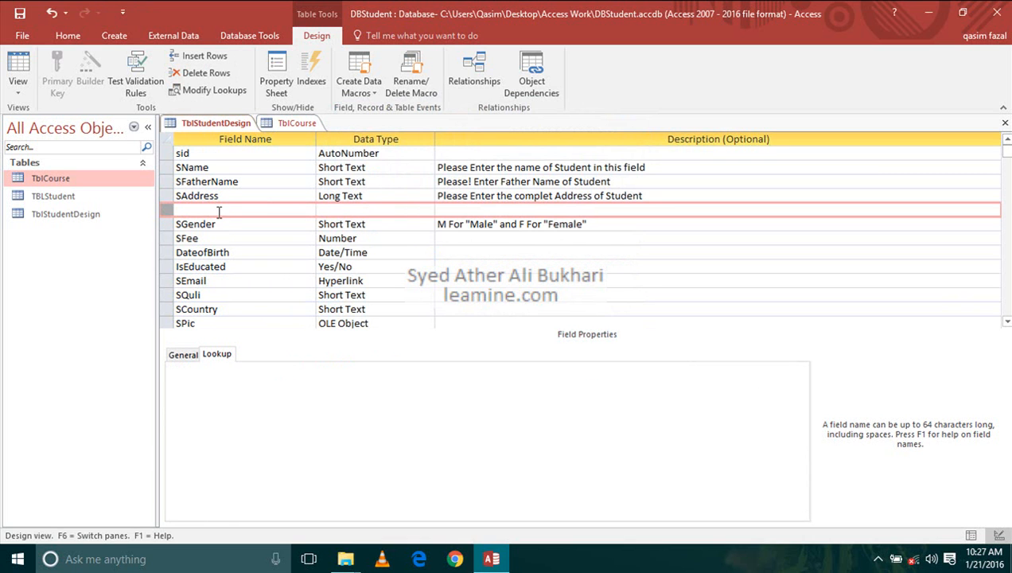
click(219, 210)
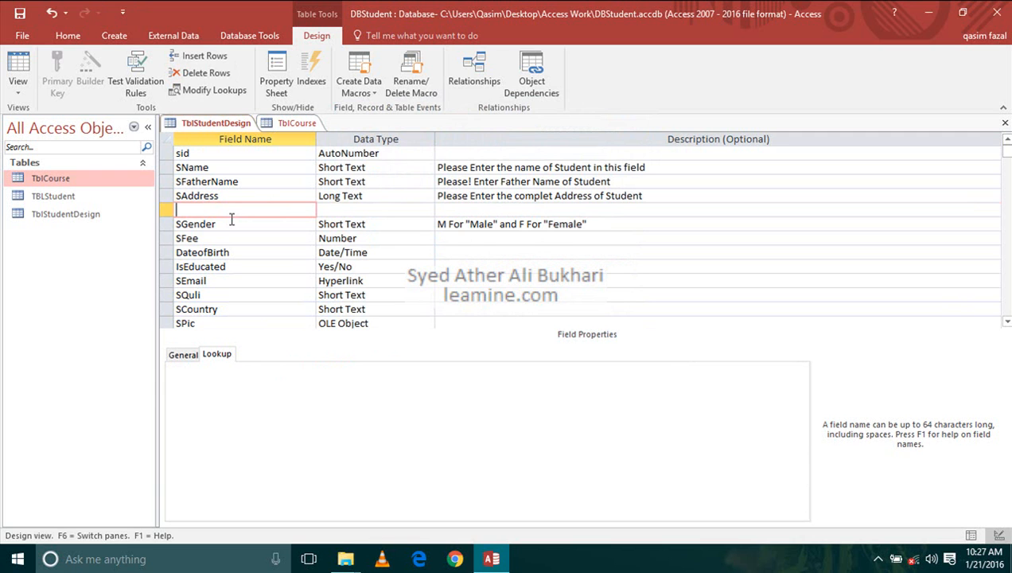
text(cid)
key(Tab)
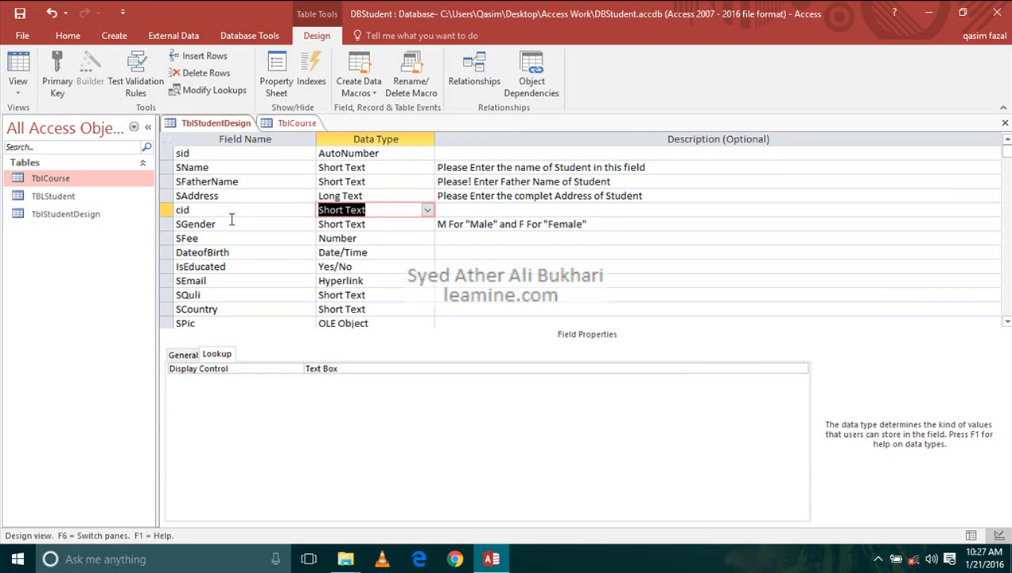
text(n)
click(242, 229)
click(385, 212)
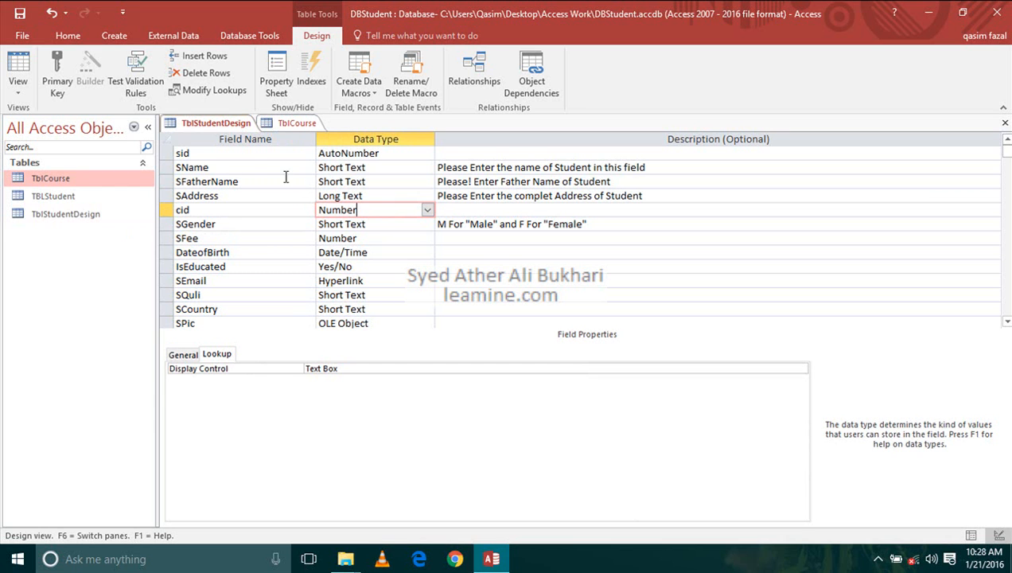
- Make sid the primary key of TblStudentDesign
click(241, 156)
click(58, 79)
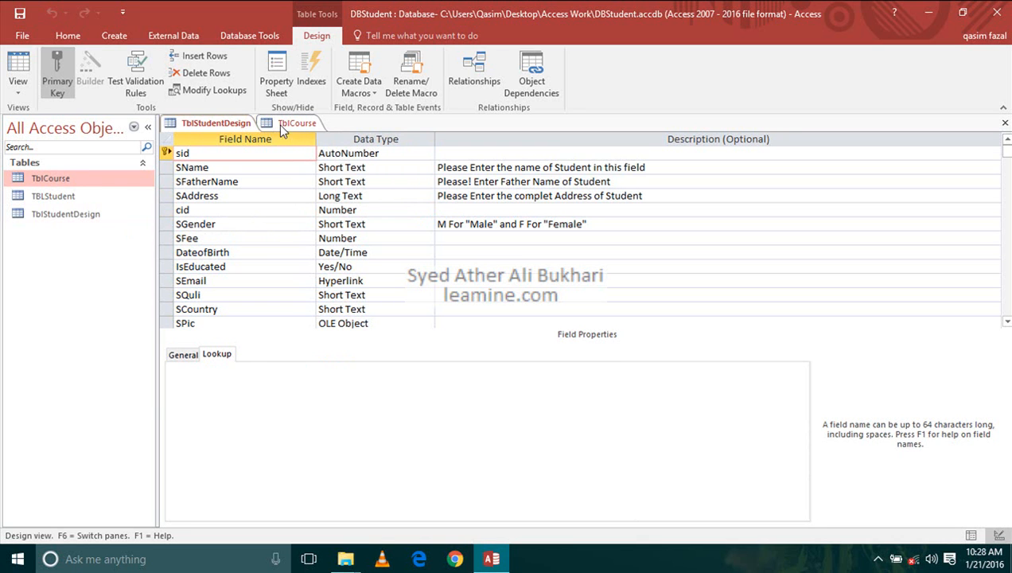
- Compare the fields and primary keys of TblStudentDesign and TblCourse in Design view, ending on TblCourse
click(189, 124)
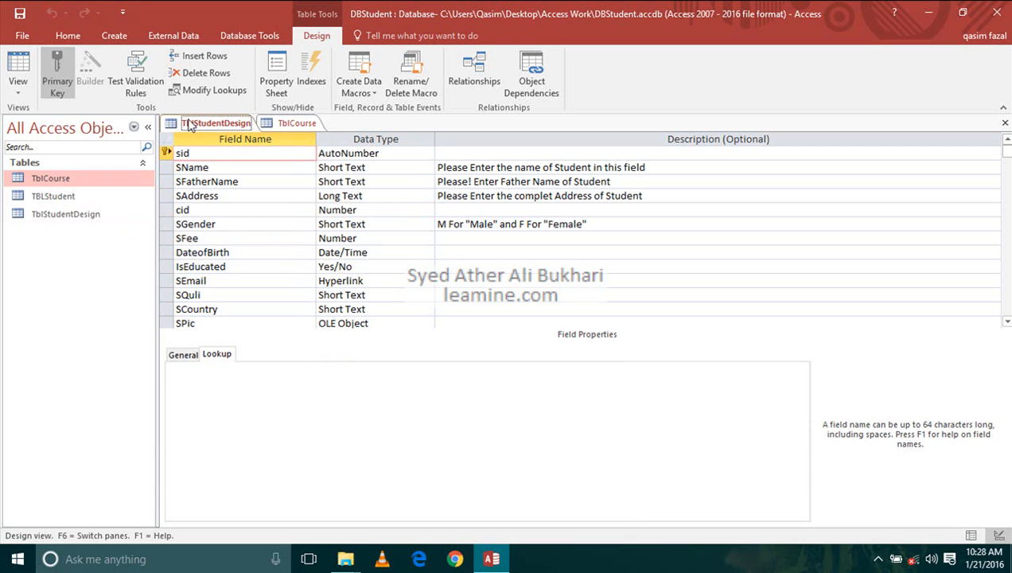
click(277, 124)
click(250, 126)
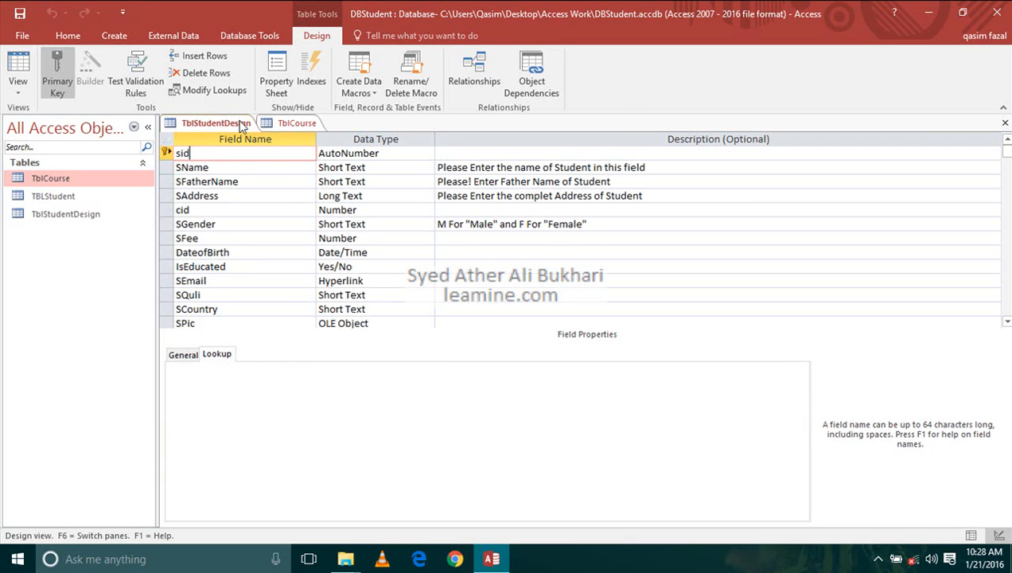
click(280, 127)
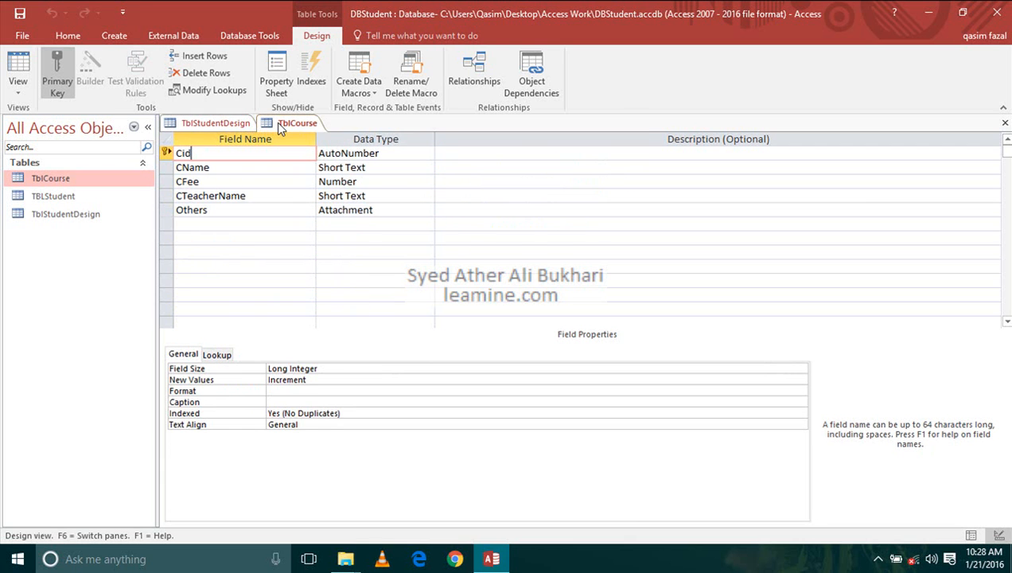
click(208, 125)
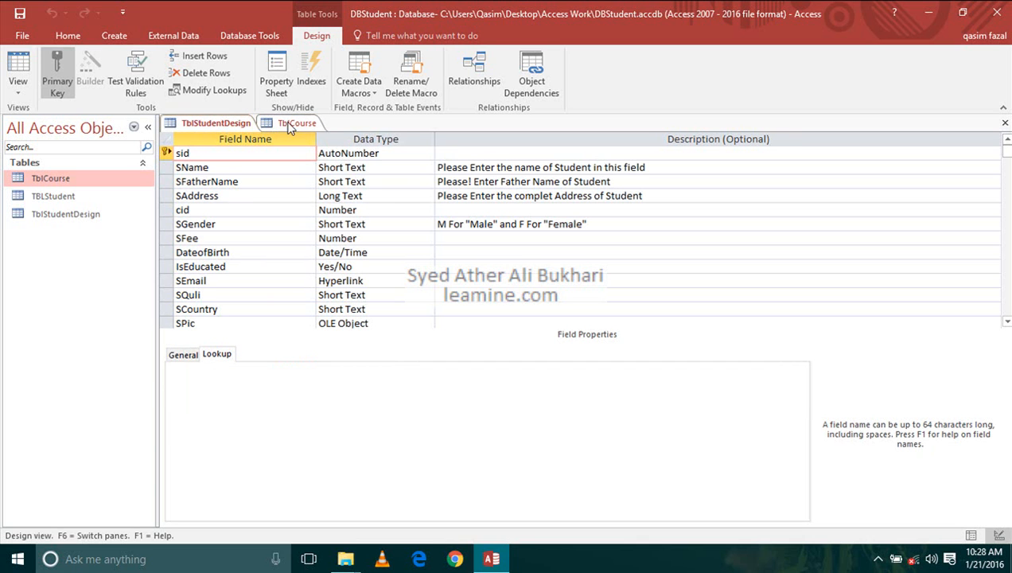
click(261, 128)
click(215, 123)
click(291, 124)
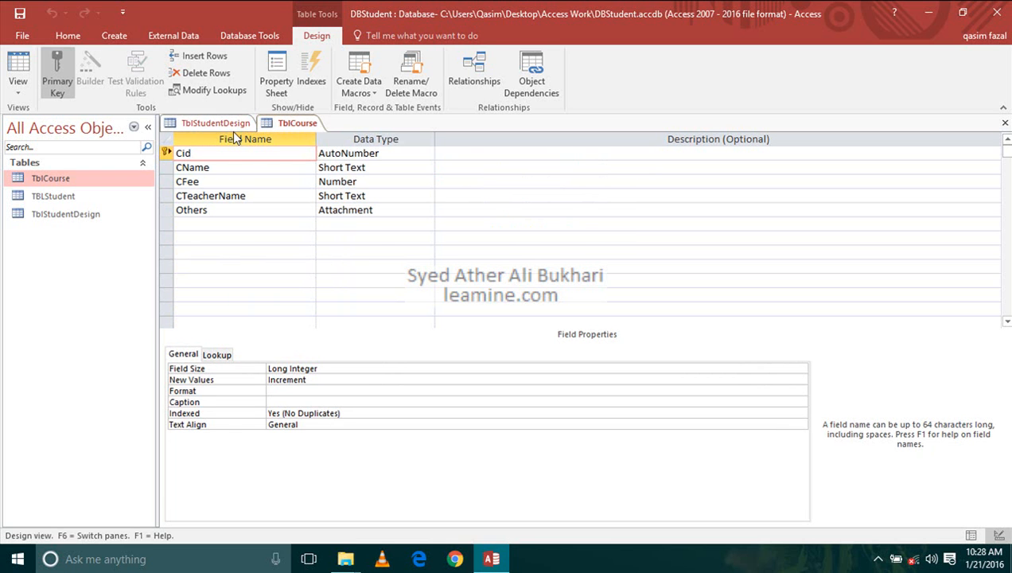
- In TblCourse's Datasheet view, add five records with the CName values First, Second, Third, Fourth and Fifth
click(33, 65)
click(269, 156)
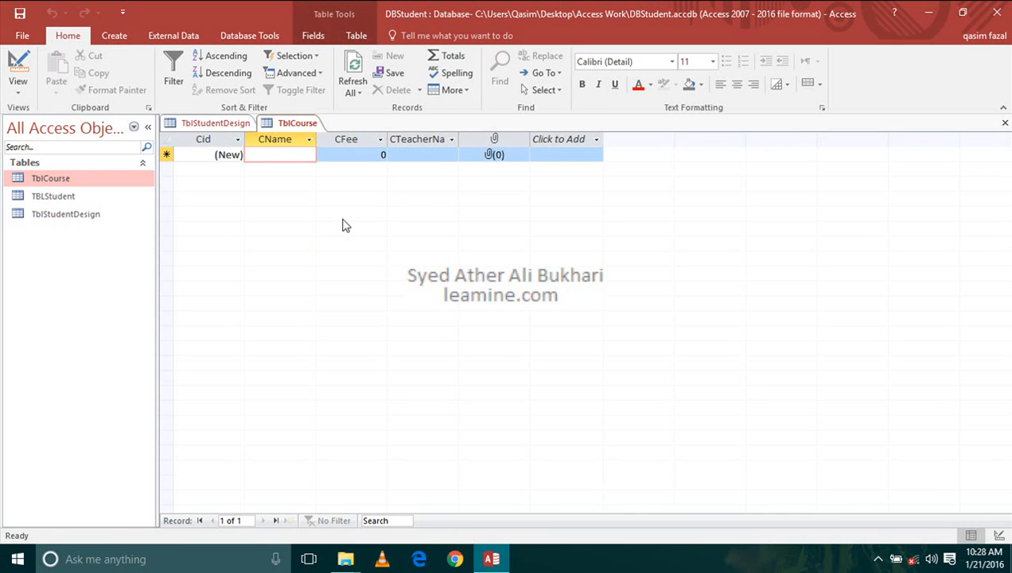
text(First)
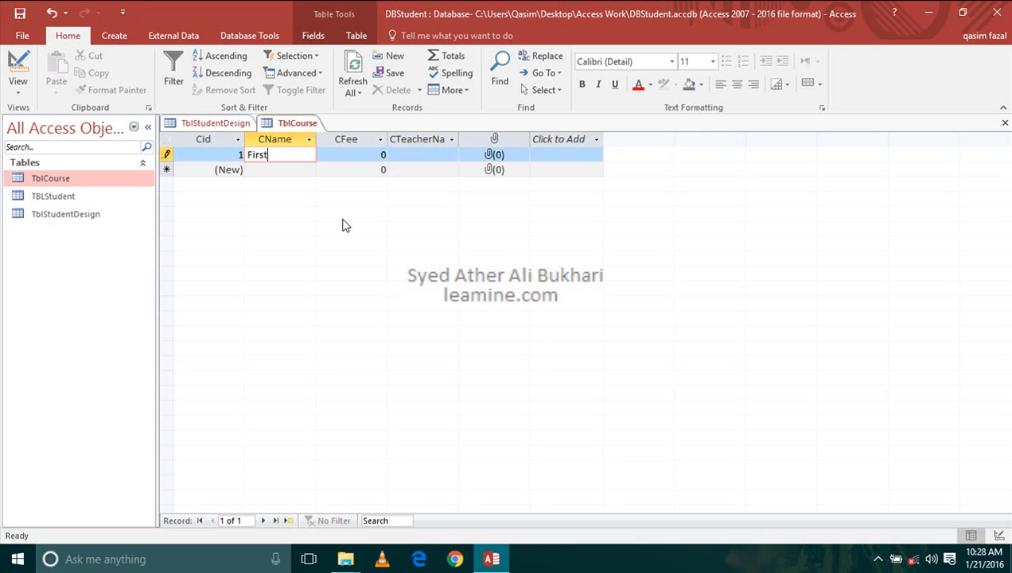
key(Down)
text(Second)
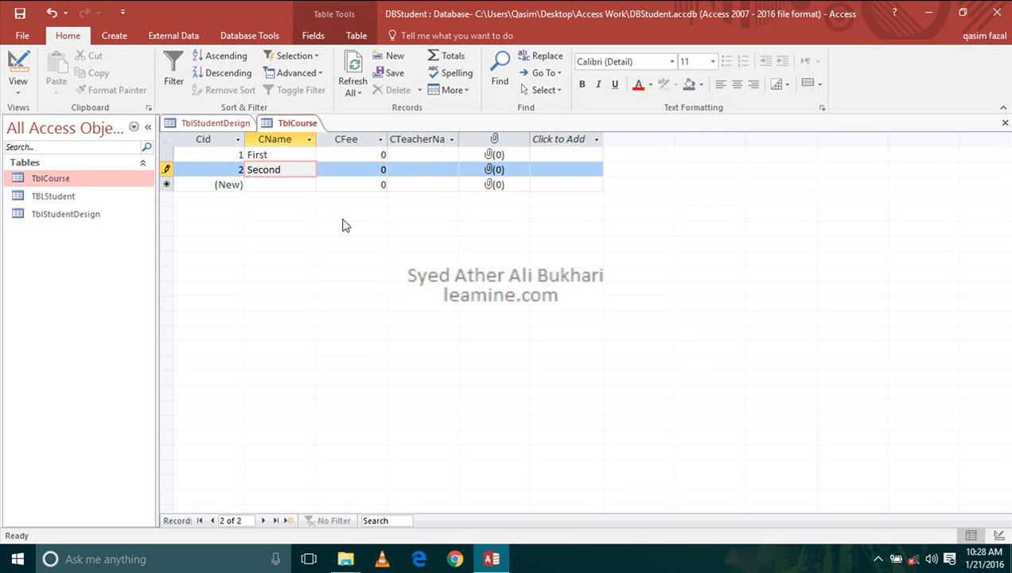
key(Down)
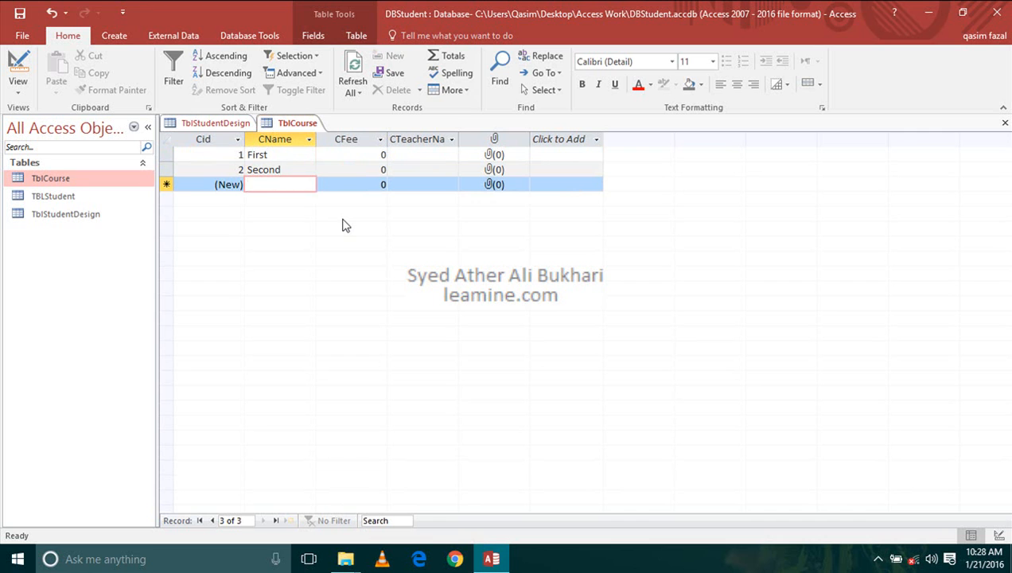
text(Third)
key(Down)
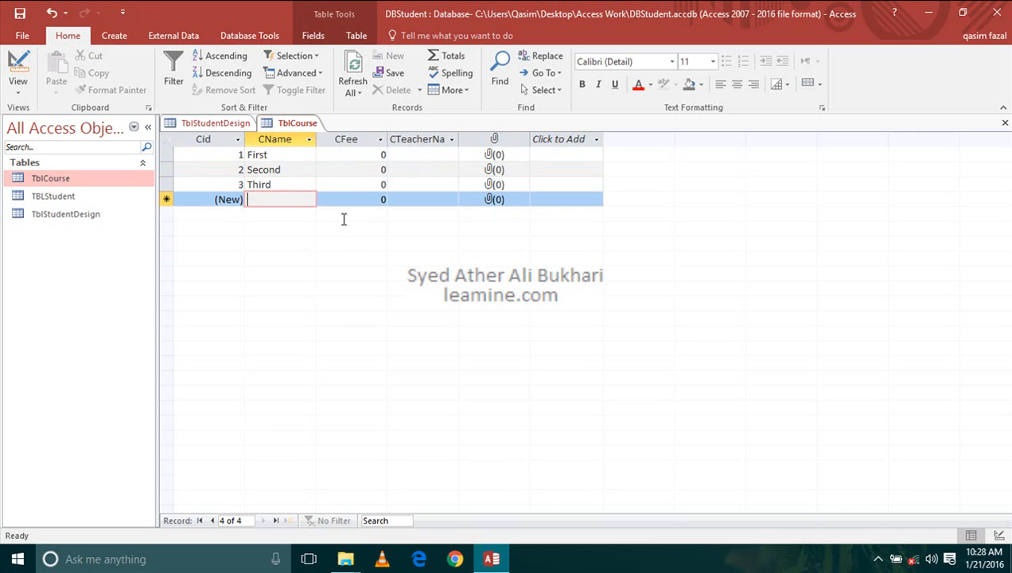
text(Fourth)
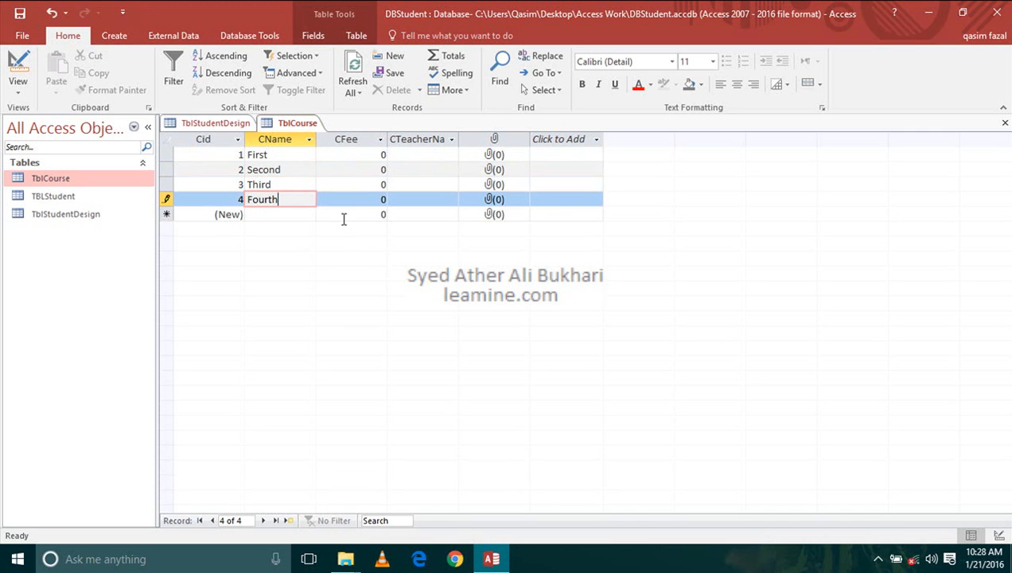
key(Right)
key(Left)
key(Down)
text(Fi)
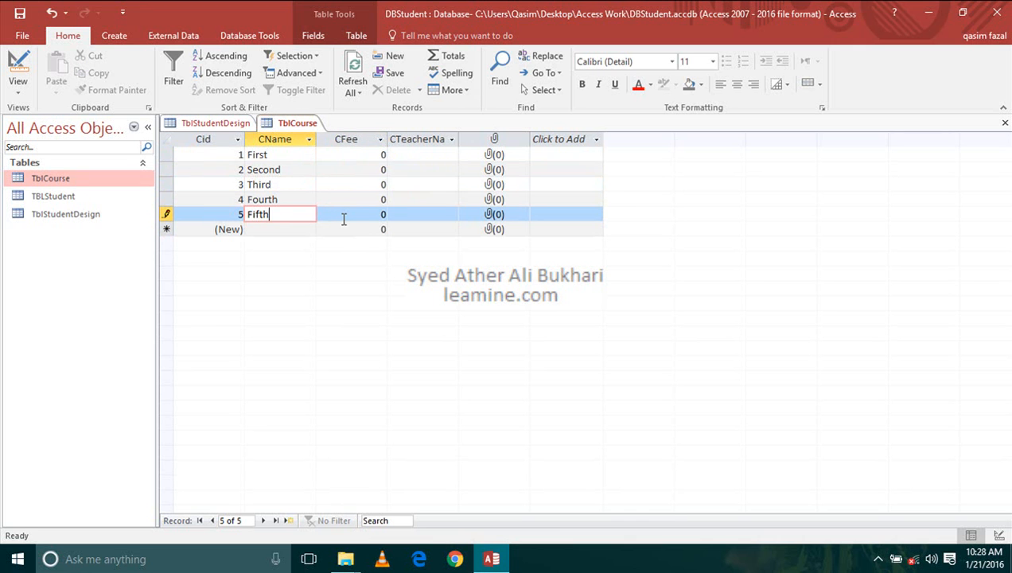
key(Down)
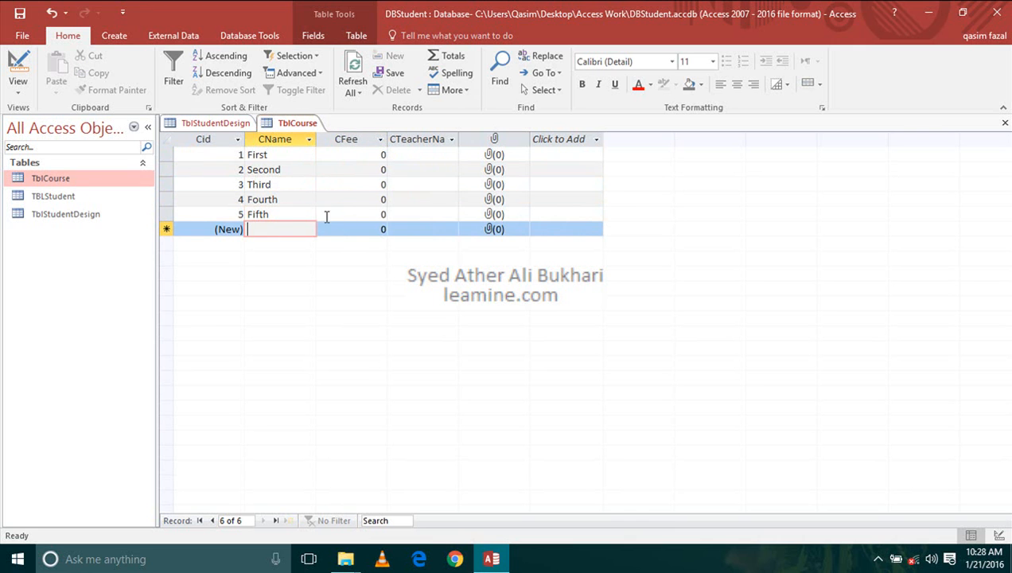
- In TblCourse, enter the CFee values 2000, 2000, 2500, 3000 and 4000 for the records First through Fifth
click(371, 153)
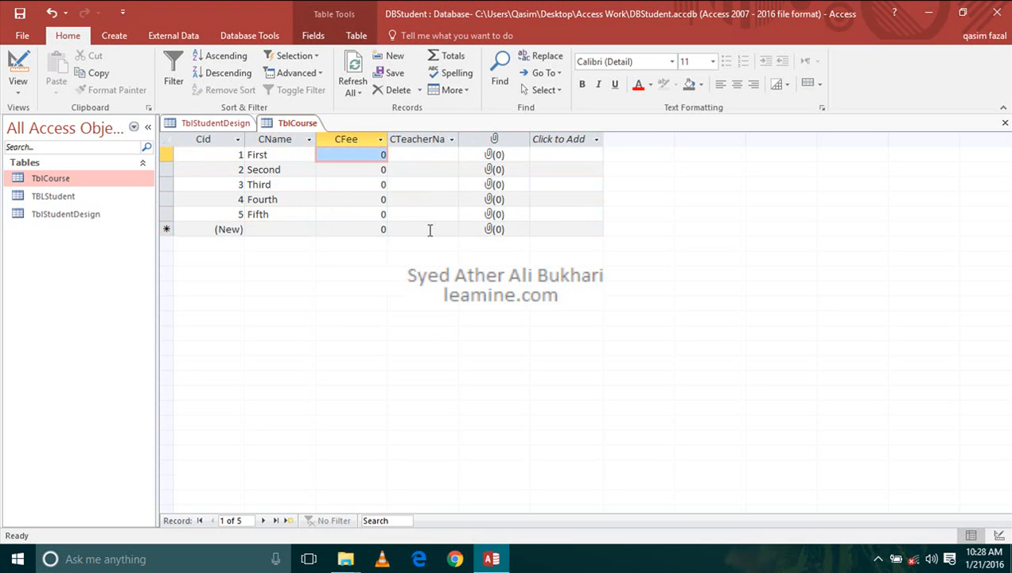
text(2000)
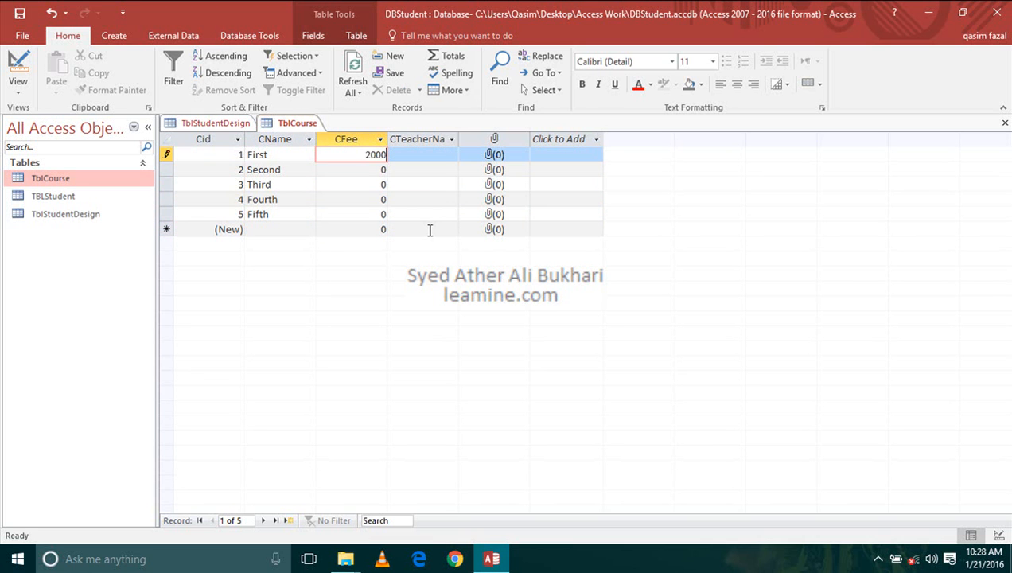
key(Down)
text(200)
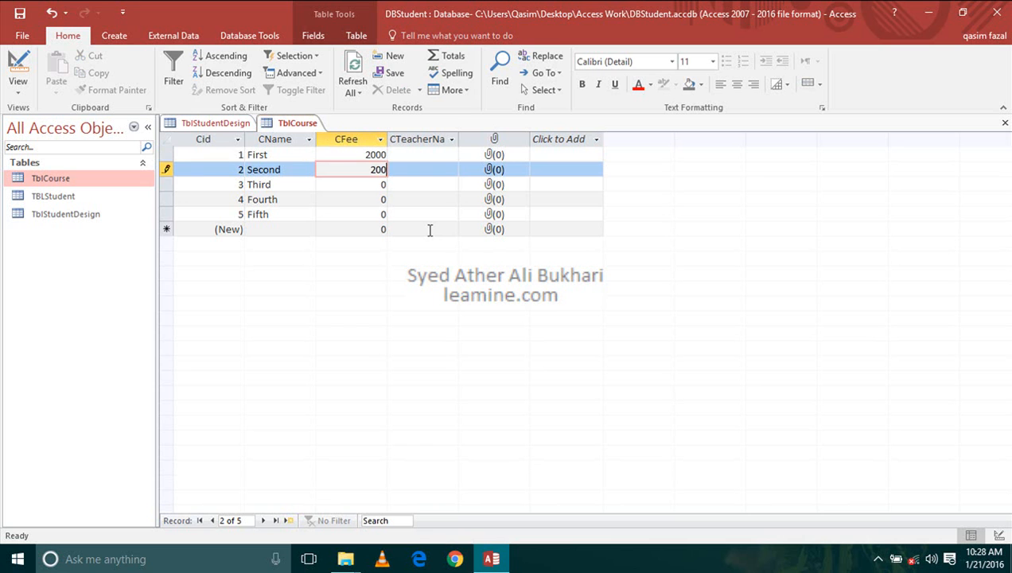
key(Down)
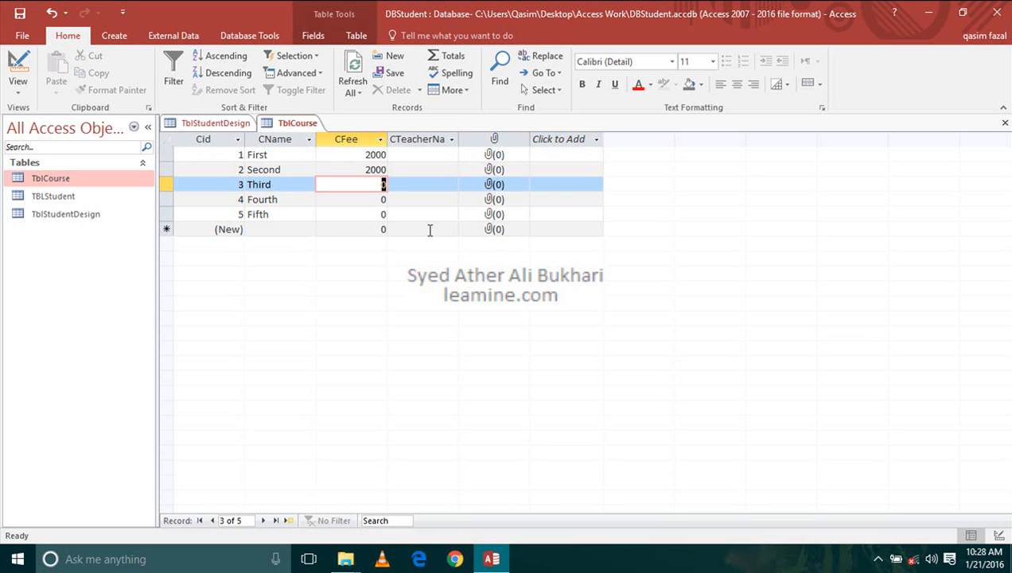
text(2500)
key(Down)
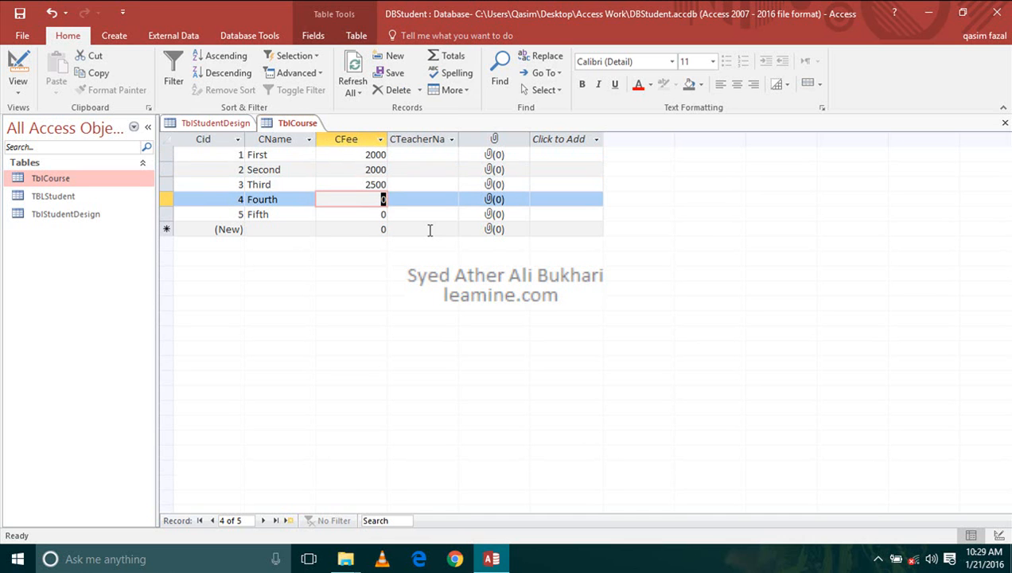
text(3000)
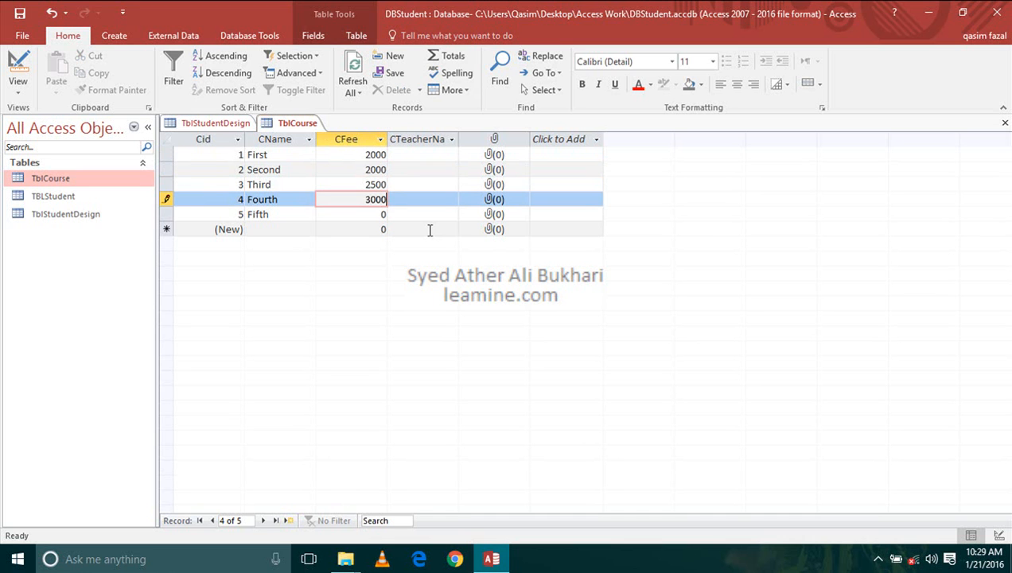
key(Down)
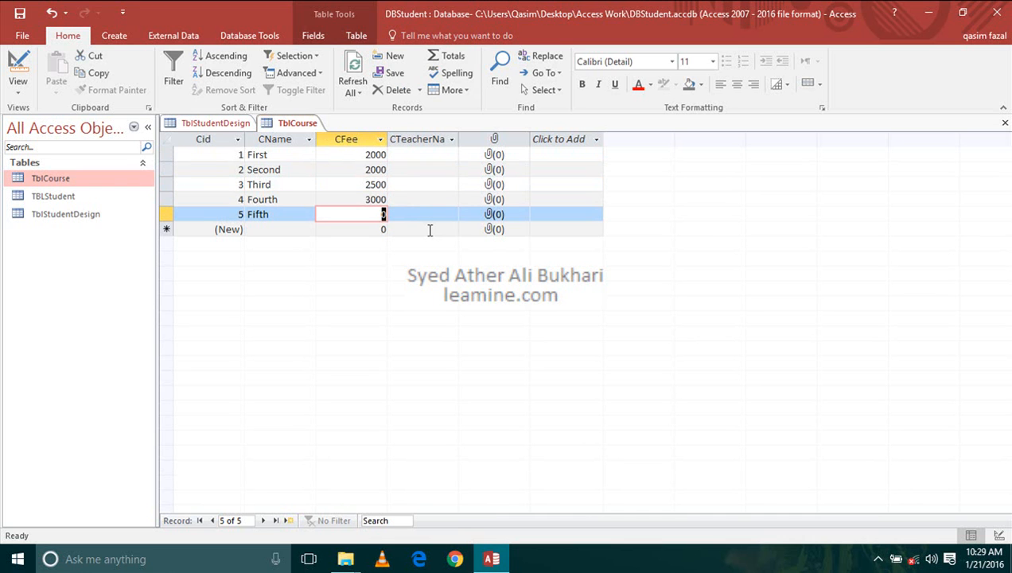
text(4000)
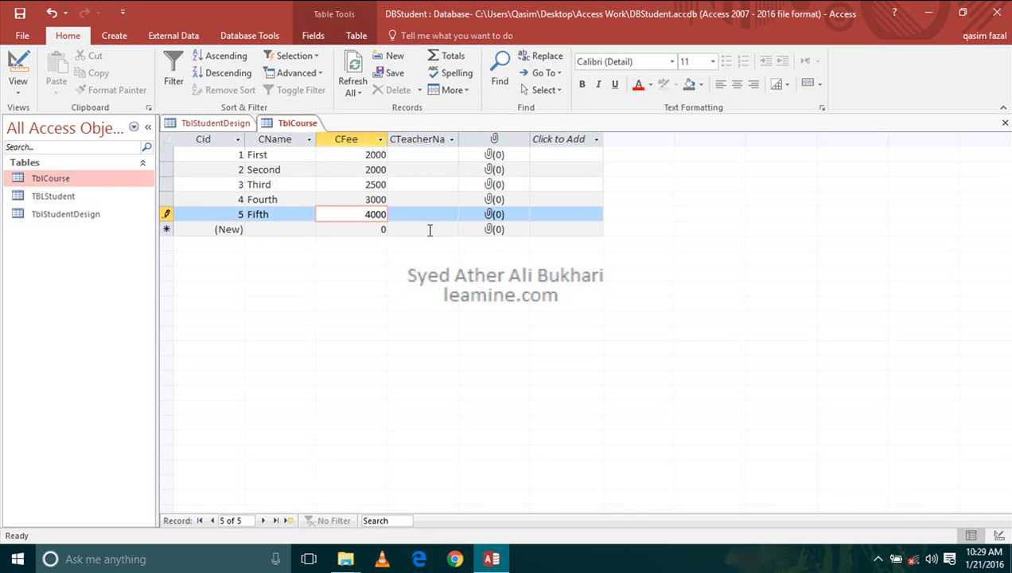
key(Down)
- Fill the CTeacherName column with a, b, c, d and e for the five courses, and close TblCourse
key(Tab)
key(Up)
key(Up)
key(Up)
key(Up)
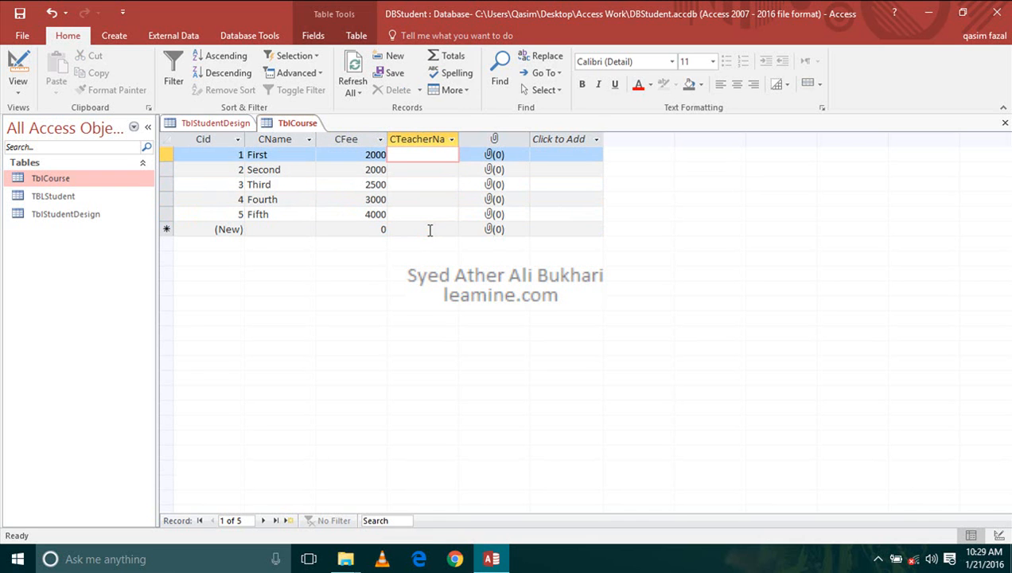
text(a)
key(Down)
text(b)
key(Down)
text(c)
key(Down)
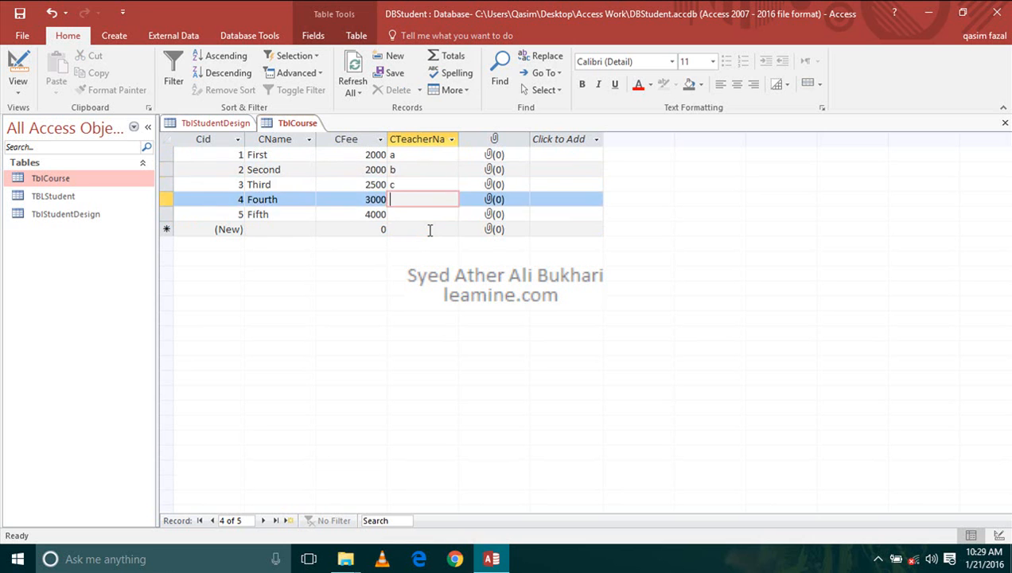
text(d)
key(Down)
text(e)
key(Tab)
key(Up)
key(Up)
key(Up)
key(Up)
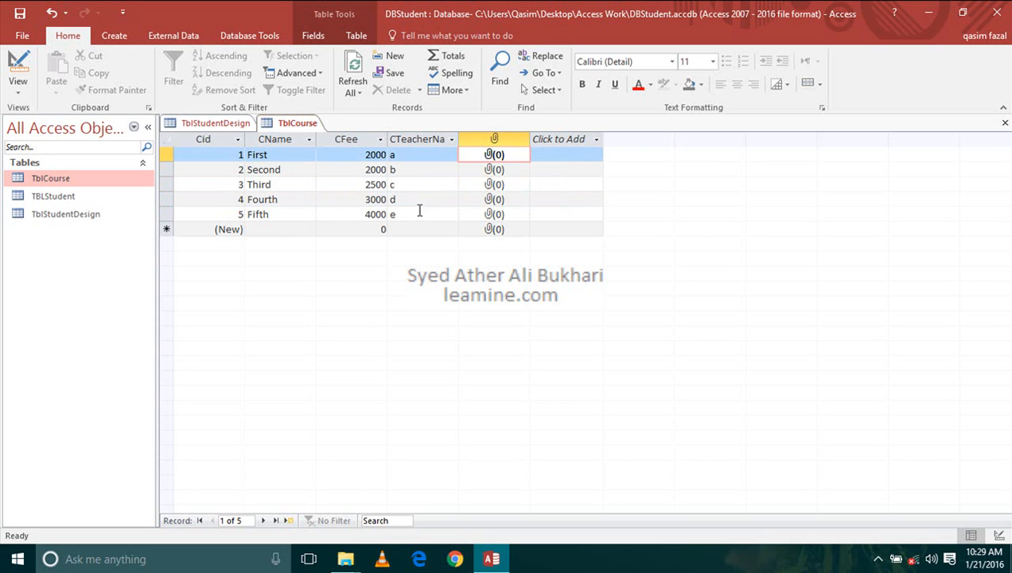
click(1006, 122)
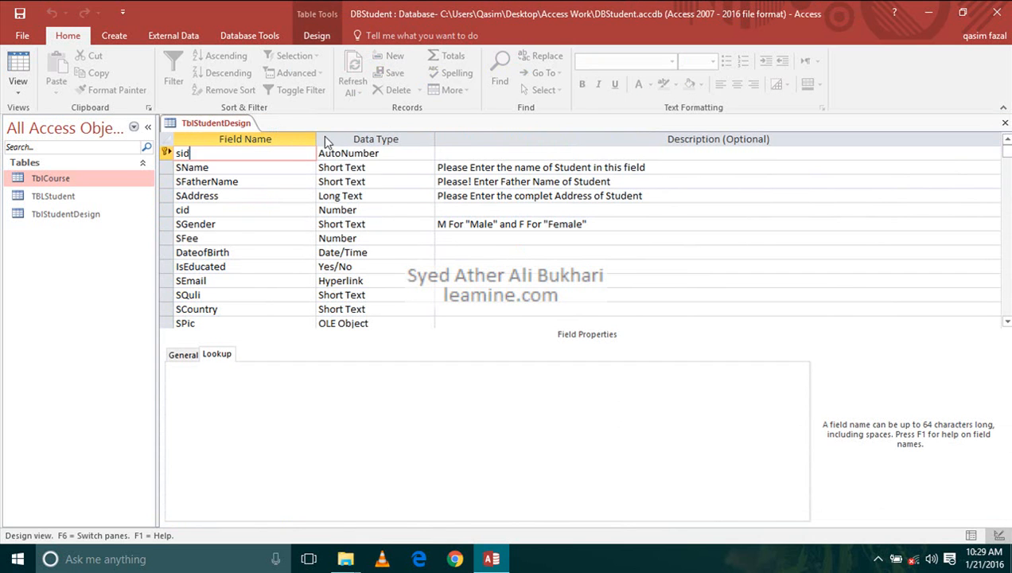
- Examine the cid field of TblStudentDesign in Design view and its column in Datasheet view, returning to Design view
click(245, 208)
click(390, 209)
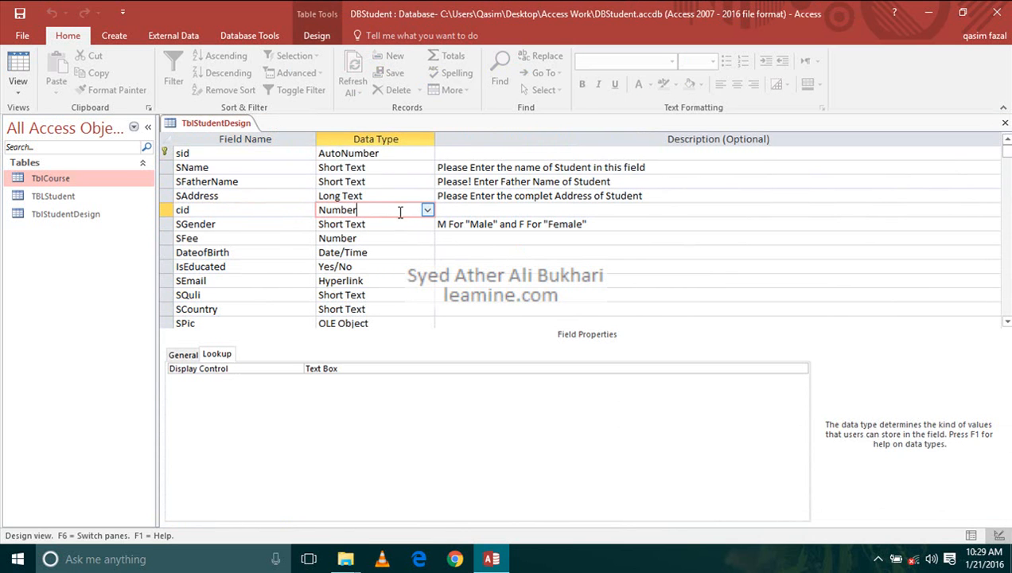
click(19, 67)
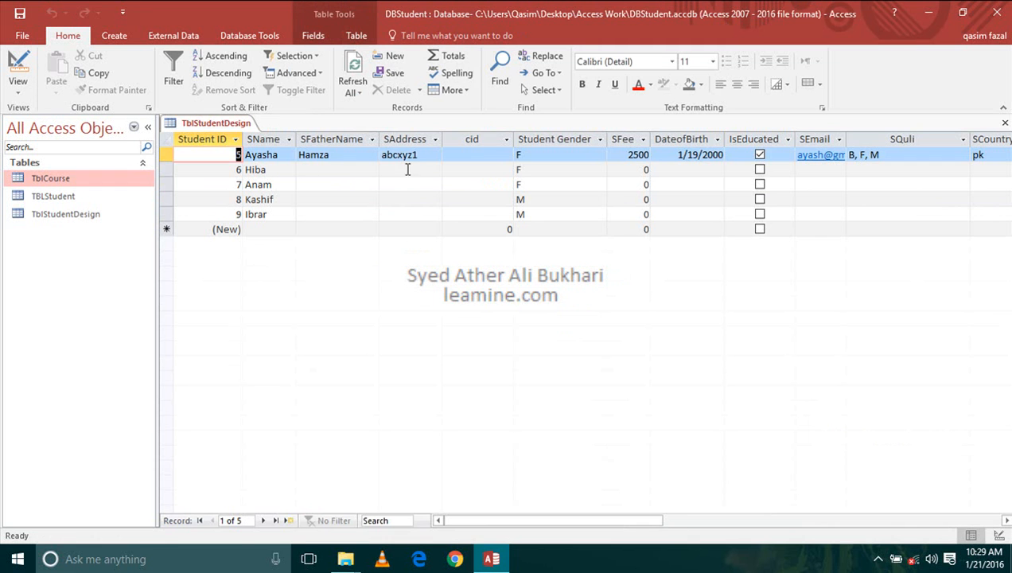
click(485, 155)
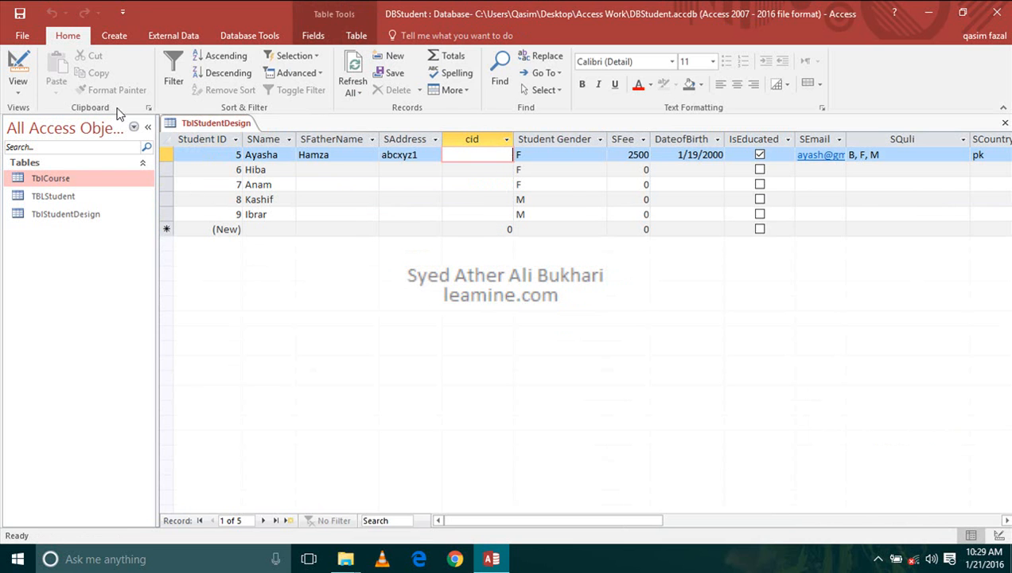
click(19, 65)
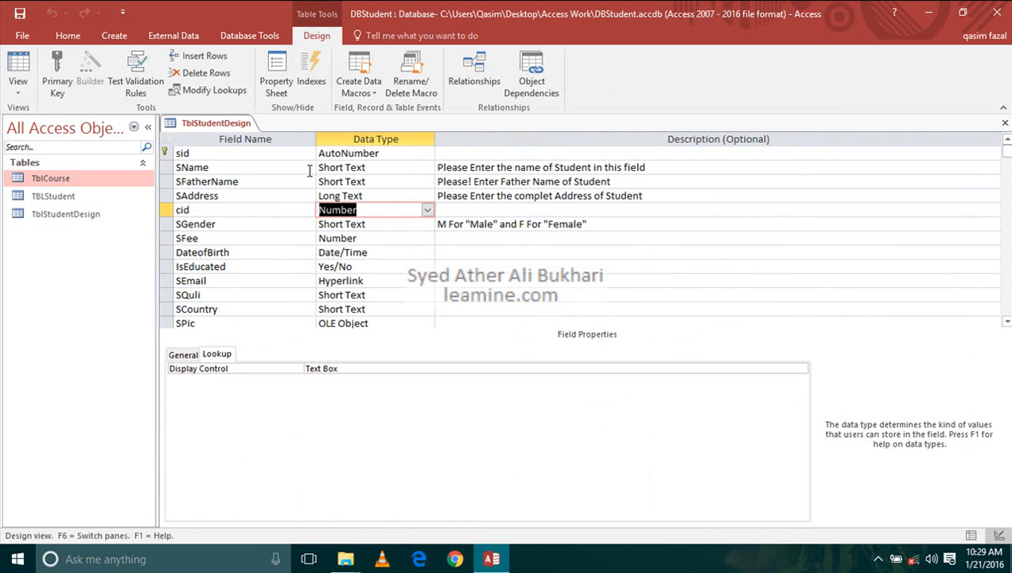
- Start the Lookup Wizard for the cid field and have it get its values from the table TblCourse
click(427, 209)
click(429, 383)
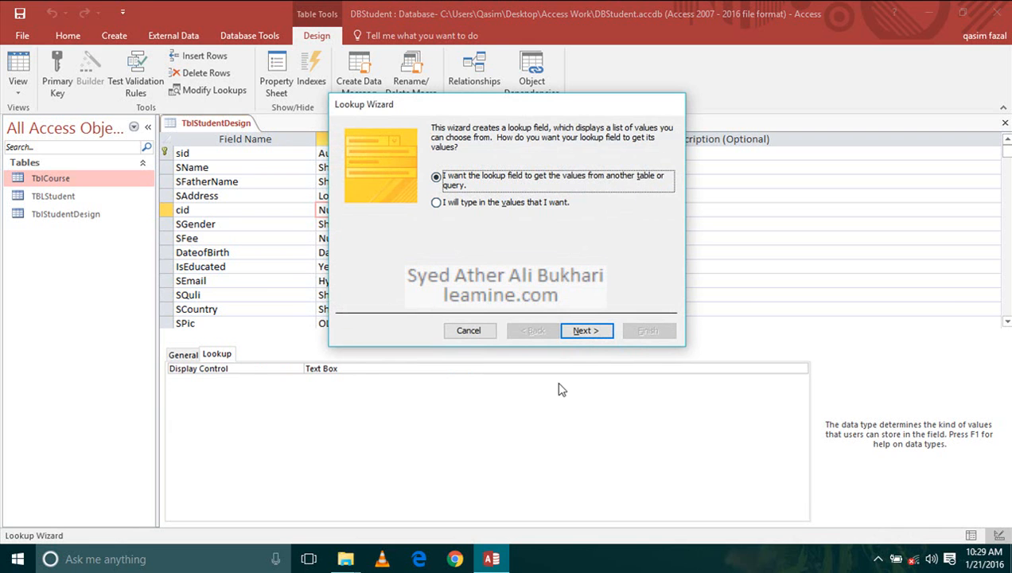
click(575, 334)
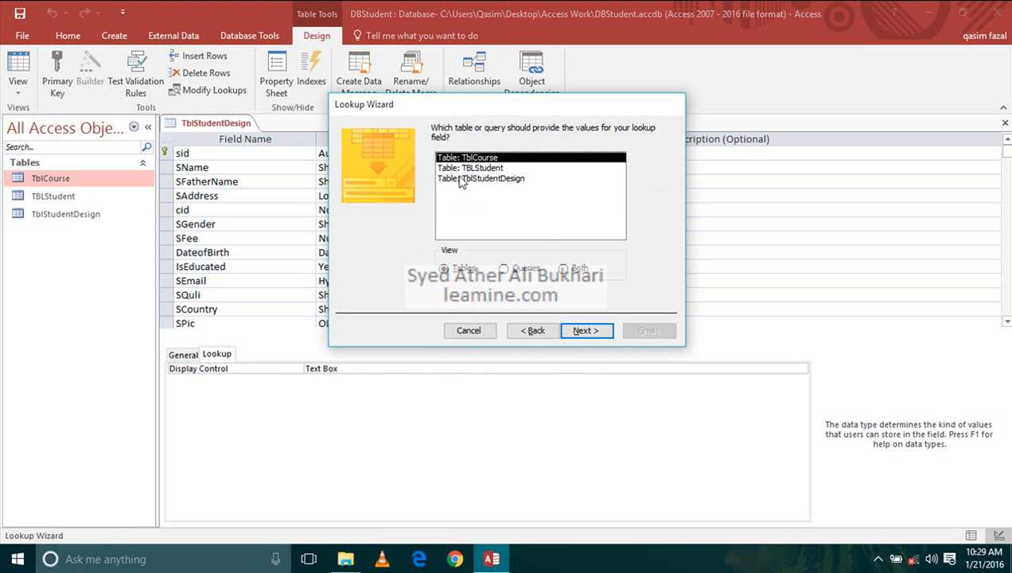
click(589, 330)
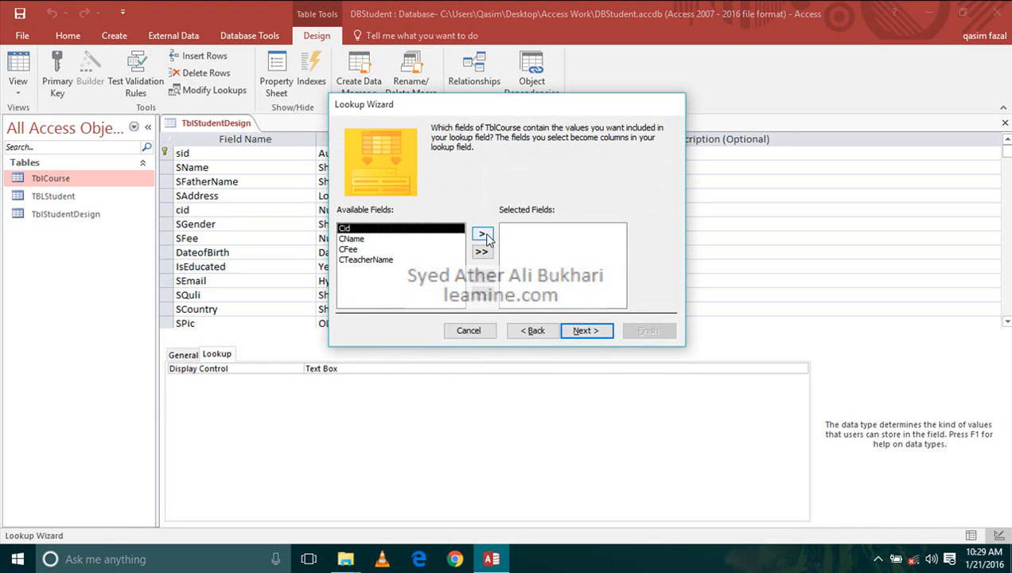
click(482, 235)
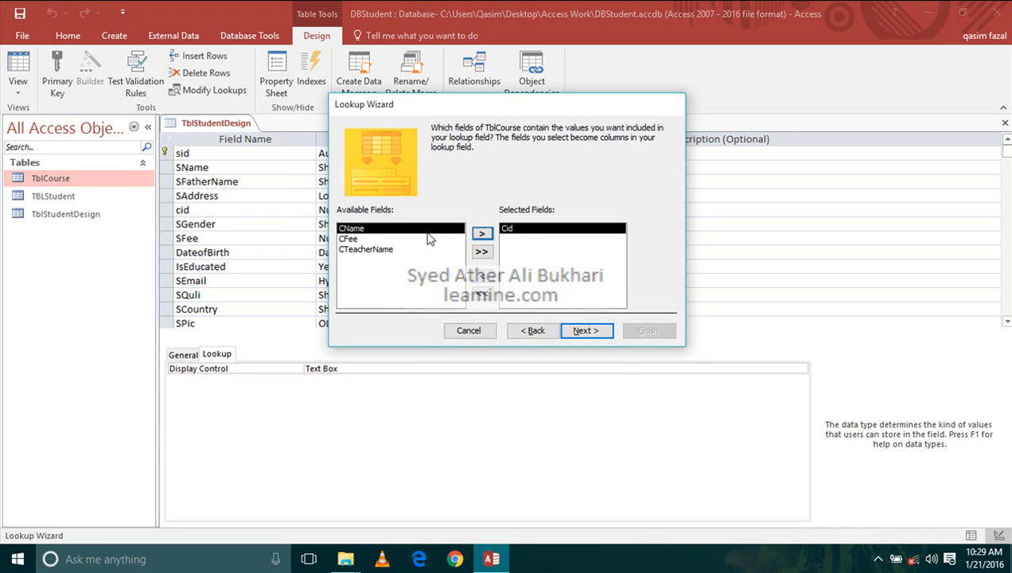
click(482, 235)
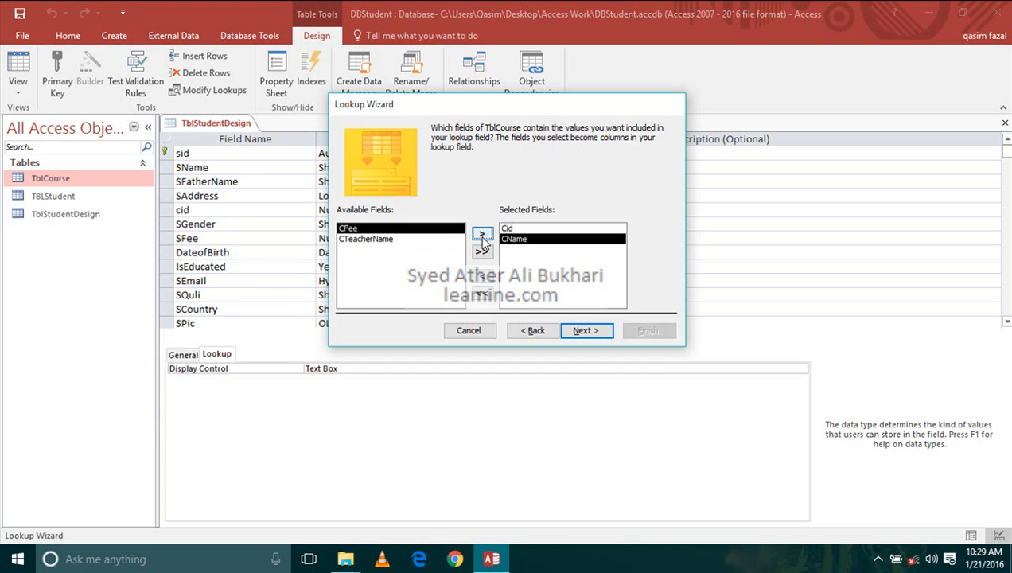
click(483, 234)
click(482, 234)
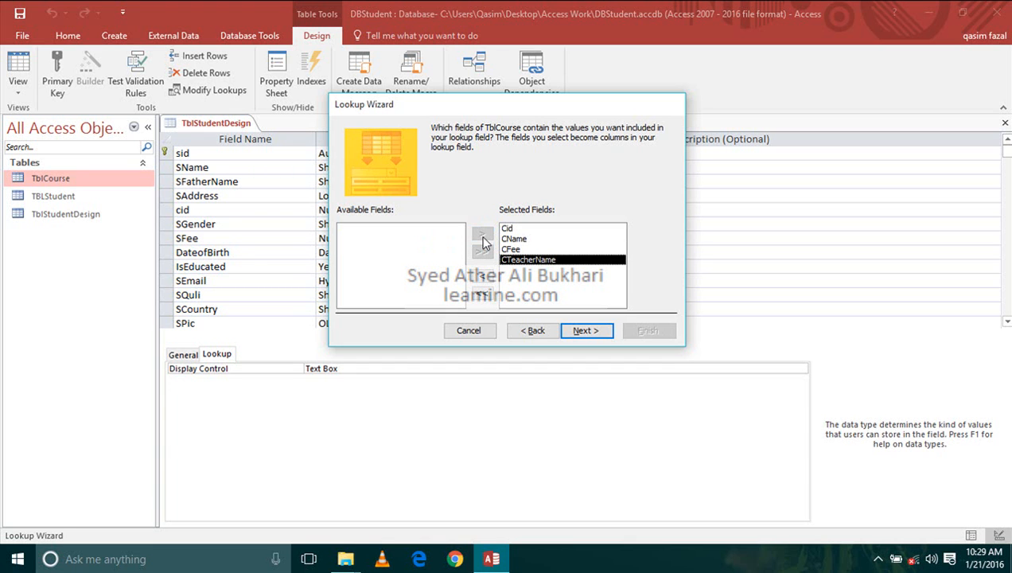
click(482, 293)
- Include the TblCourse fields Cid, CName and CTeacherName in the lookup, leaving CFee out
click(483, 234)
click(482, 235)
click(482, 235)
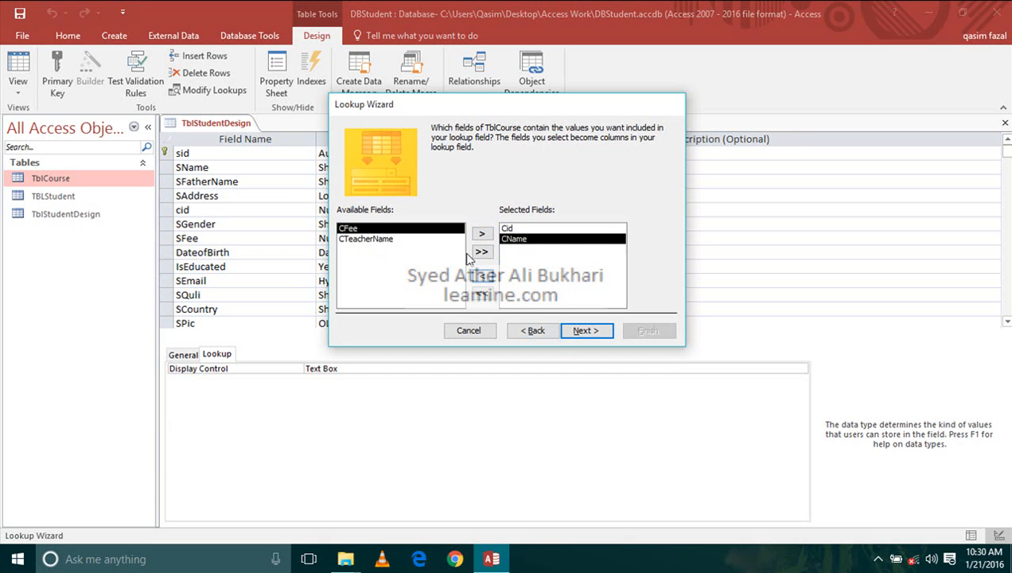
click(481, 273)
click(424, 239)
click(482, 233)
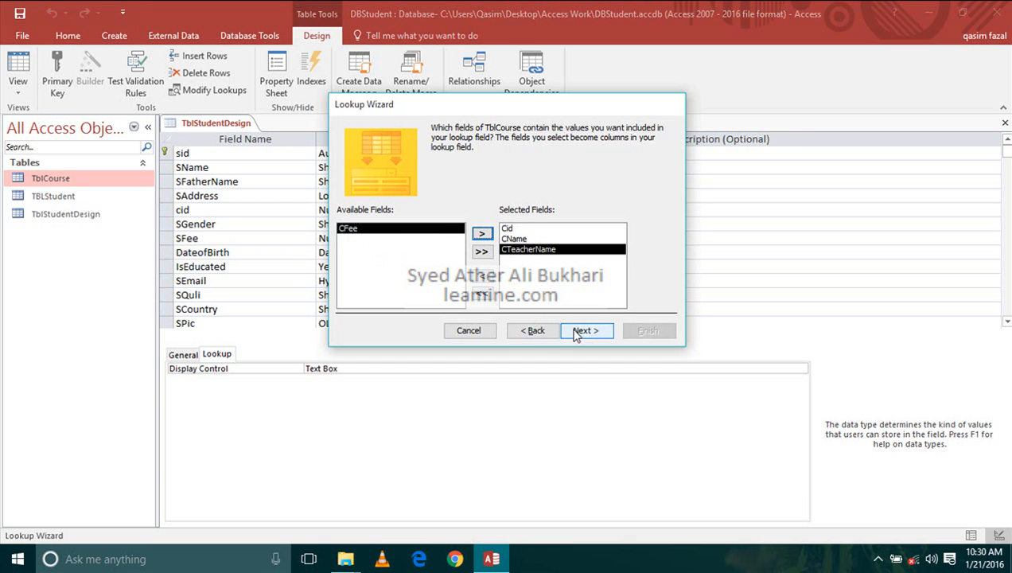
click(589, 332)
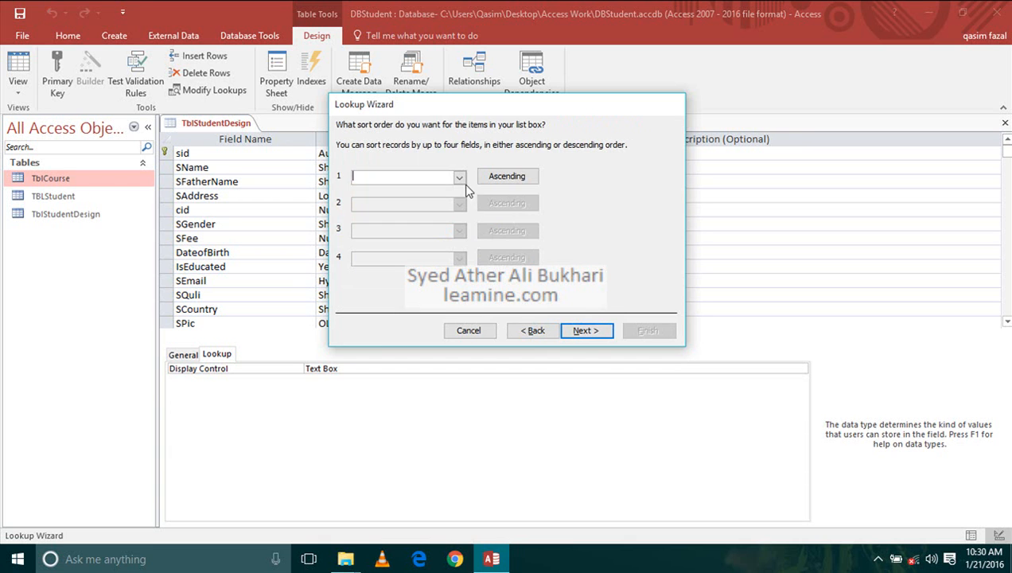
- Leave the lookup's sort order empty and turn off Hide key column so that Cid is shown in the list
click(459, 176)
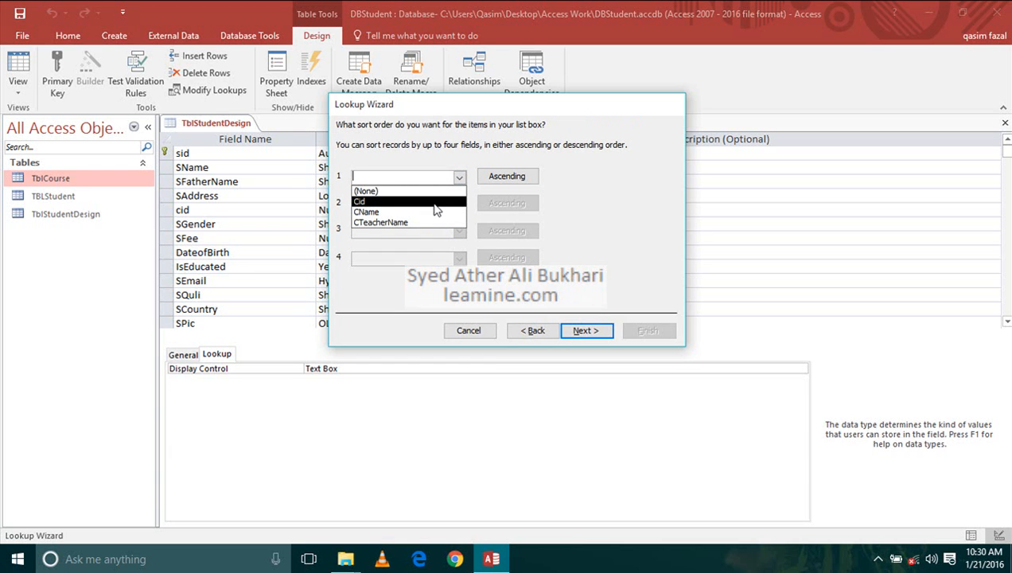
click(622, 241)
click(582, 333)
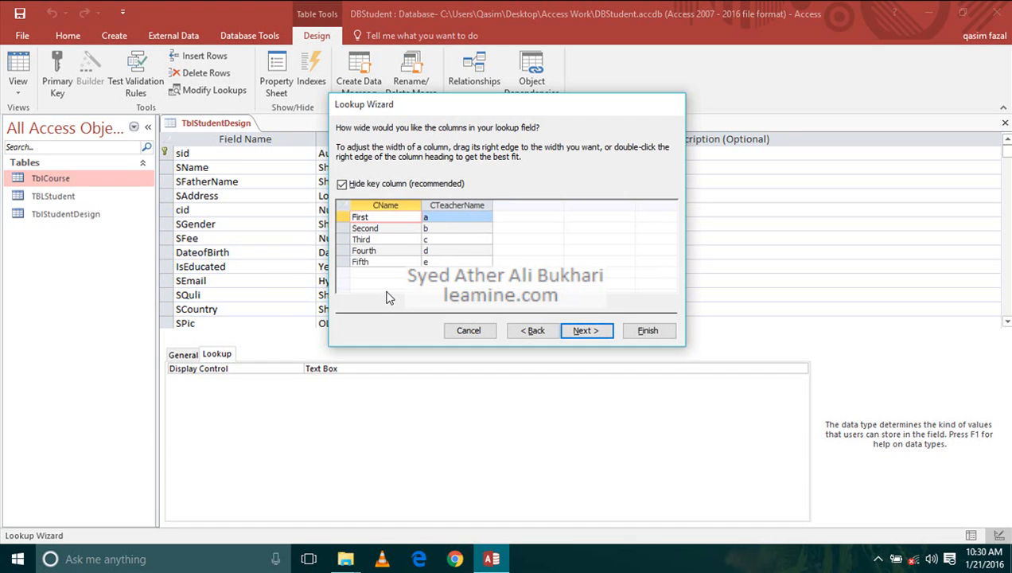
click(391, 188)
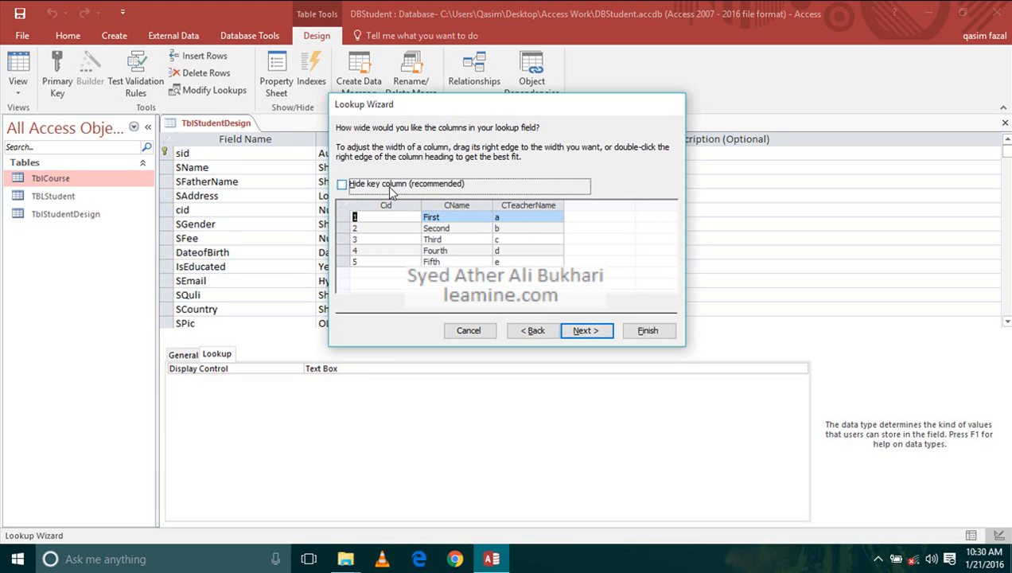
click(390, 189)
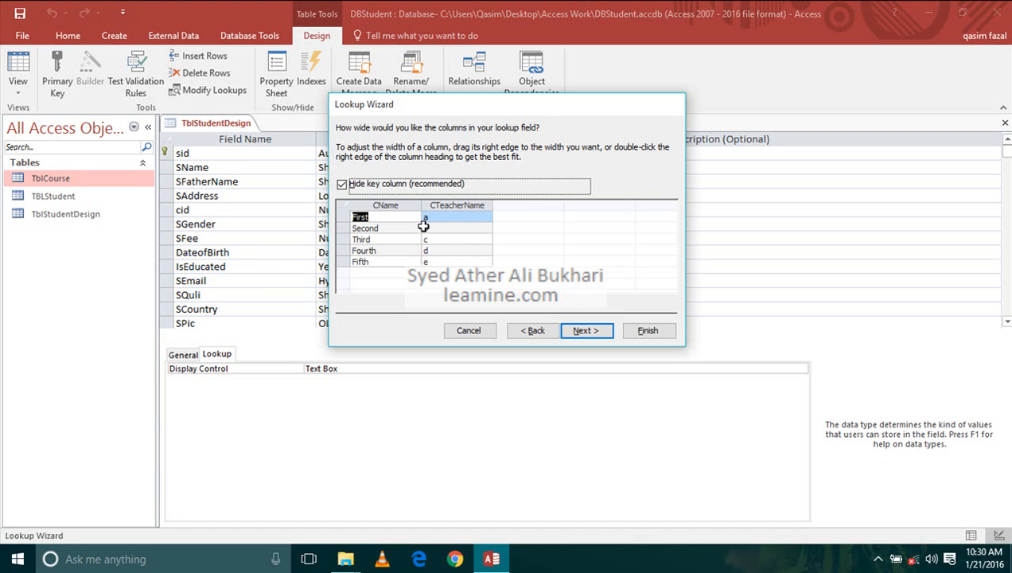
click(401, 194)
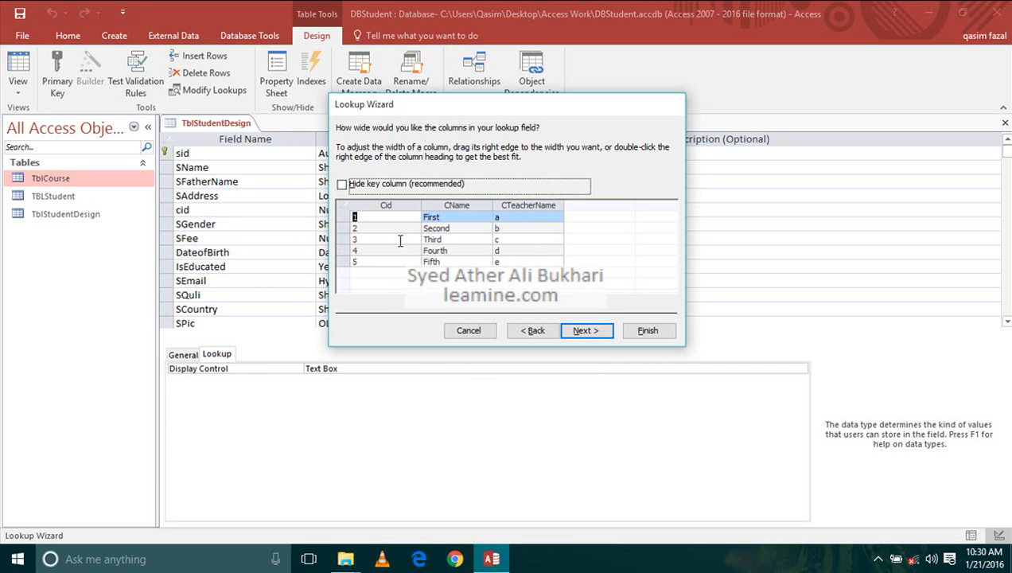
click(598, 335)
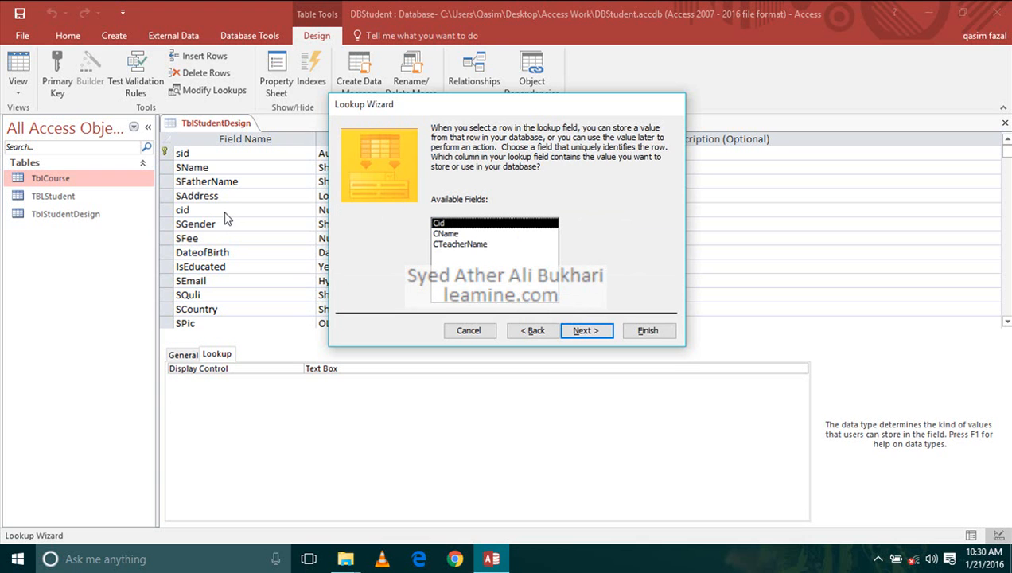
- Store Cid as the lookup value, finish the wizard with the label cid, and save the table, switching to Datasheet view
click(588, 331)
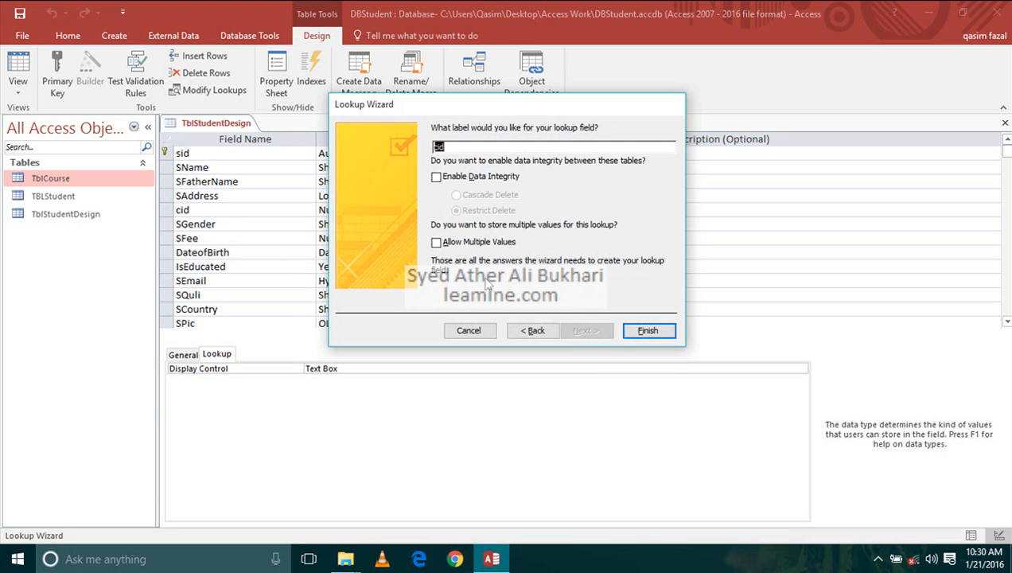
click(622, 333)
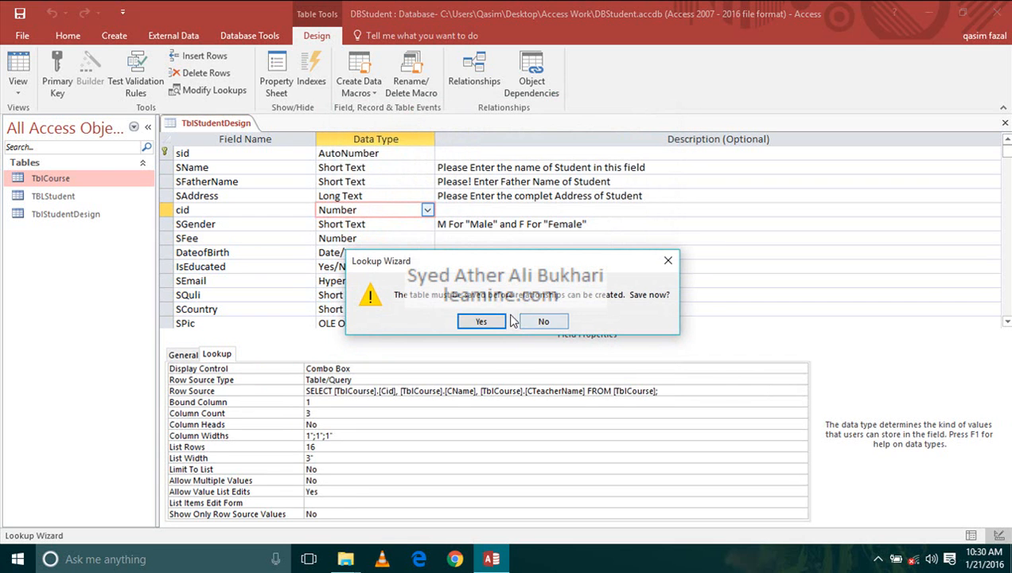
click(489, 323)
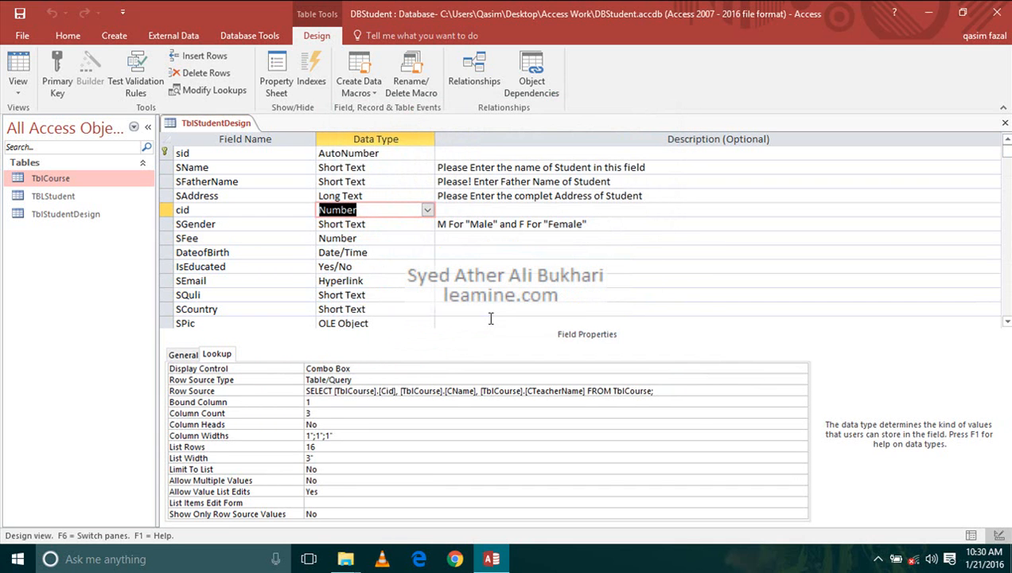
click(16, 70)
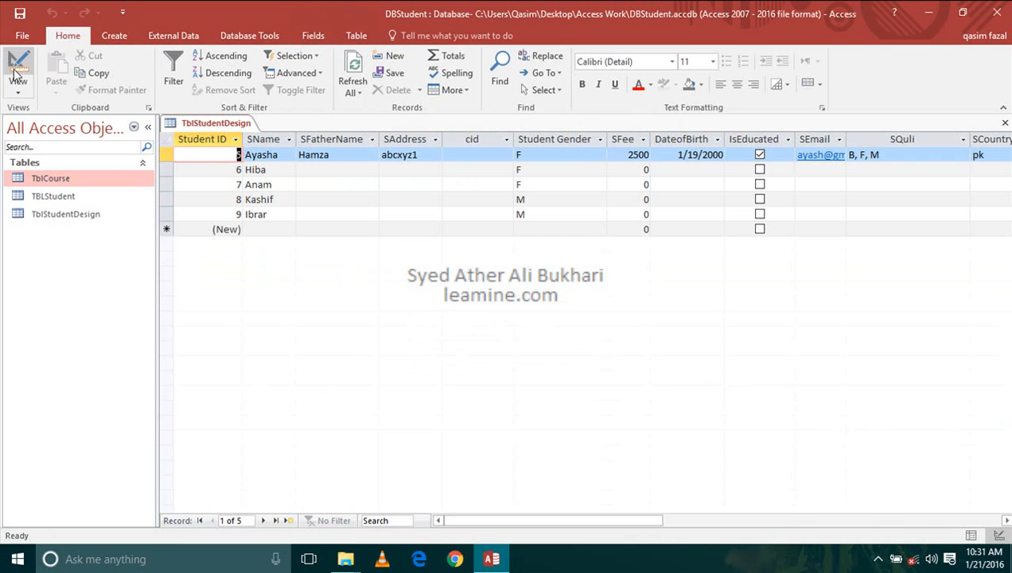
- Choose course 3 from the cid lookup list in the first student record and close TblStudentDesign
click(486, 155)
click(506, 155)
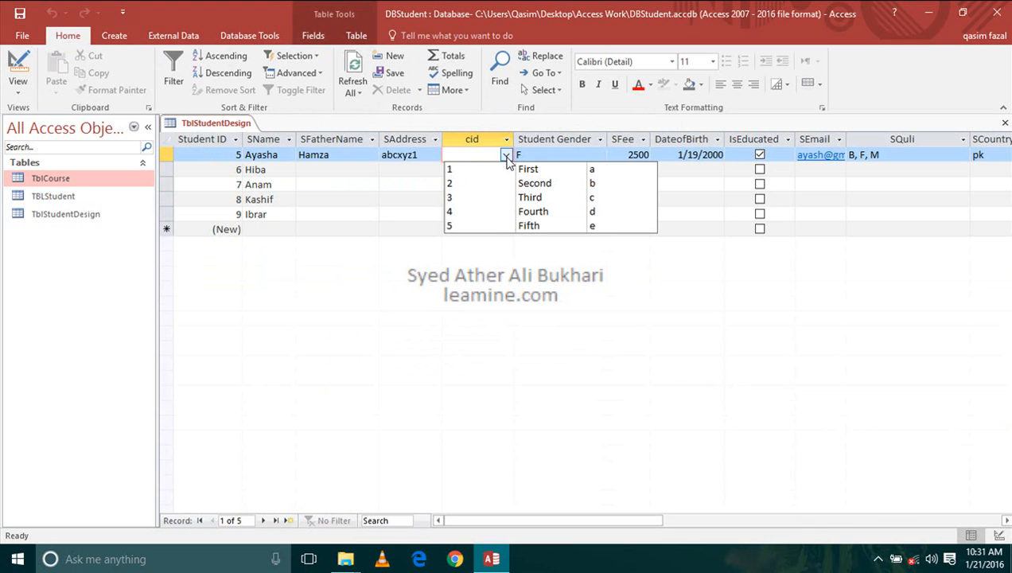
click(514, 200)
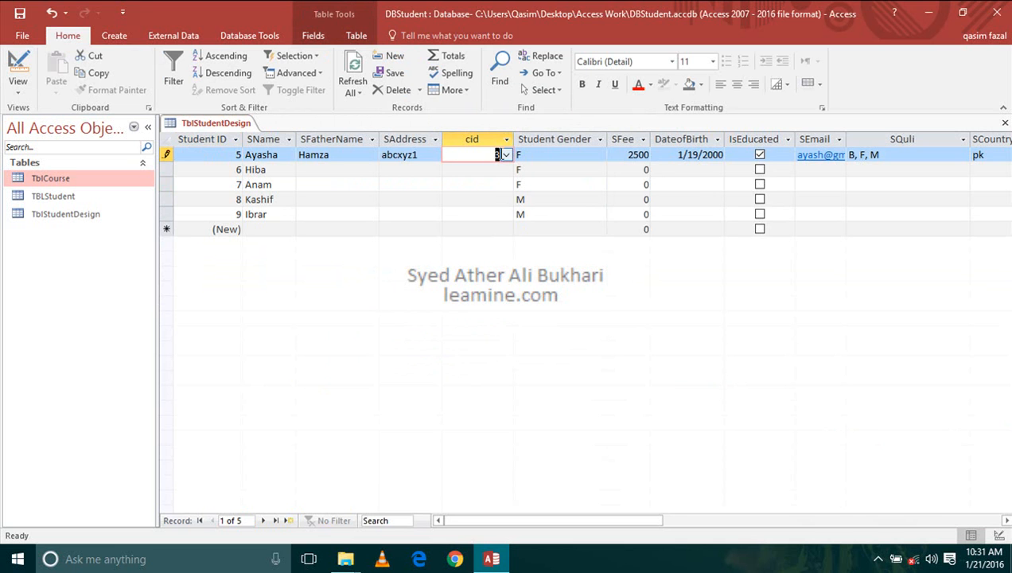
click(506, 156)
click(505, 170)
click(506, 157)
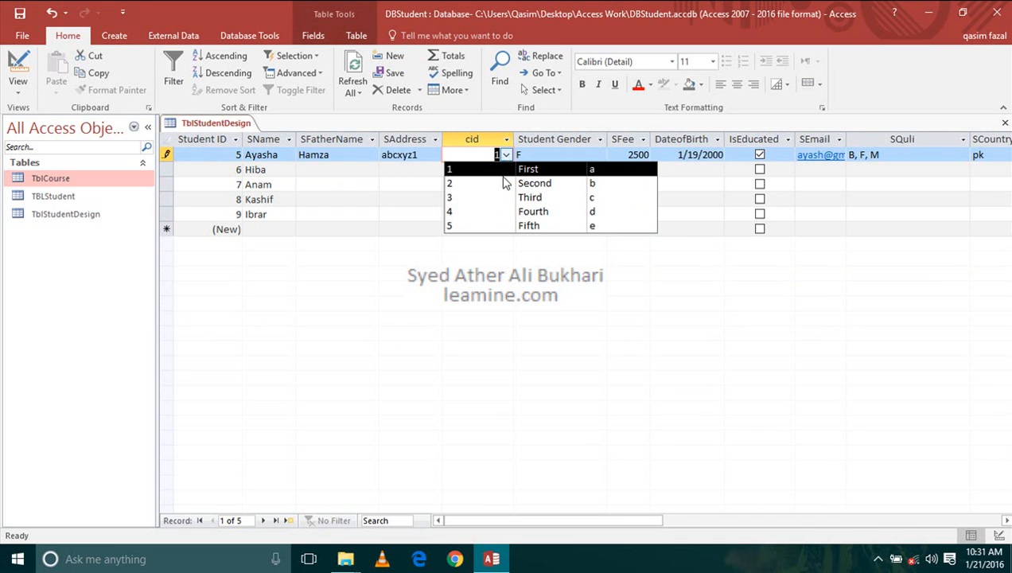
click(504, 198)
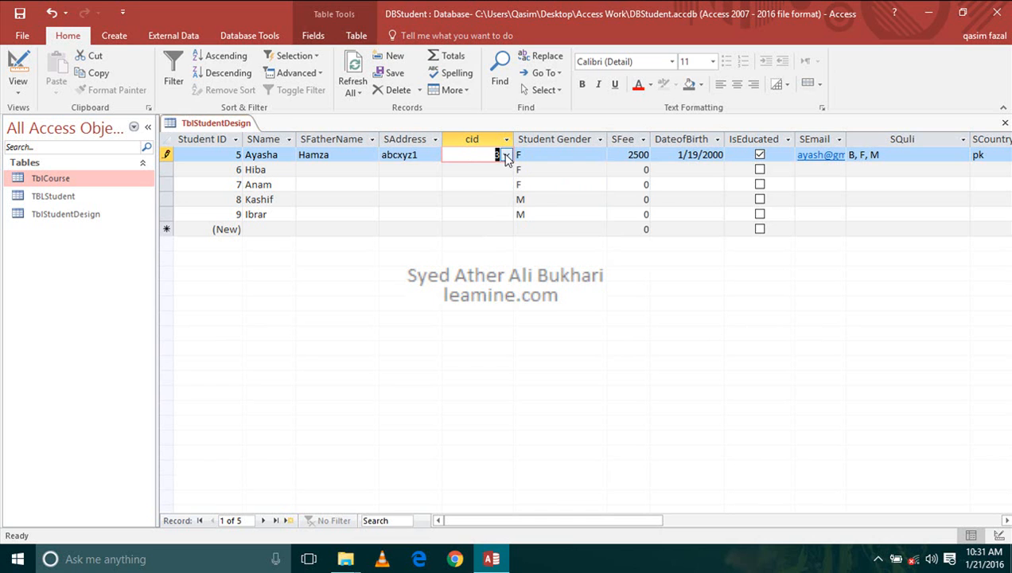
click(506, 156)
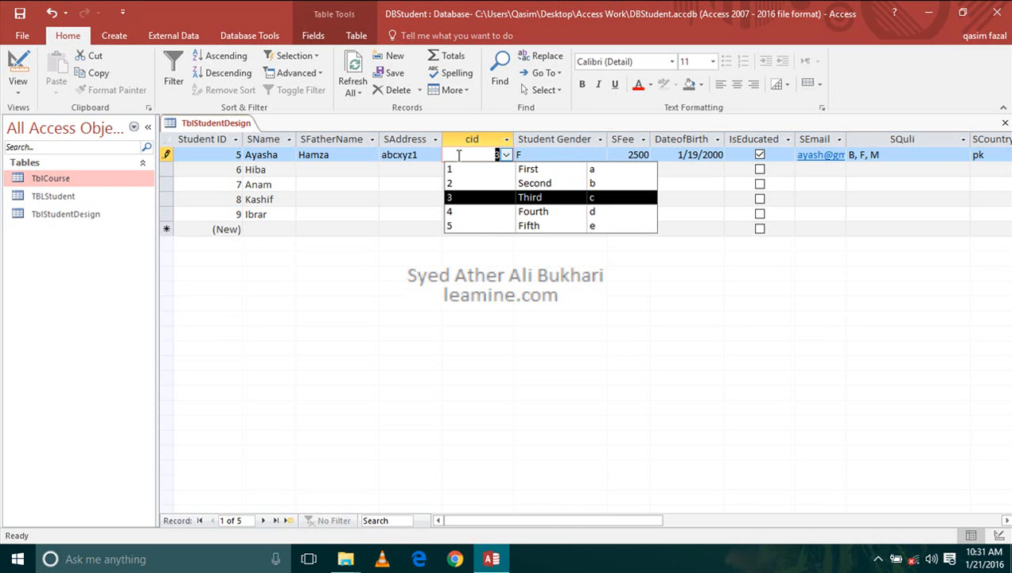
click(490, 206)
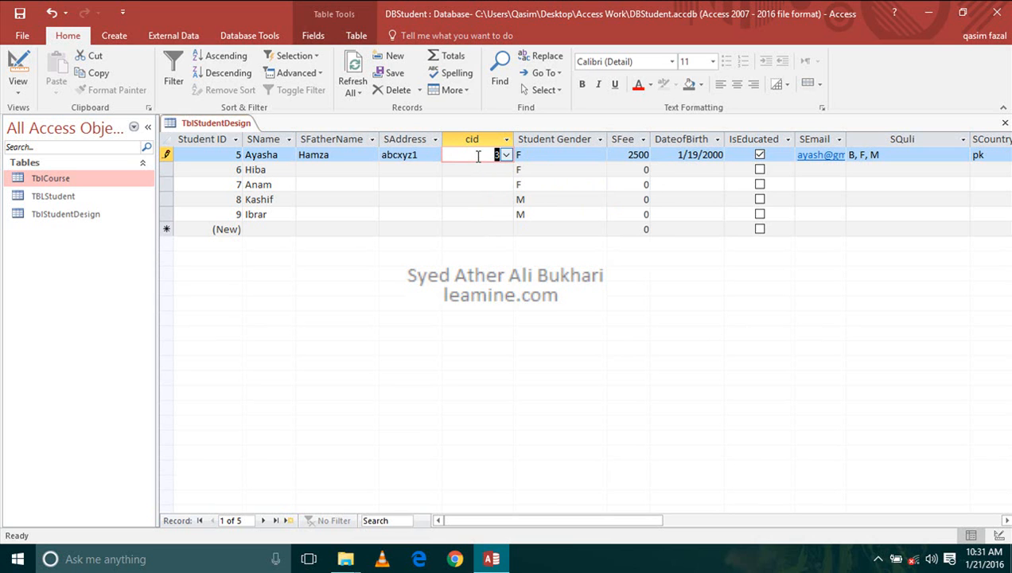
click(1005, 122)
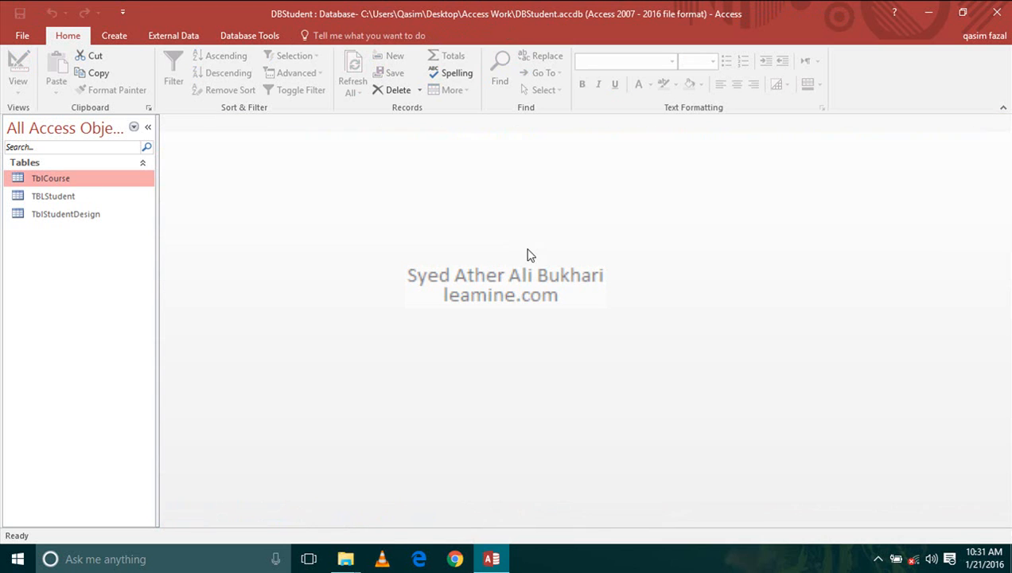
- Open the tables TBLStudent and TblStudentDesign in Datasheet view
click(101, 193)
click(101, 184)
double_click(103, 203)
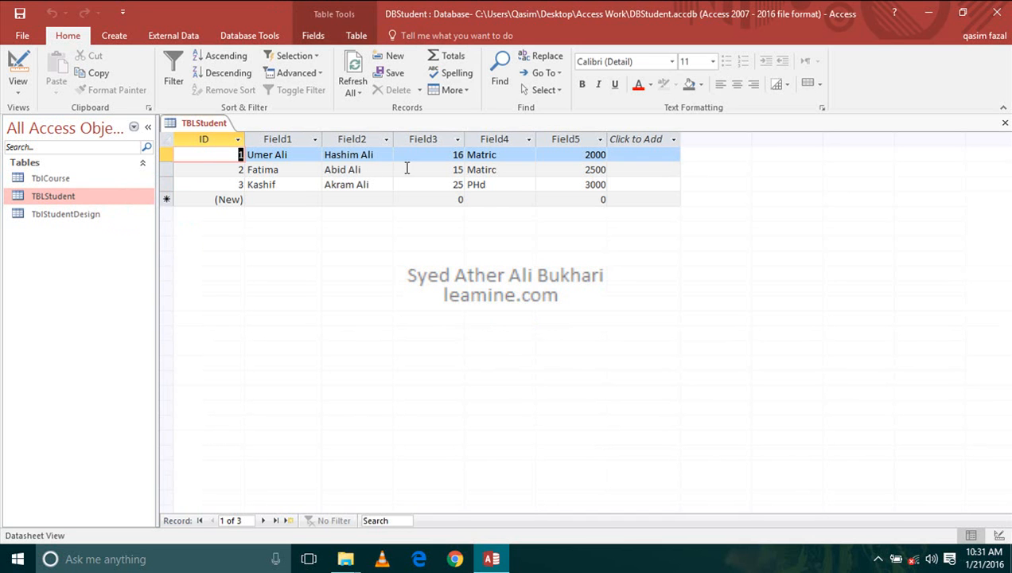
click(86, 182)
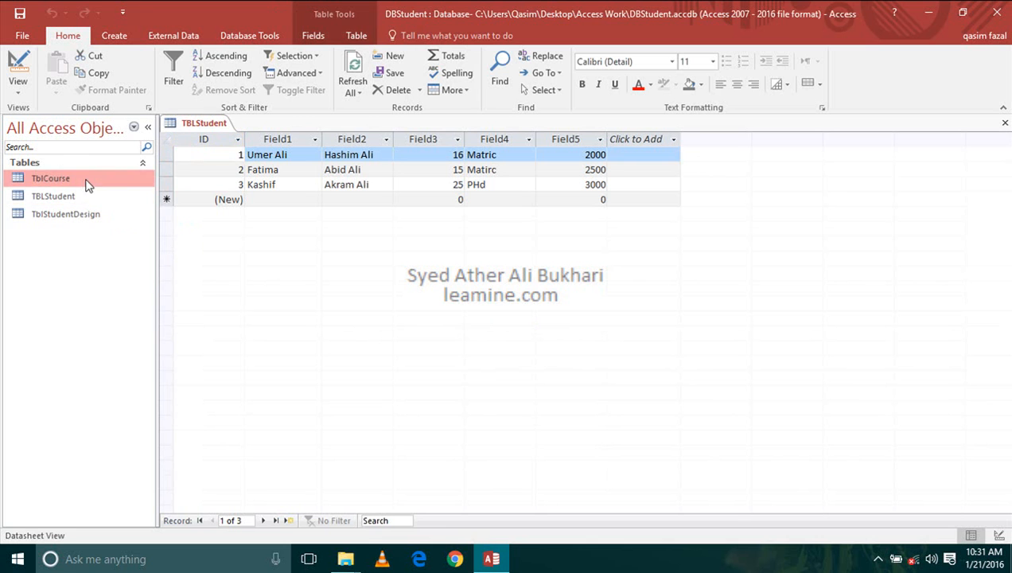
click(88, 213)
double_click(90, 220)
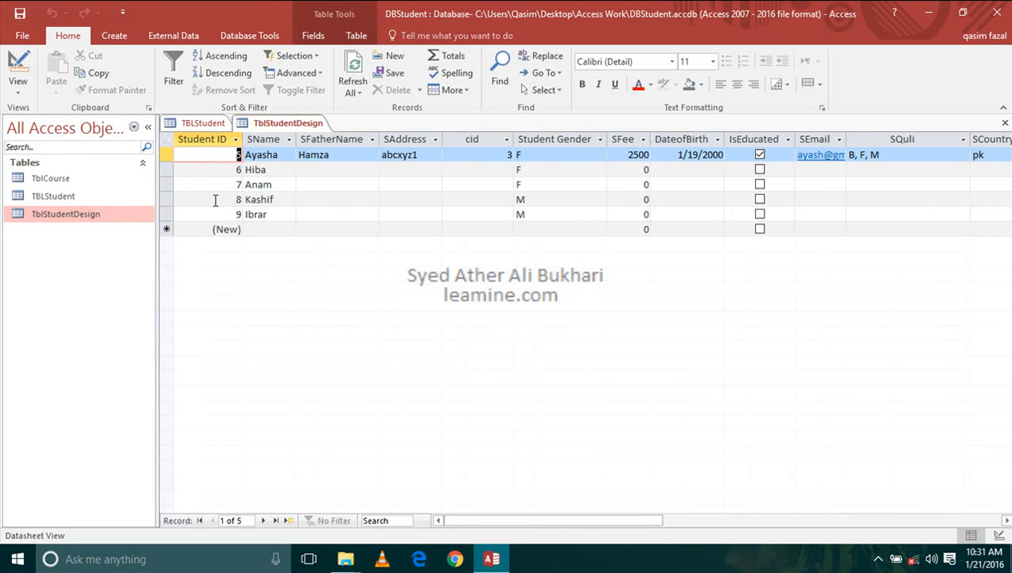
- Set the cid of the first record in TblStudentDesign to 2 using the lookup list, and close both open tables
click(507, 155)
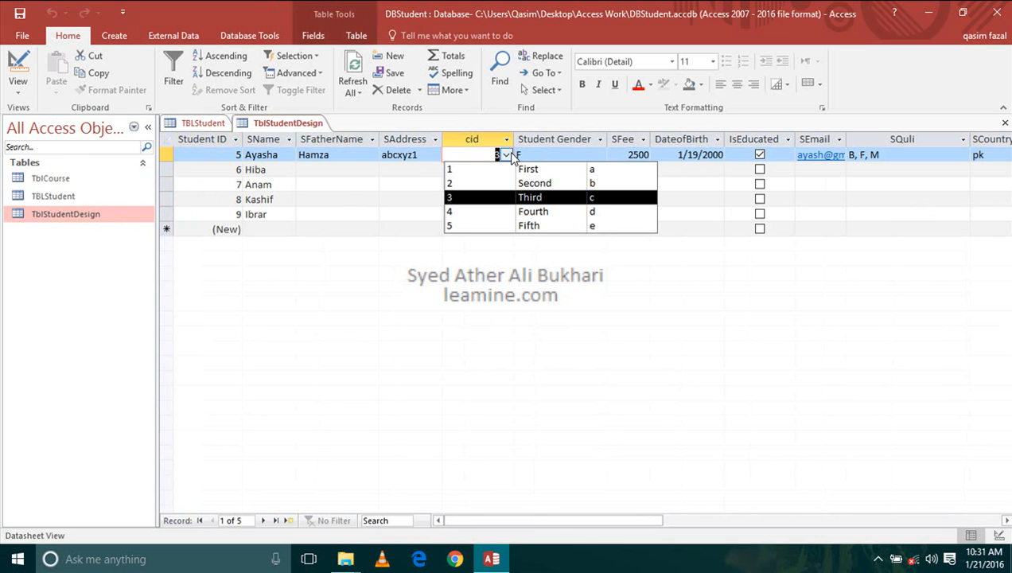
click(503, 197)
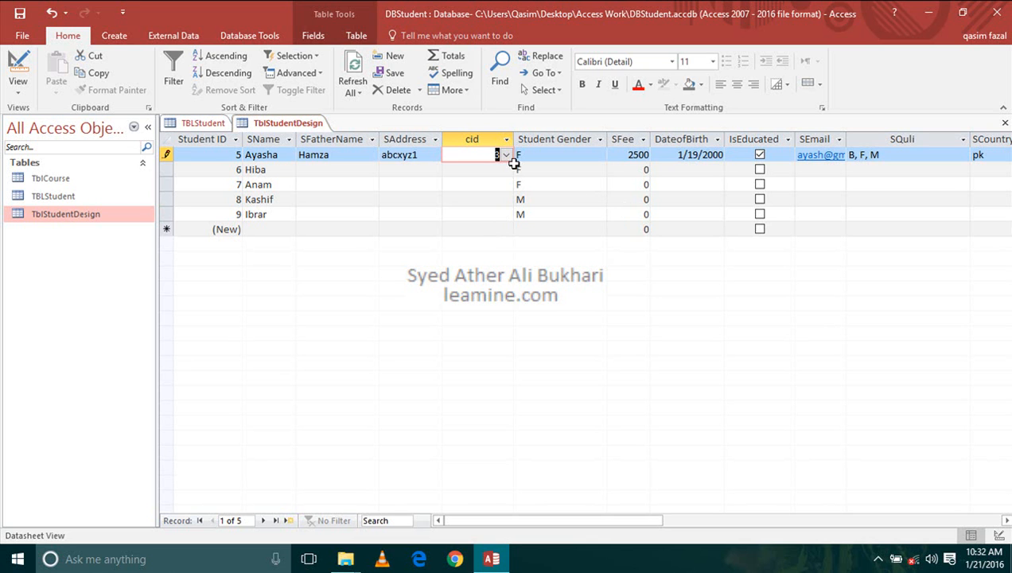
click(506, 154)
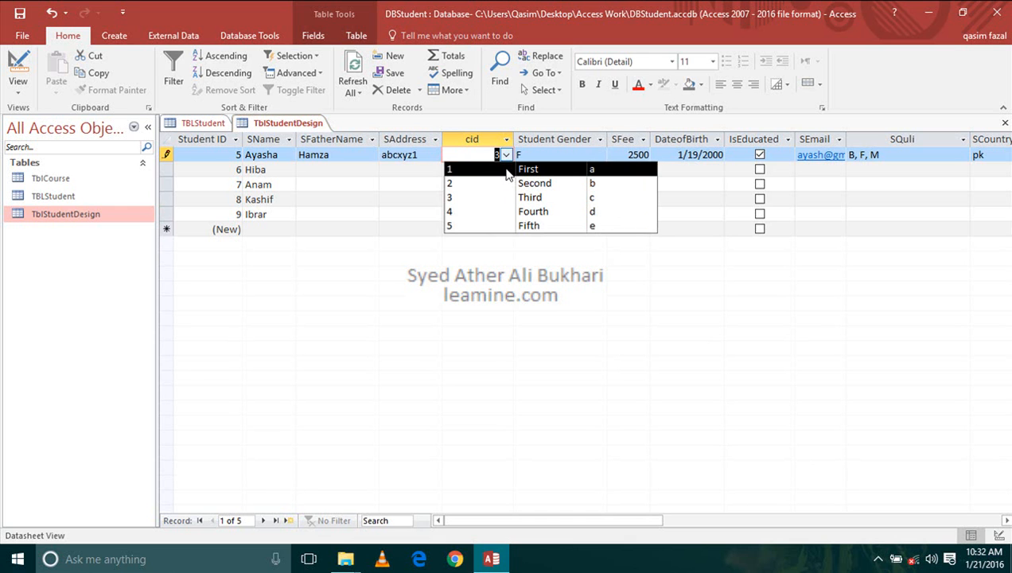
click(506, 184)
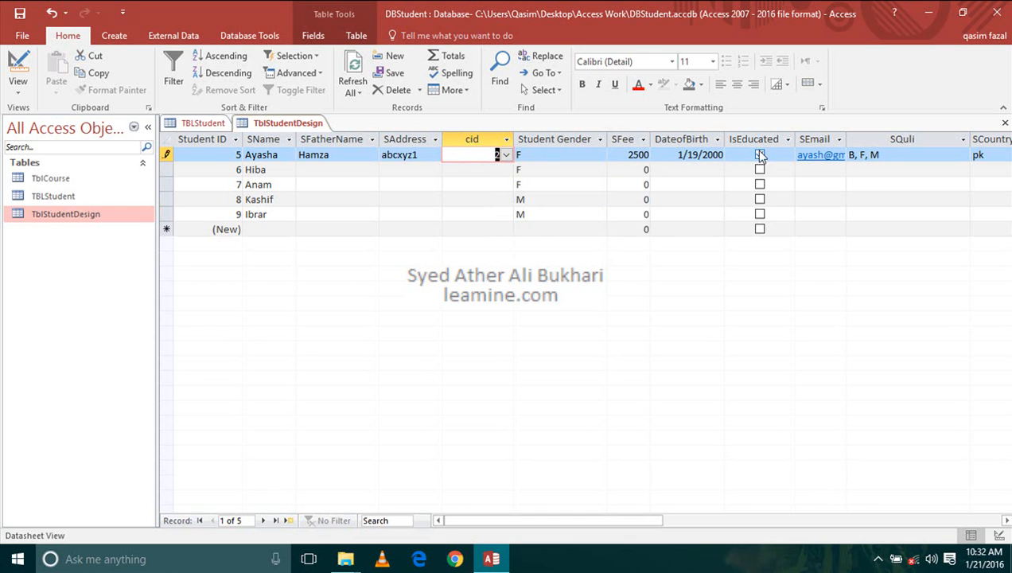
click(1005, 123)
click(1005, 123)
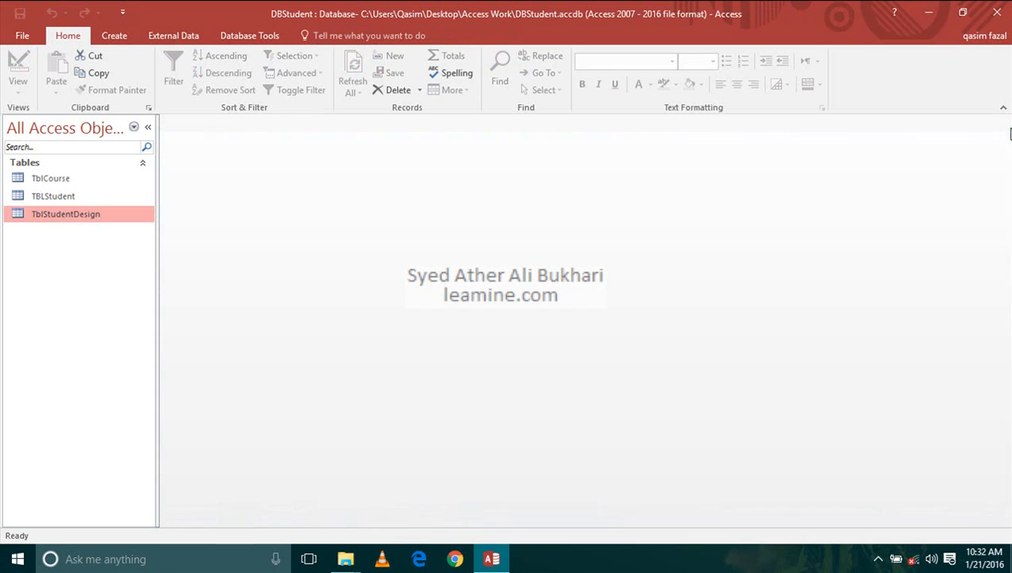
- Open the database relationships, lengthen the TblCourse and TblStudentDesign boxes to show all fields, and move TblStudentDesign well away from TblCourse
click(255, 38)
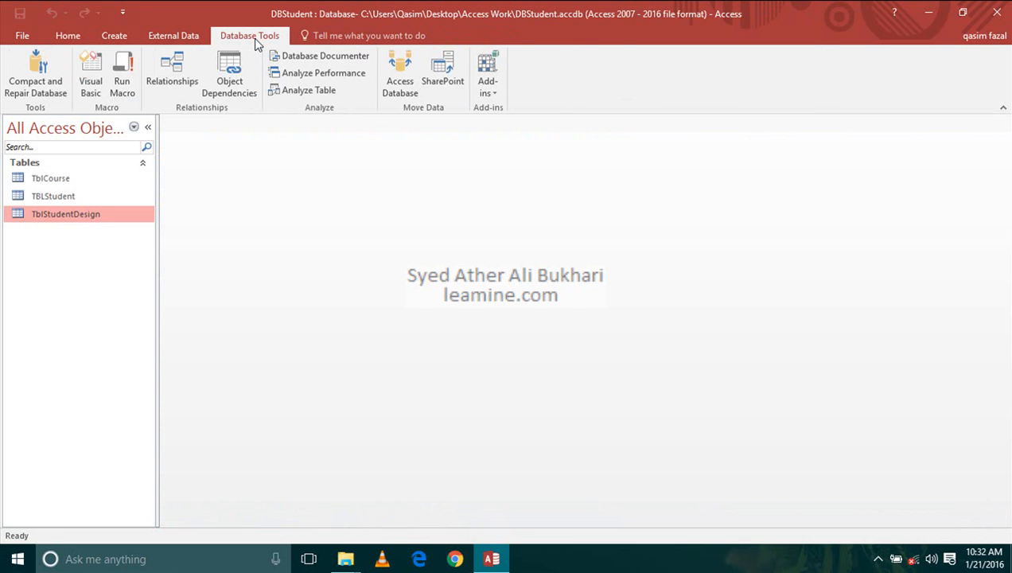
click(172, 70)
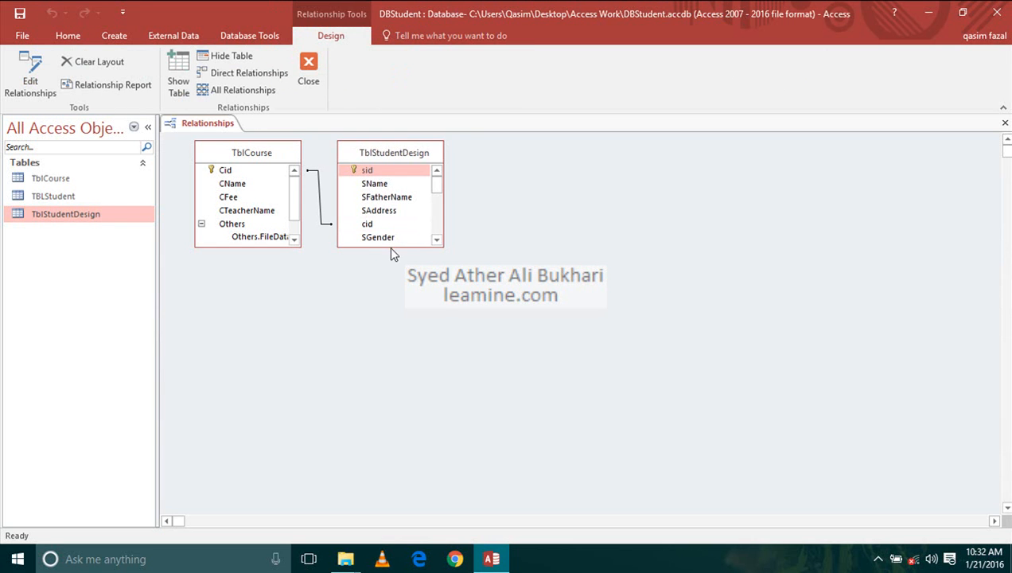
drag(391, 250, 397, 458)
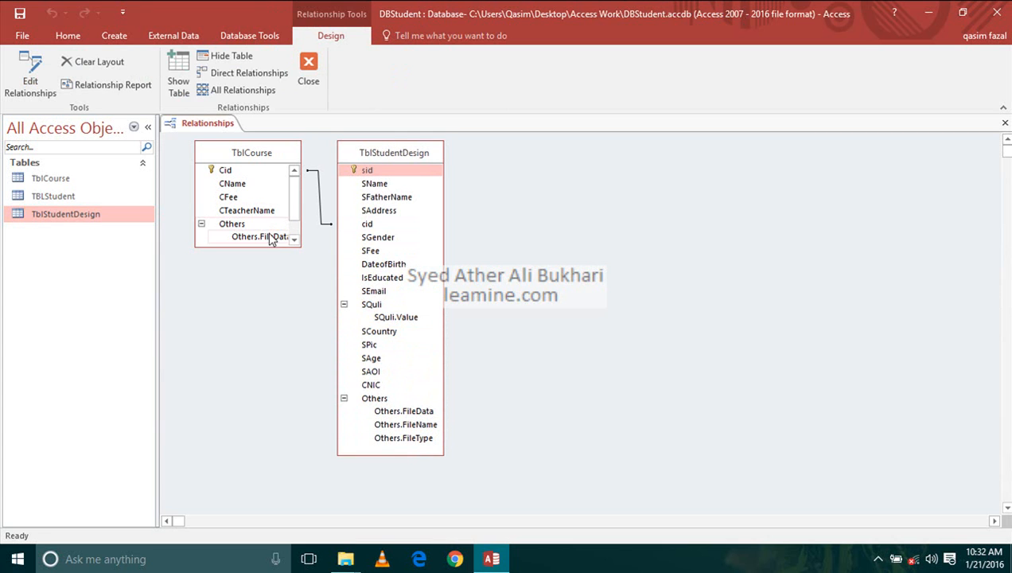
drag(268, 246, 271, 288)
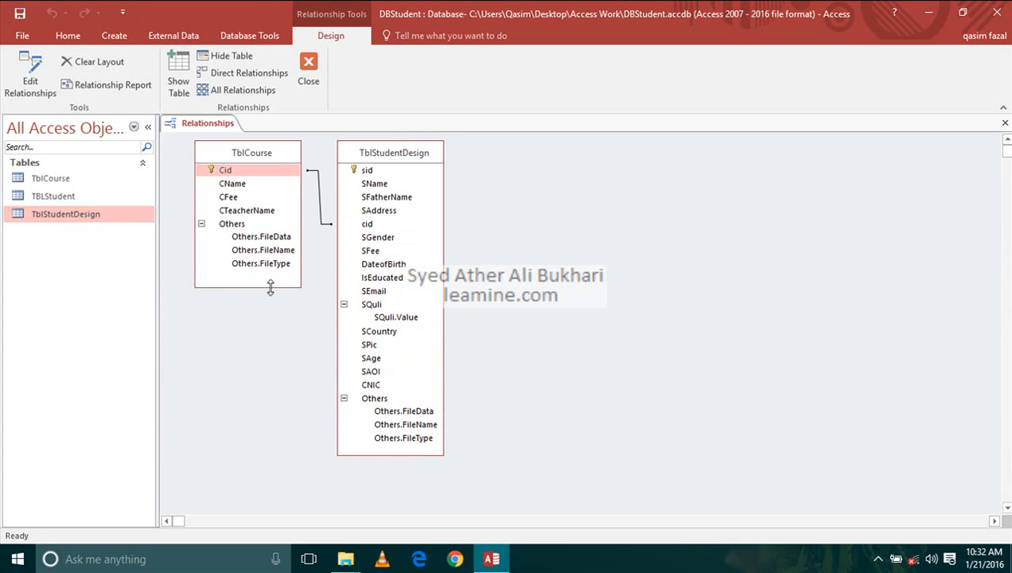
drag(362, 157, 638, 176)
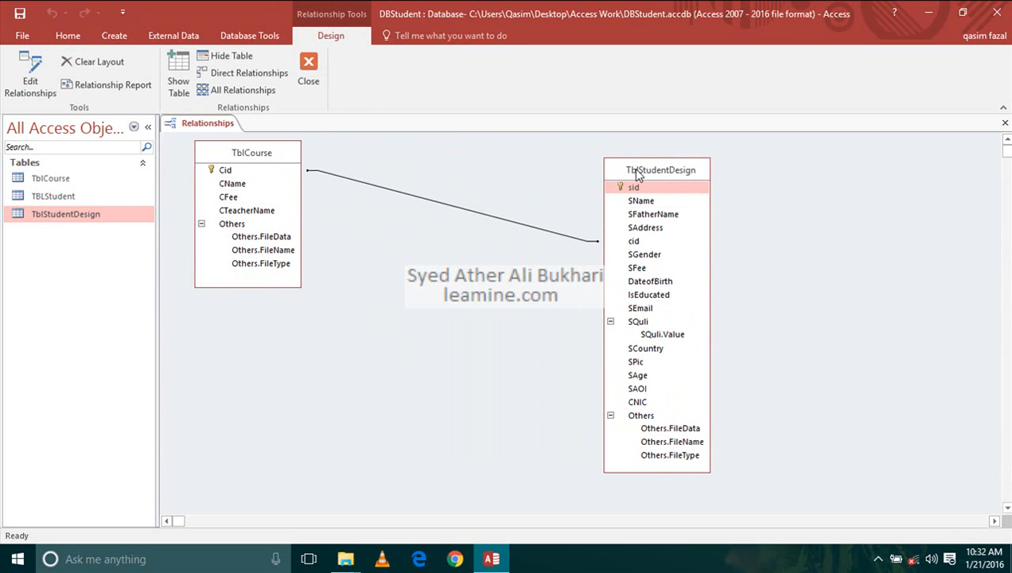
- Enforce referential integrity on the relationship between TblCourse's Cid and TblStudentDesign's cid, and close the relationships layout
click(457, 213)
double_click(456, 213)
click(454, 231)
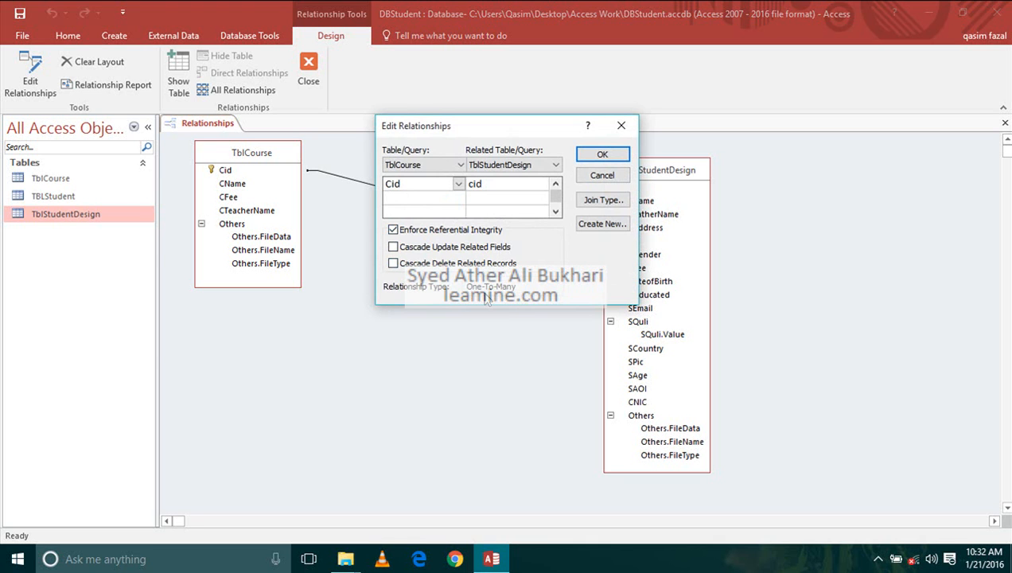
click(601, 155)
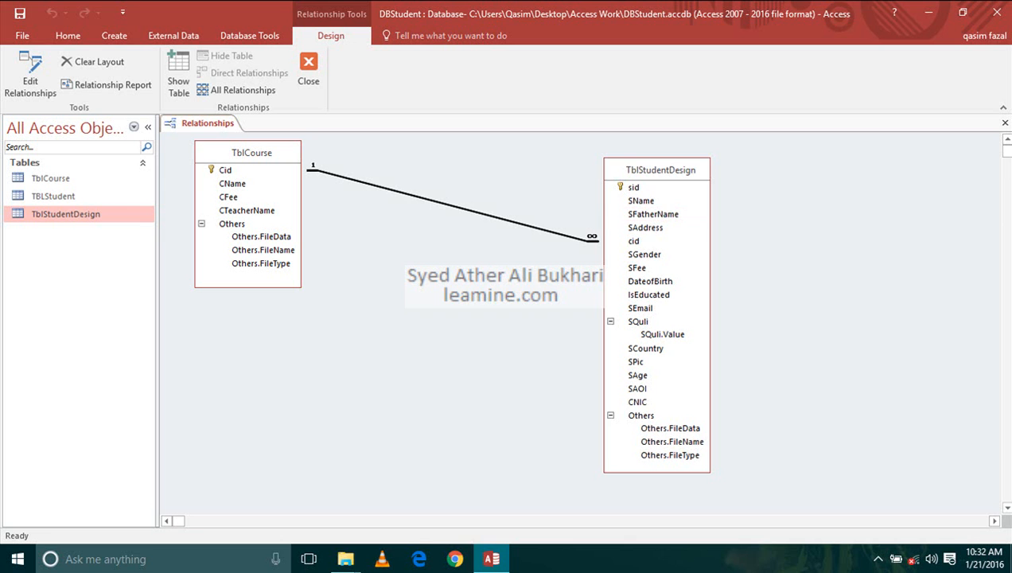
click(277, 177)
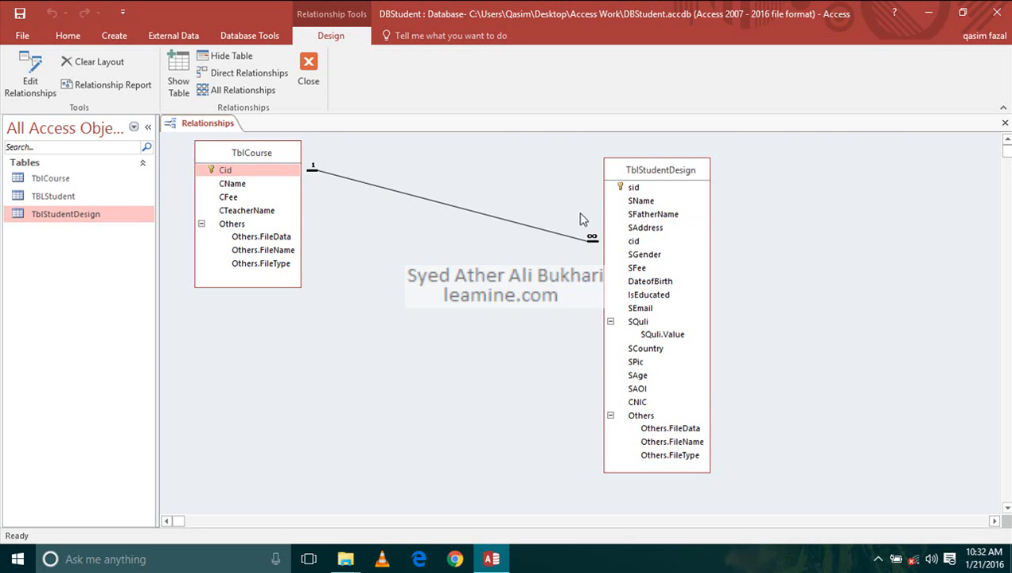
click(613, 242)
click(1005, 123)
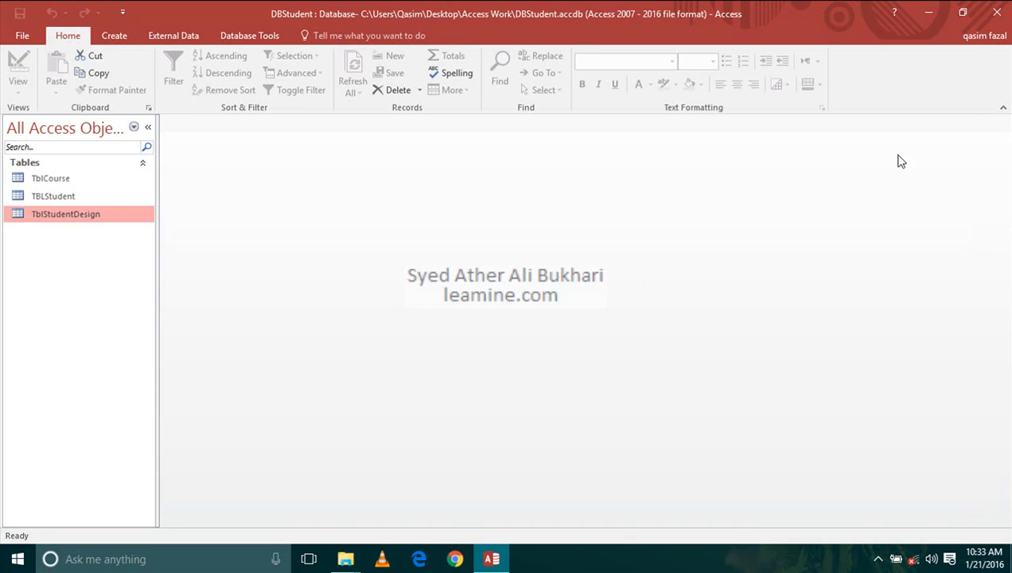
- Try to store 6 as the cid of the first record in TblStudentDesign, and close the table without keeping the change
double_click(55, 216)
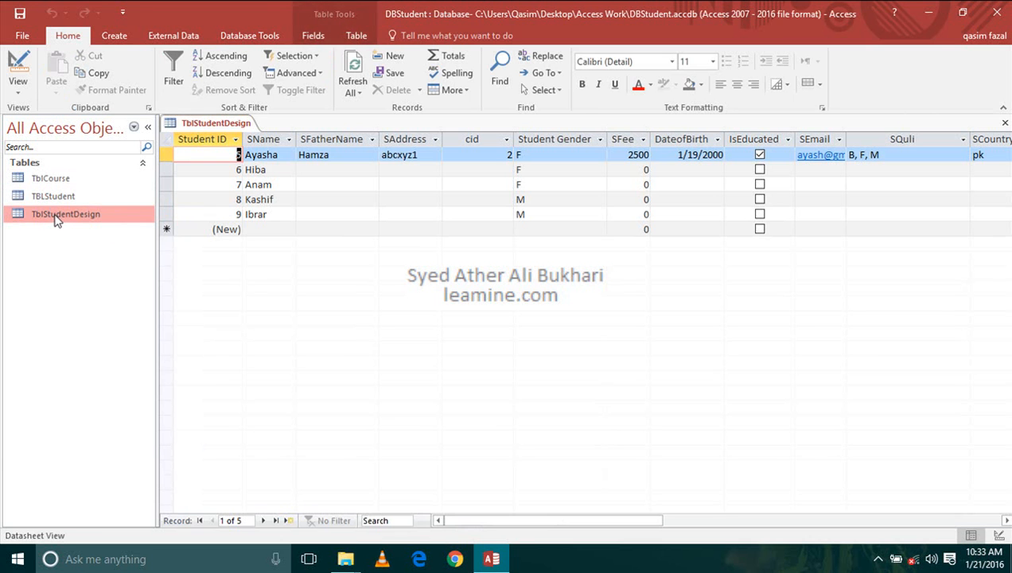
click(468, 155)
click(506, 156)
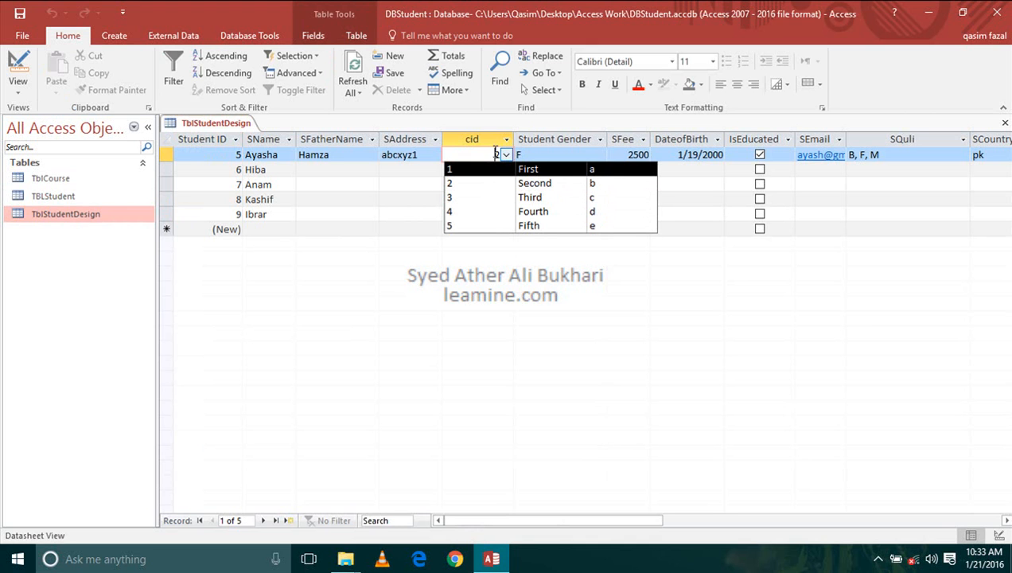
text(6)
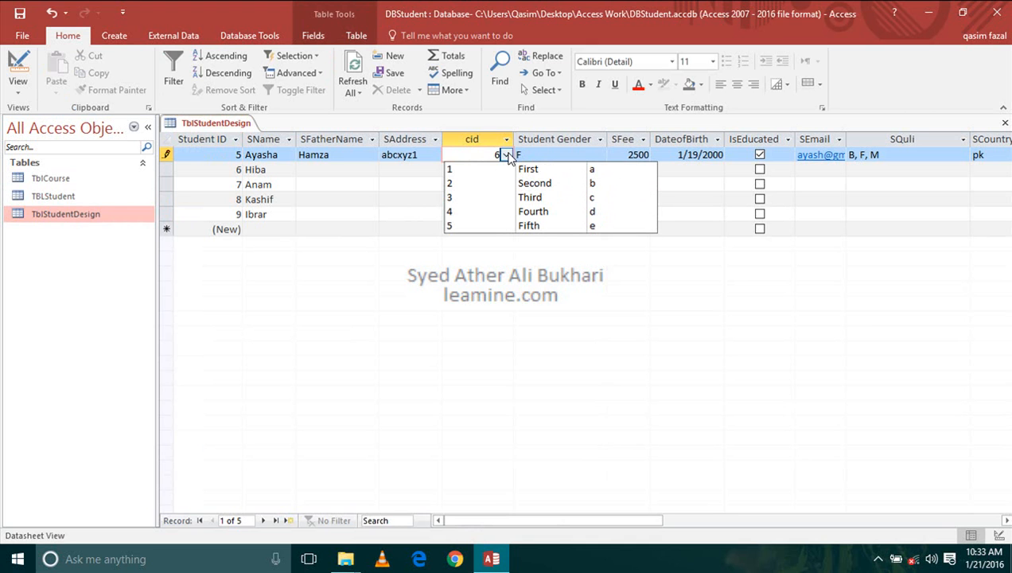
click(388, 183)
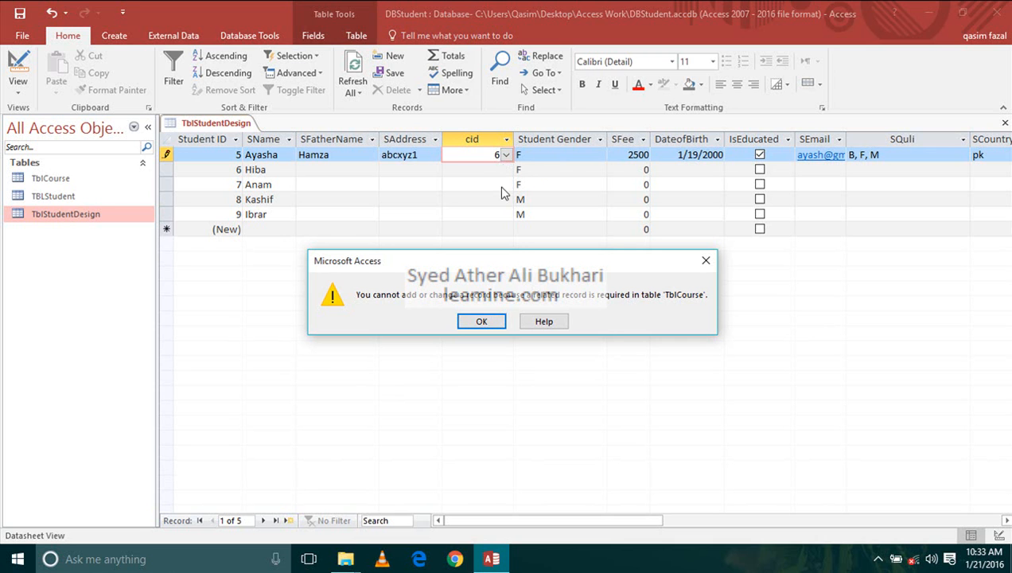
click(487, 318)
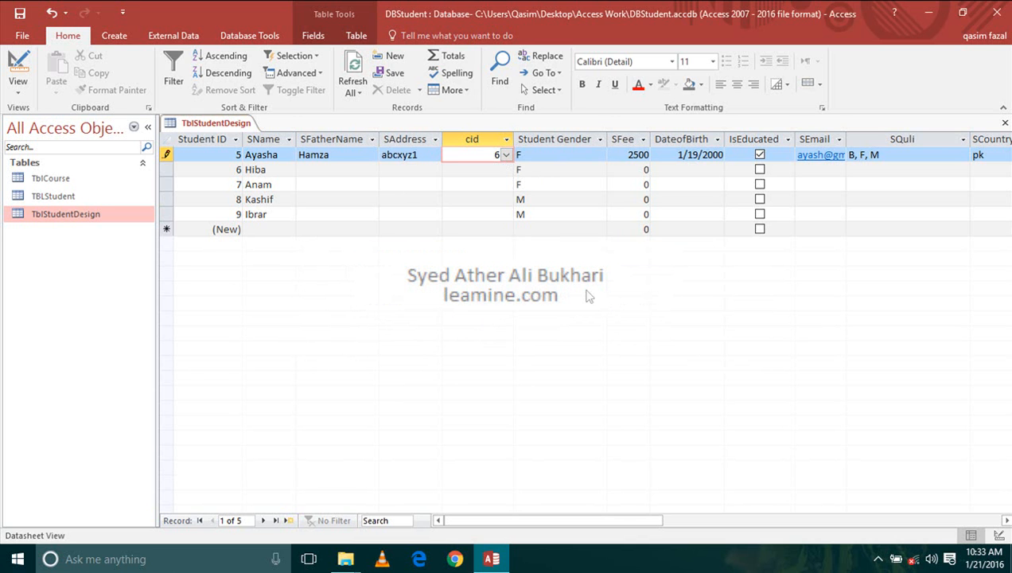
click(1004, 125)
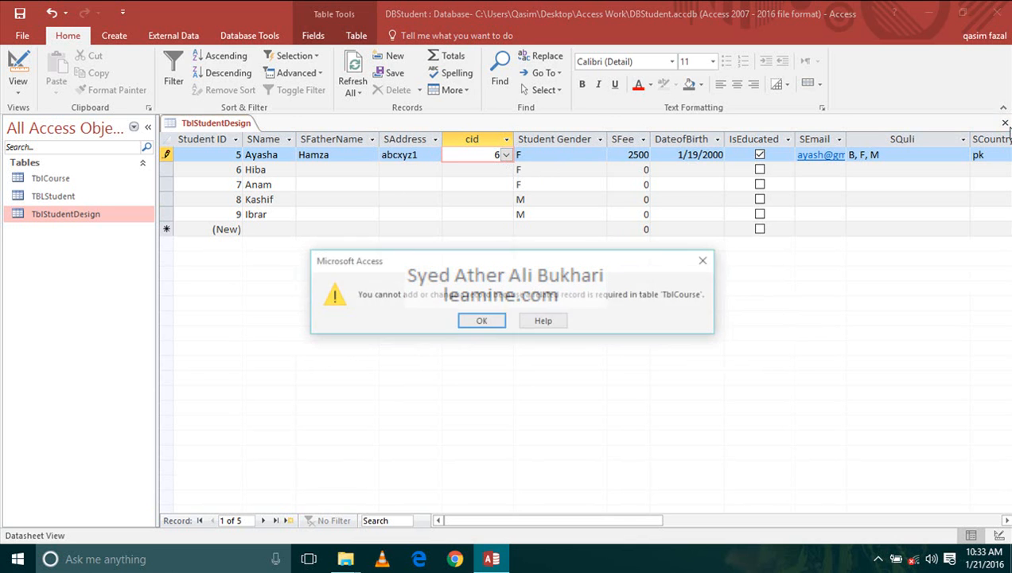
click(482, 321)
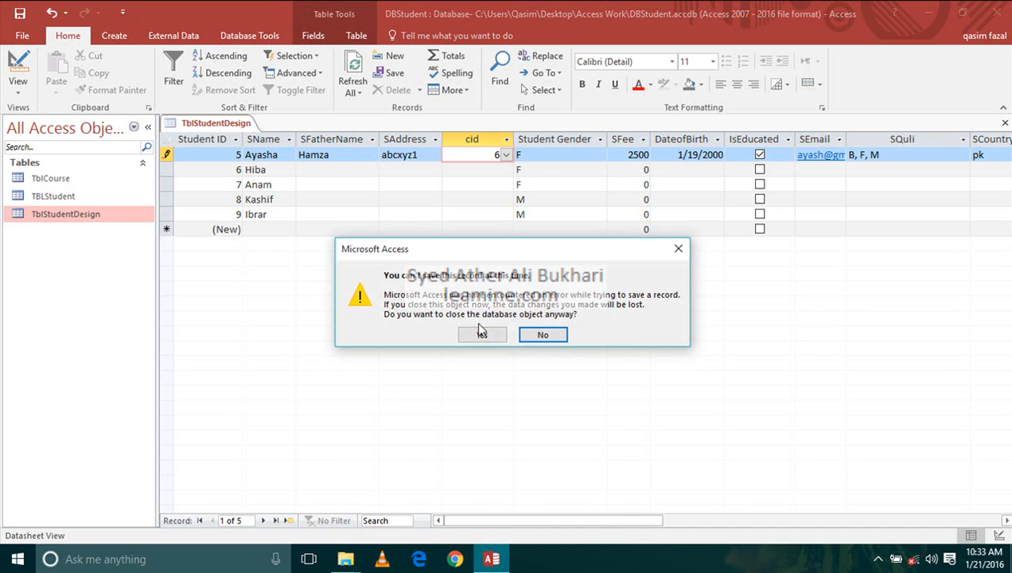
click(481, 334)
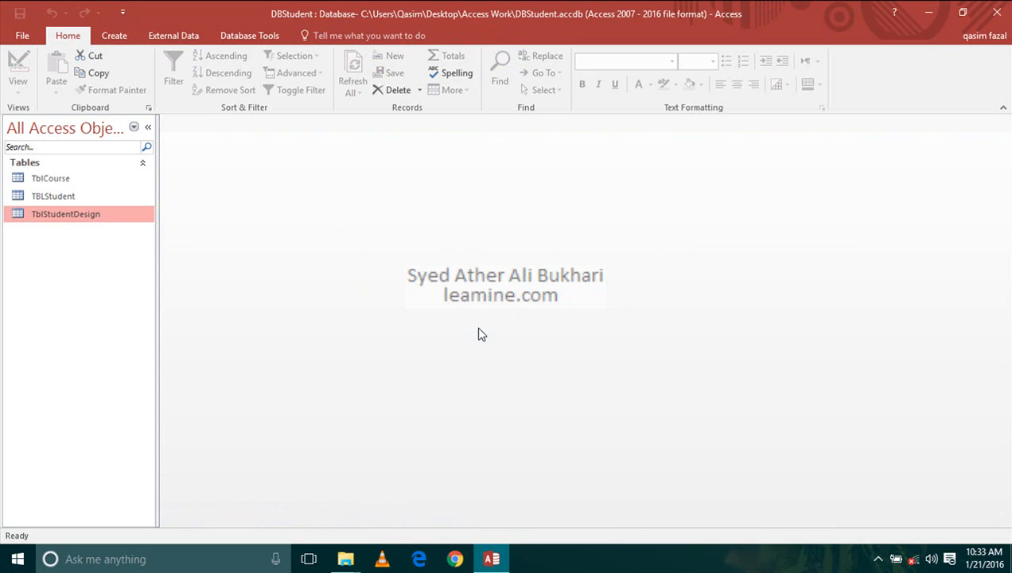
click(880, 560)
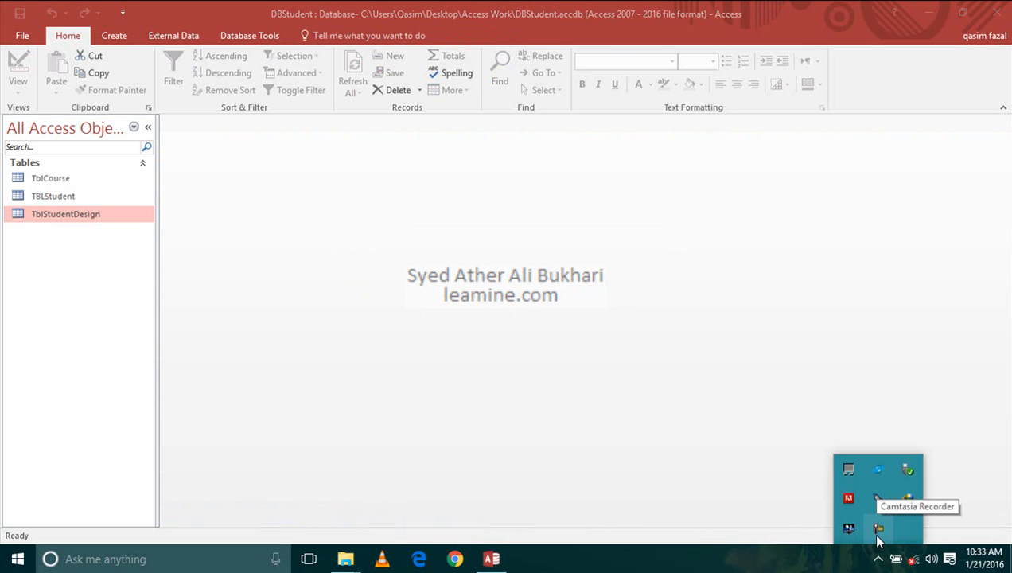
click(878, 531)
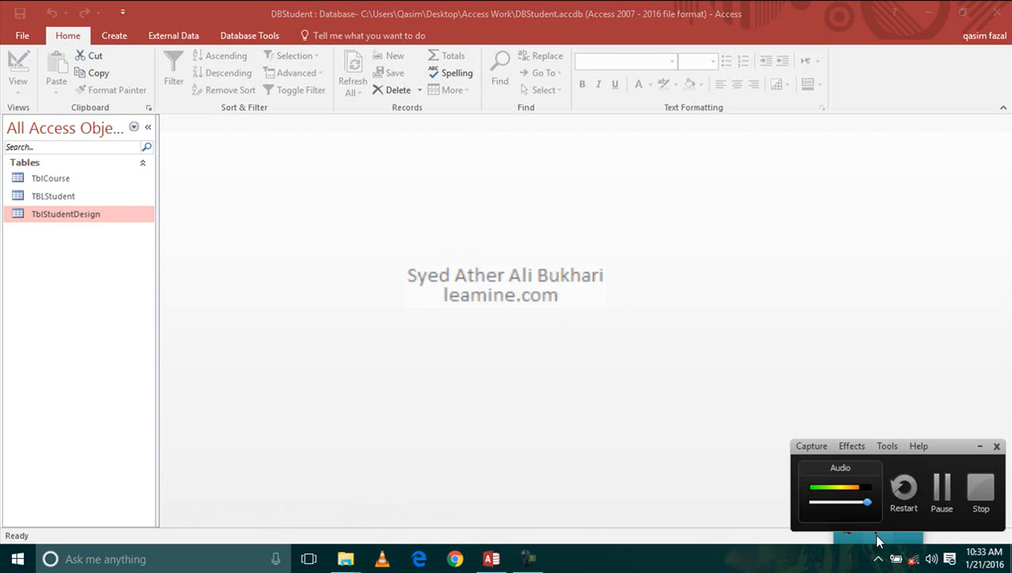